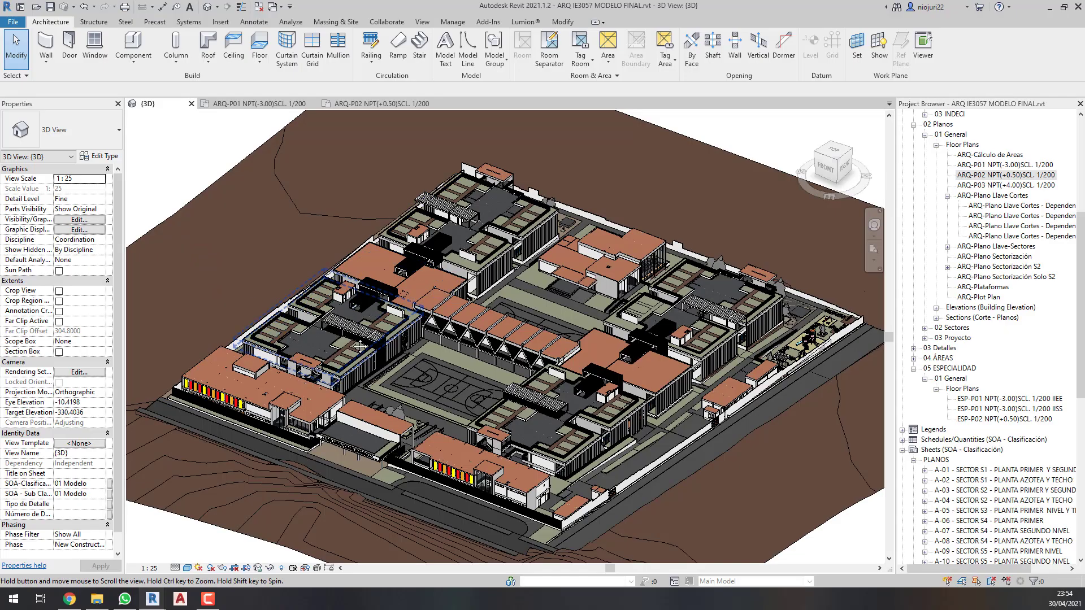
- Orbit the ARQ IE3057 MODELO FINAL 3D model to survey the whole school
shift+middle_drag(360, 346, 219, 202)
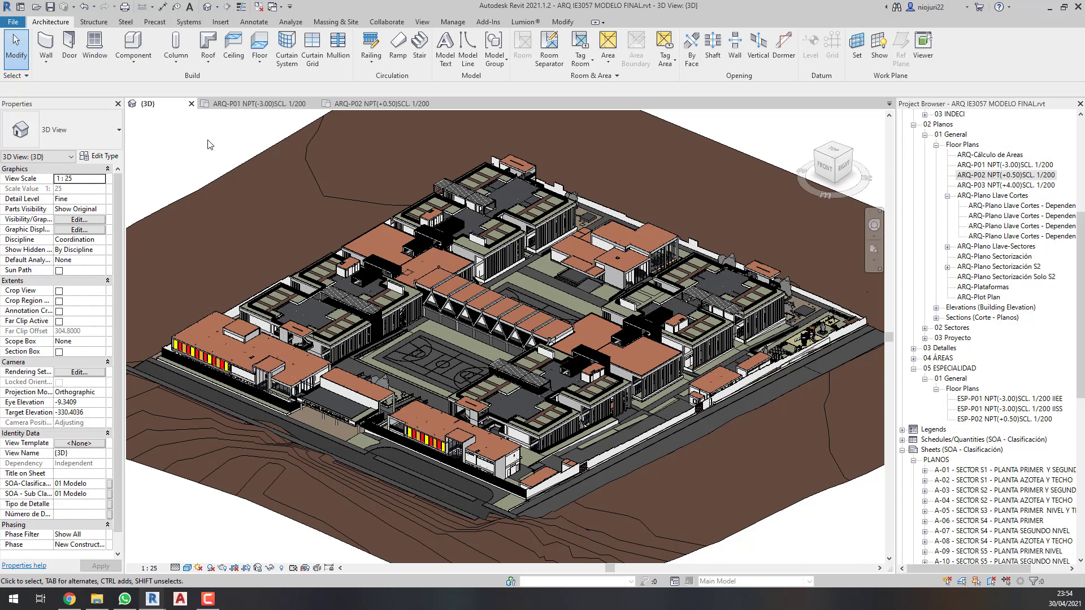
- Switch to the ARQ-P02 NPT(+0.50) plan and zoom to show the whole H-shaped school
scroll(1000, 278, down, 4)
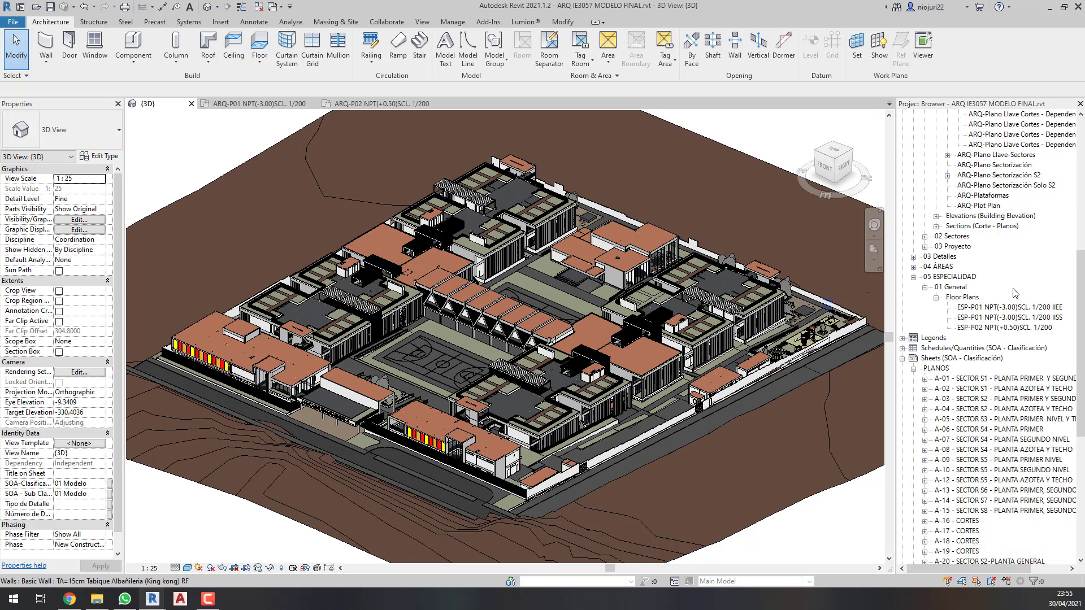
scroll(999, 278, down, 3)
scroll(1000, 278, up, 5)
click(364, 104)
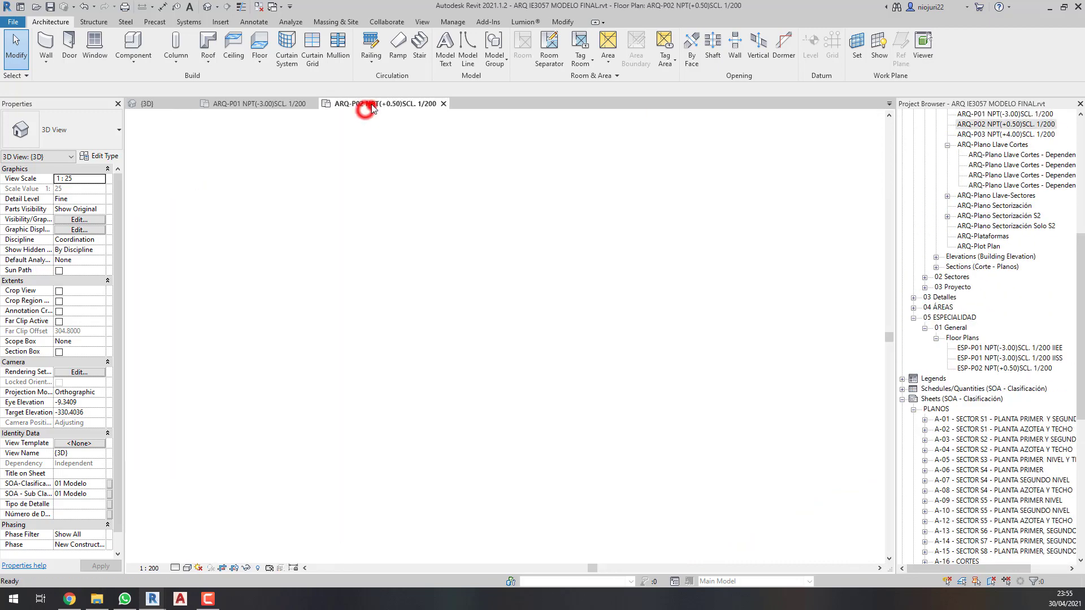
scroll(486, 203, down, 3)
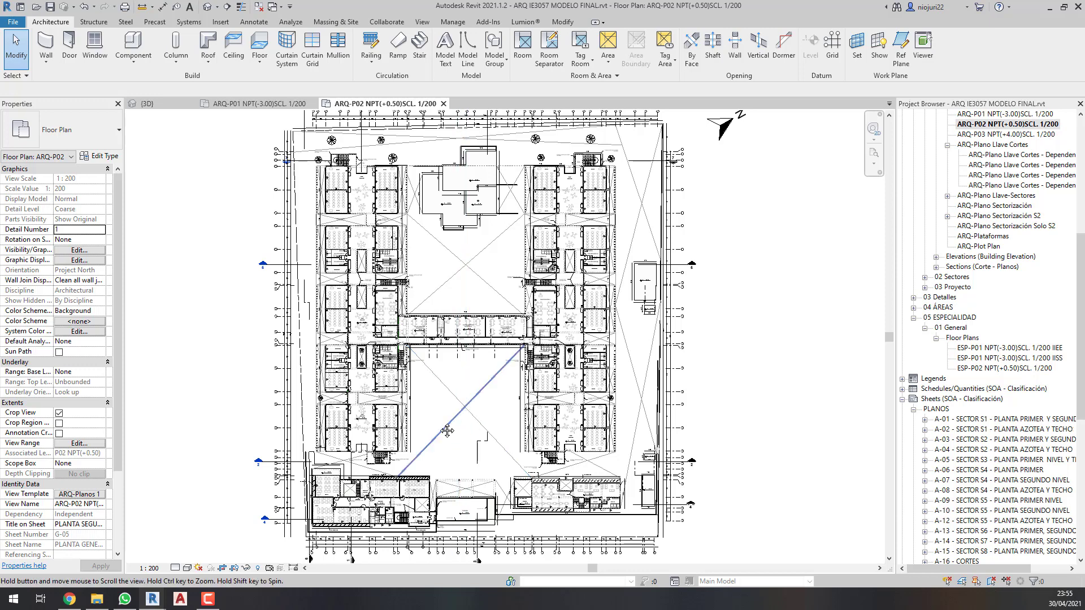
mouse_move(152, 599)
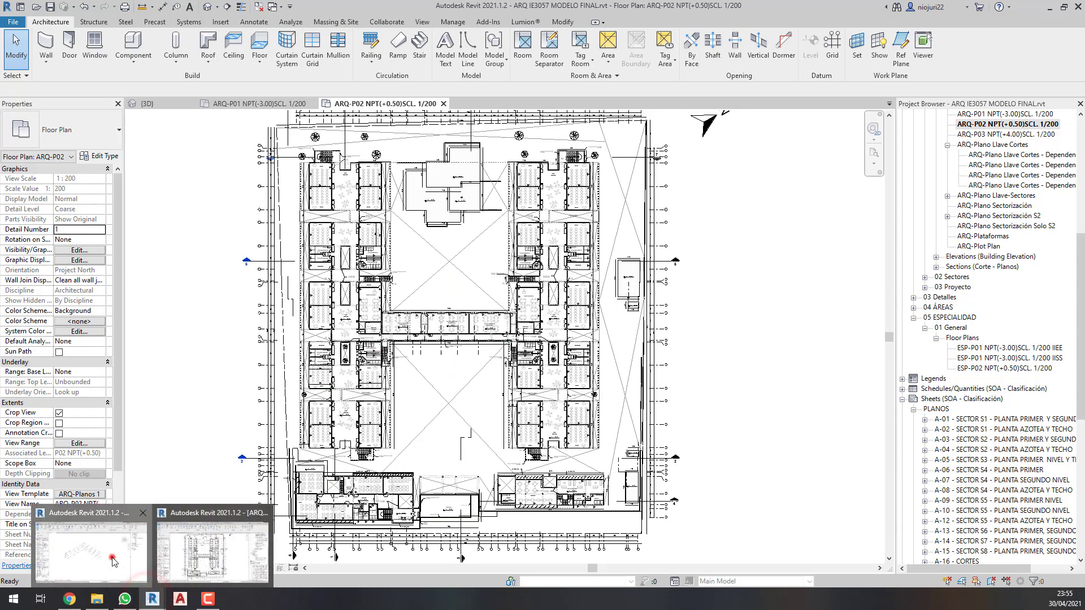
- Delete all level lines in Project2, confirming removal of their views
click(112, 556)
drag(584, 504, 334, 238)
key(Delete)
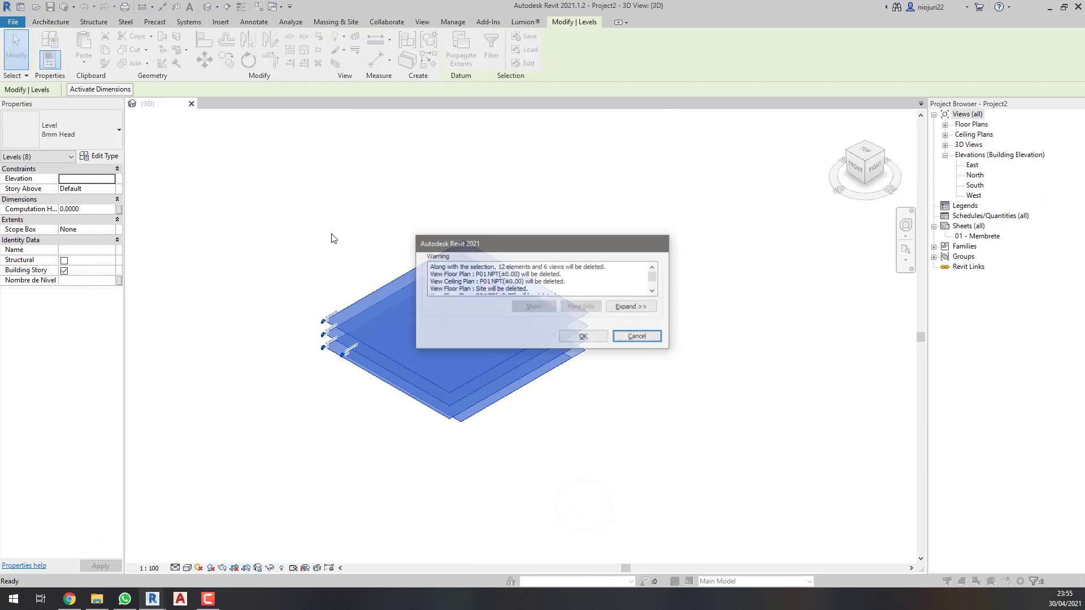
key(Escape)
key(Delete)
click(592, 344)
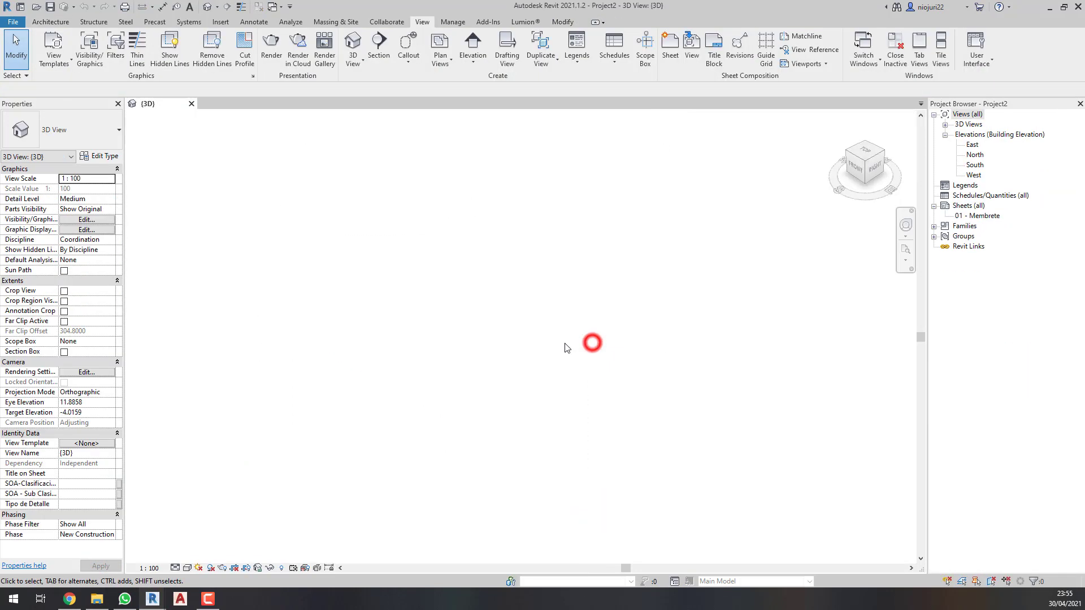
click(423, 384)
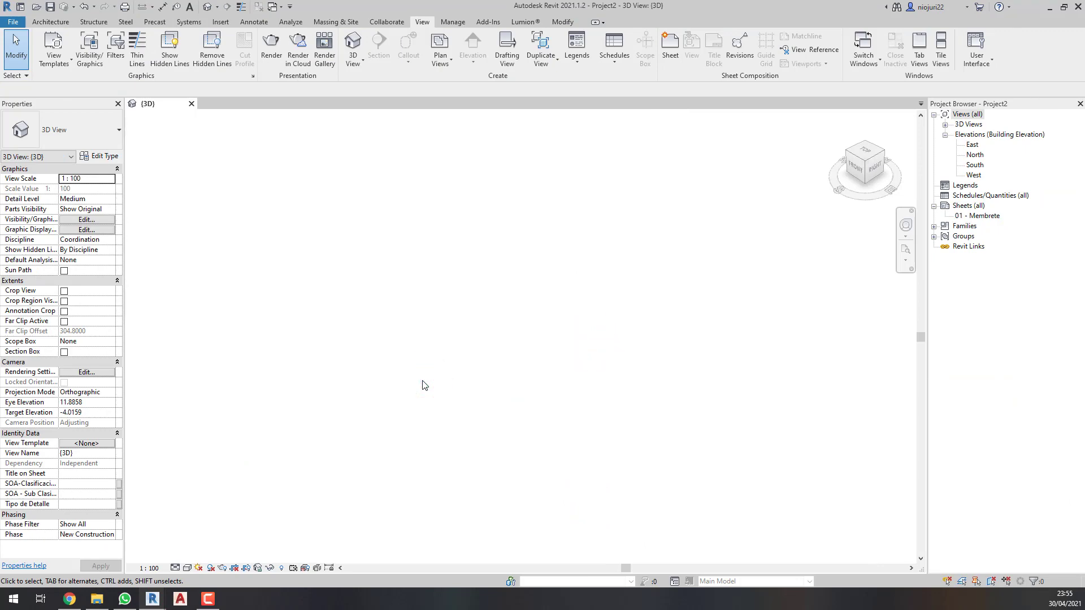
- Link ARQ IE3057 MODELO FINAL.rvt from the 01 ARQ\04 RVT folder into Project2
click(439, 262)
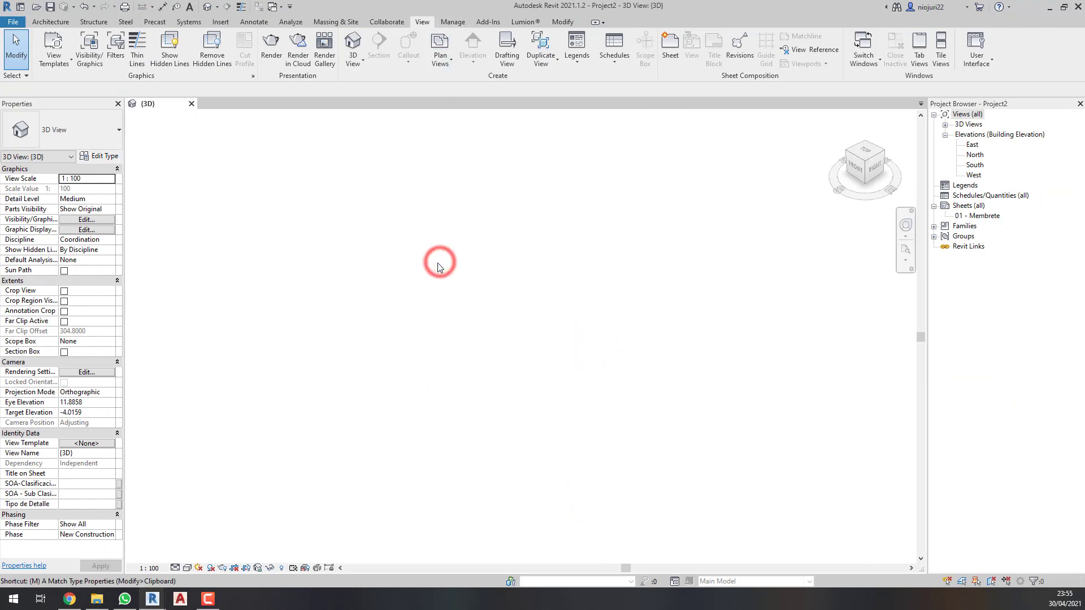
drag(322, 160, 583, 157)
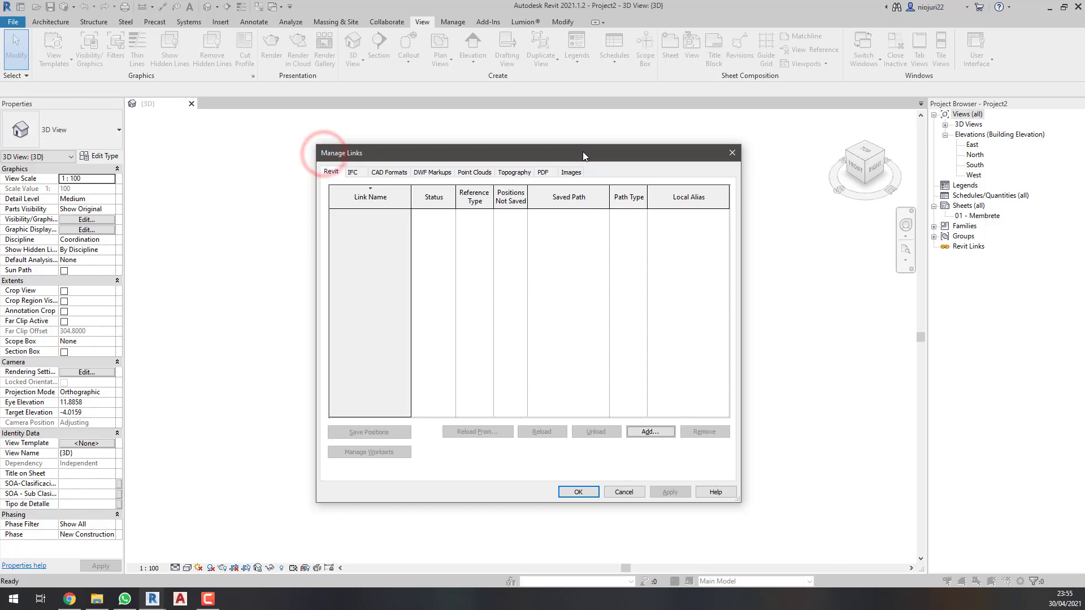
click(650, 432)
click(480, 186)
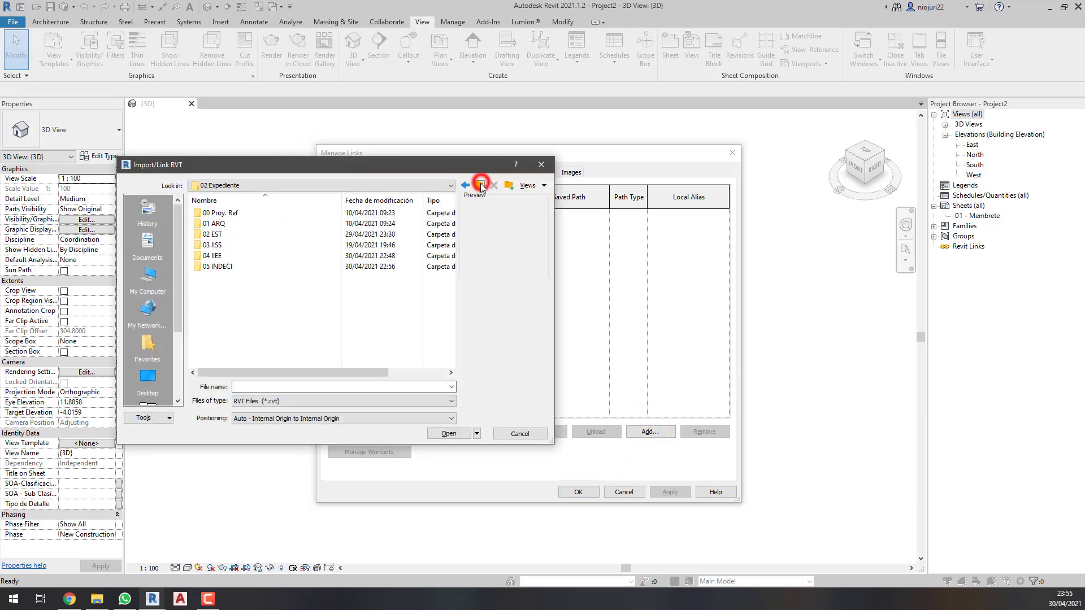
double_click(286, 227)
double_click(232, 245)
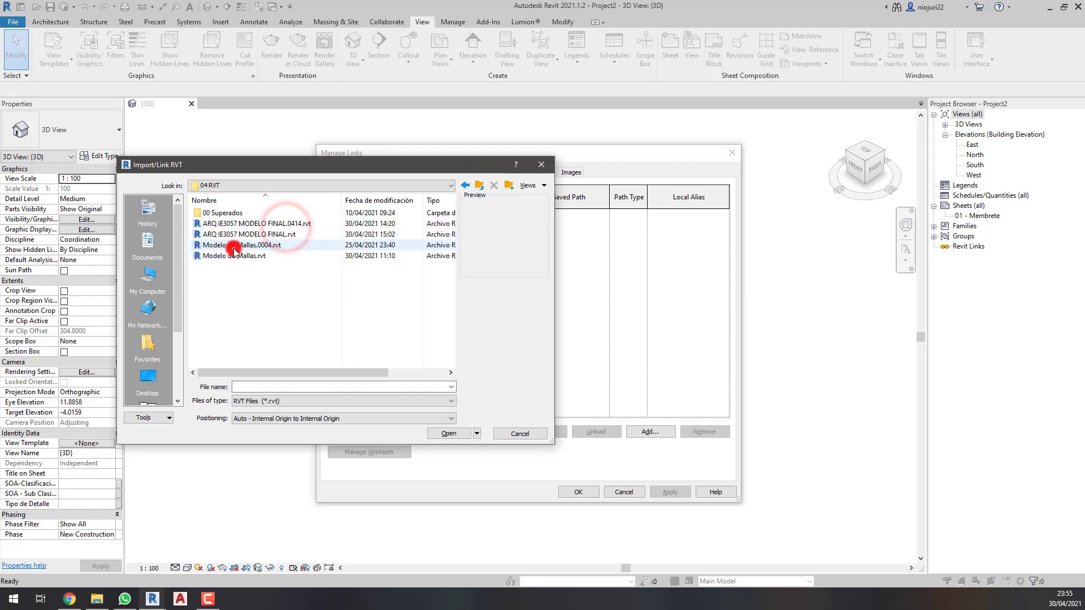
click(260, 234)
click(449, 434)
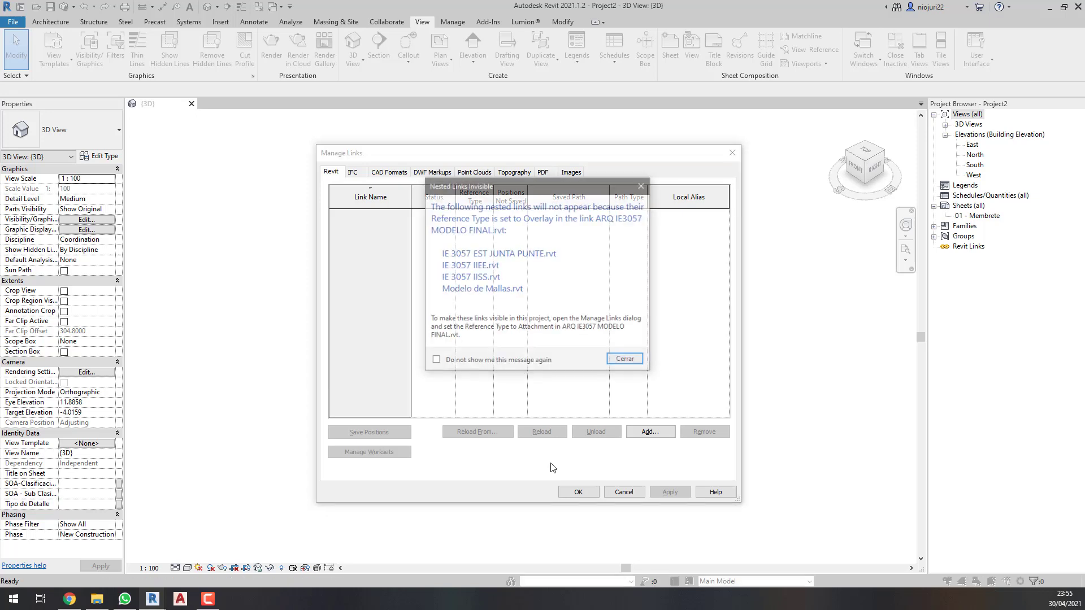
click(626, 360)
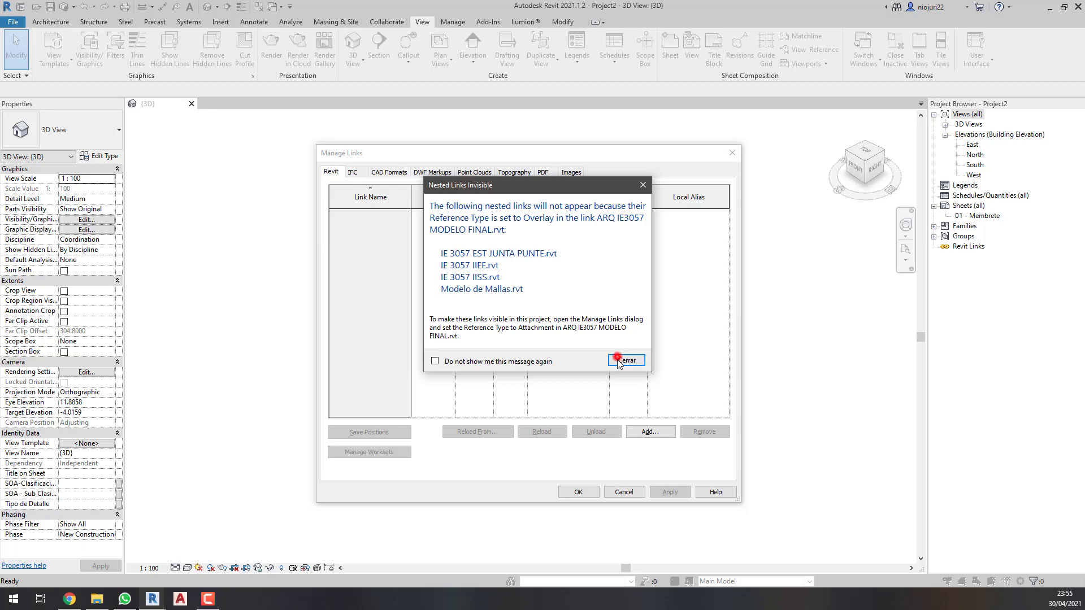
click(579, 492)
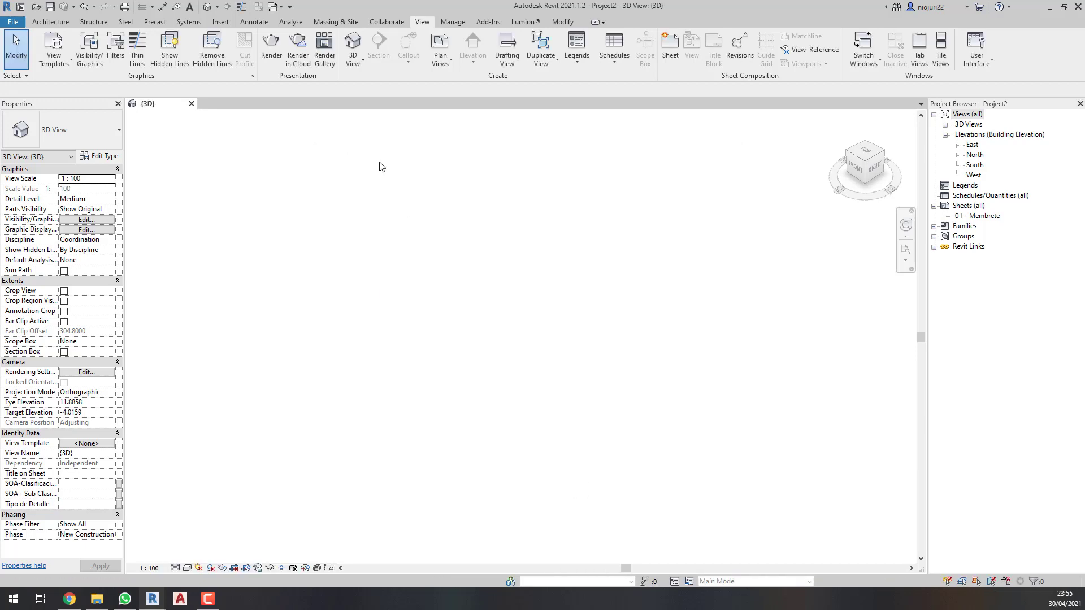
- Pan and orbit the linked campus model in 3D to a flatter viewing angle
click(221, 23)
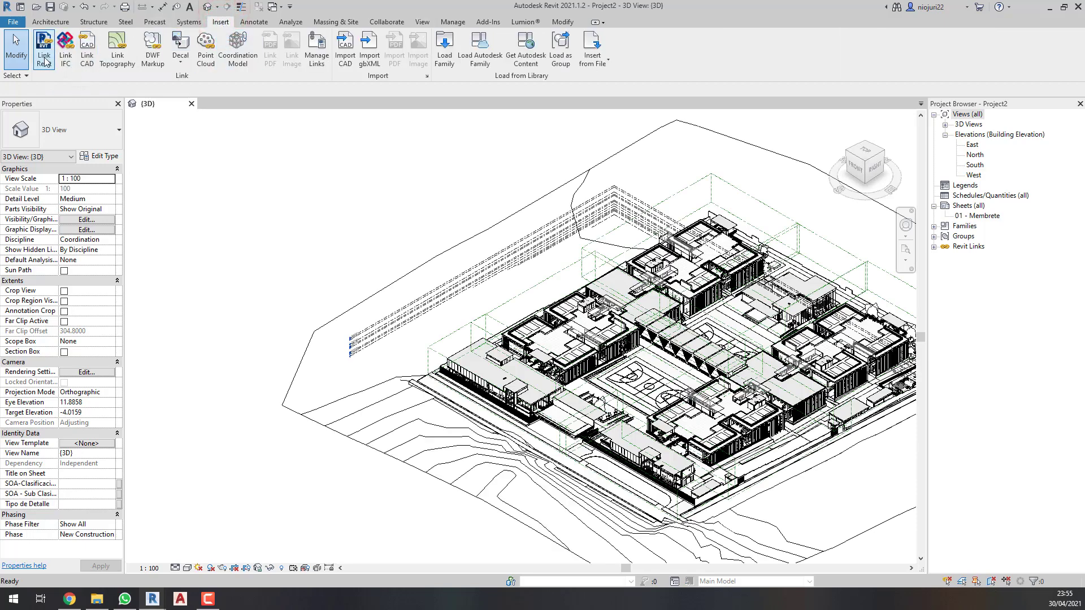
click(300, 233)
middle_drag(420, 286, 329, 285)
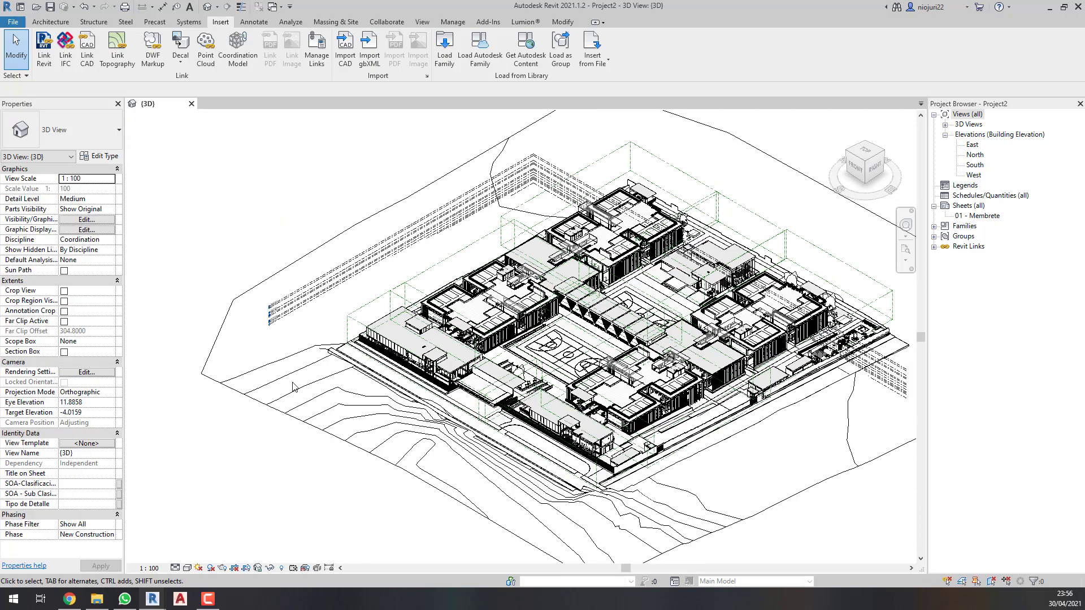
shift+middle_drag(295, 387, 244, 122)
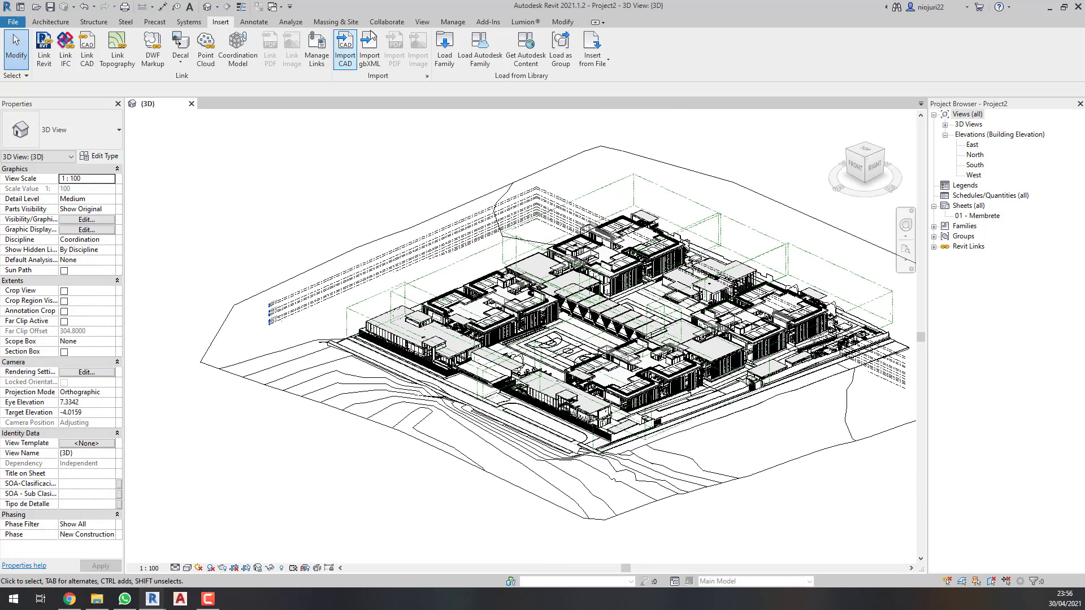
- Copy/Monitor the linked level P01 NPT(-3.00) into Project2
click(387, 21)
click(563, 63)
click(565, 84)
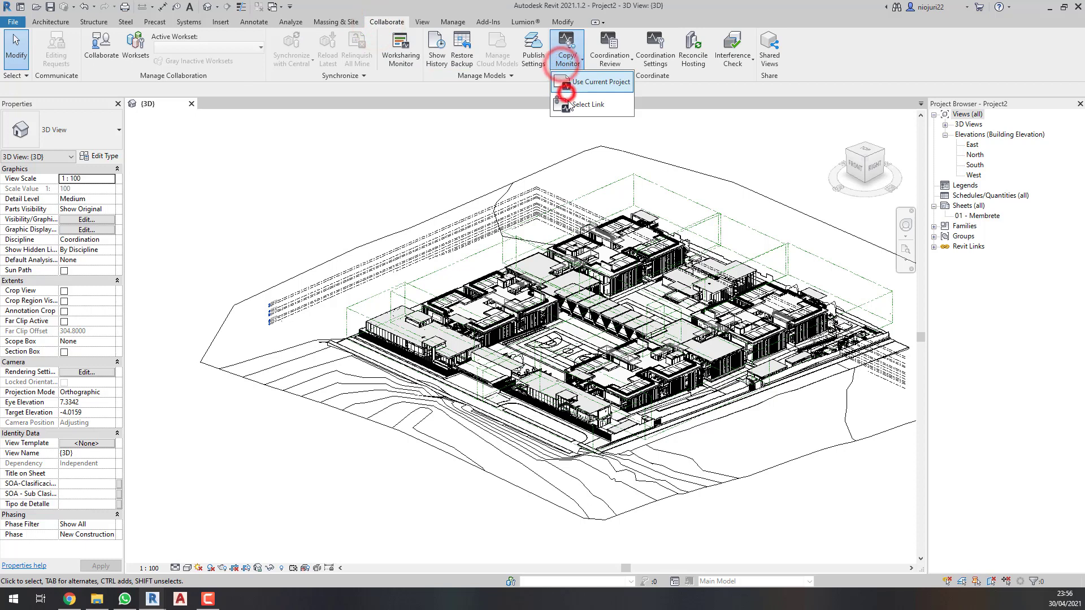
scroll(476, 231, up, 10)
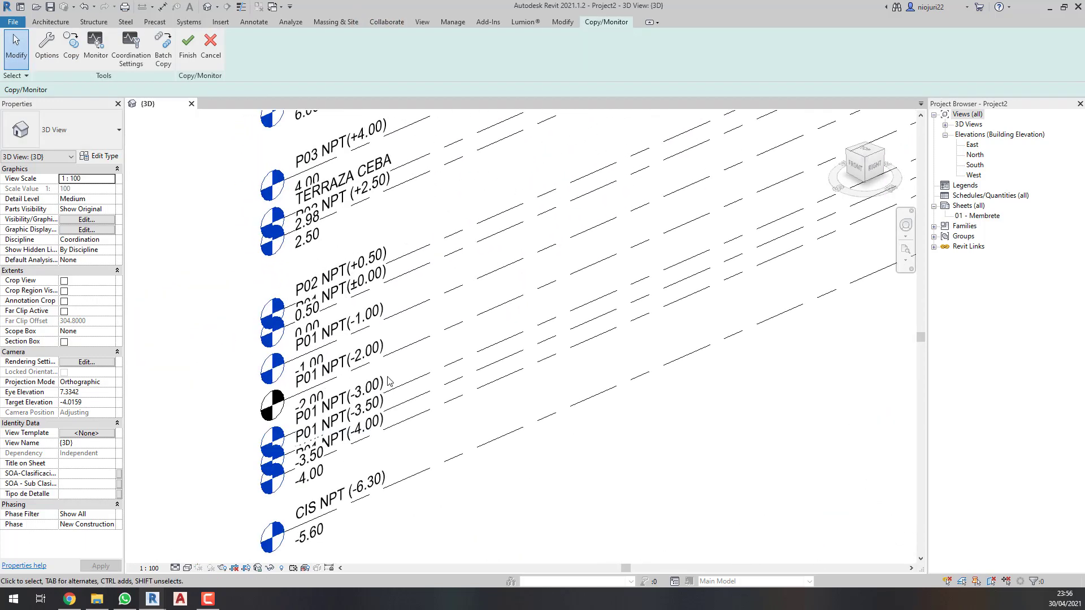
click(73, 53)
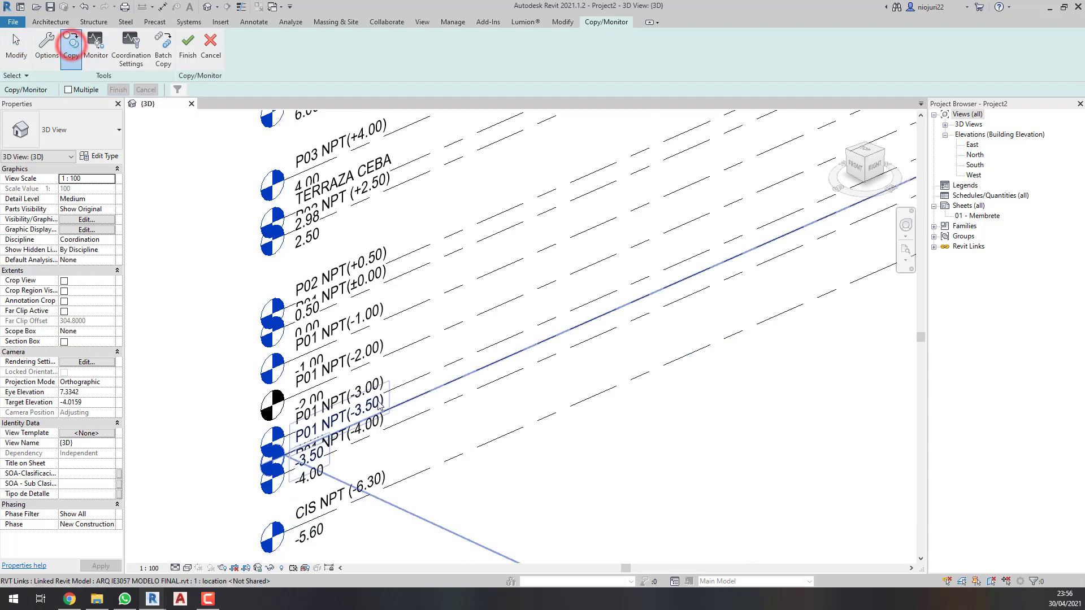
click(401, 386)
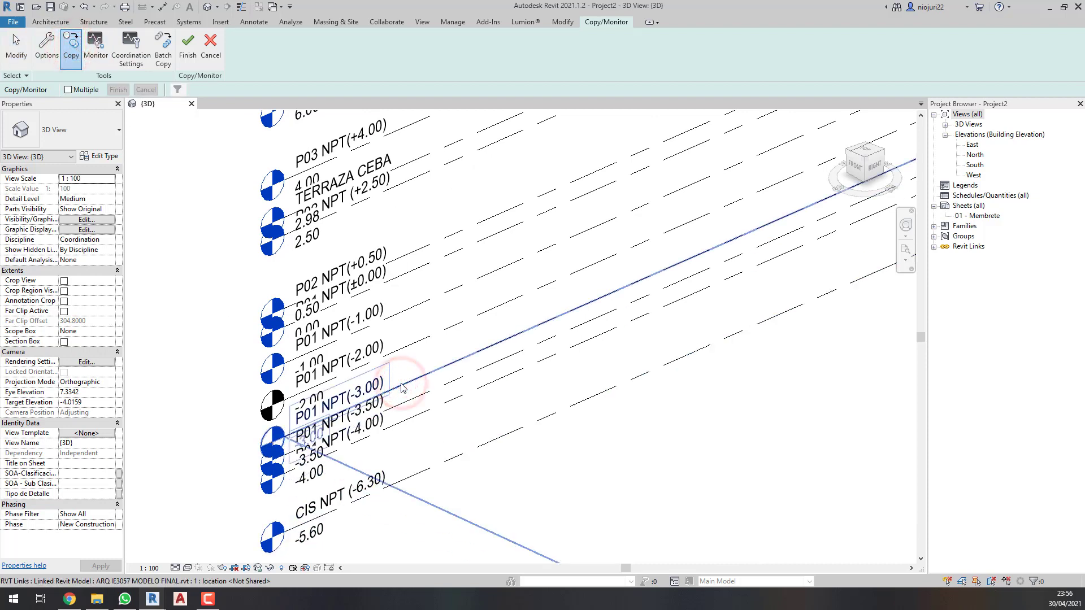
click(188, 51)
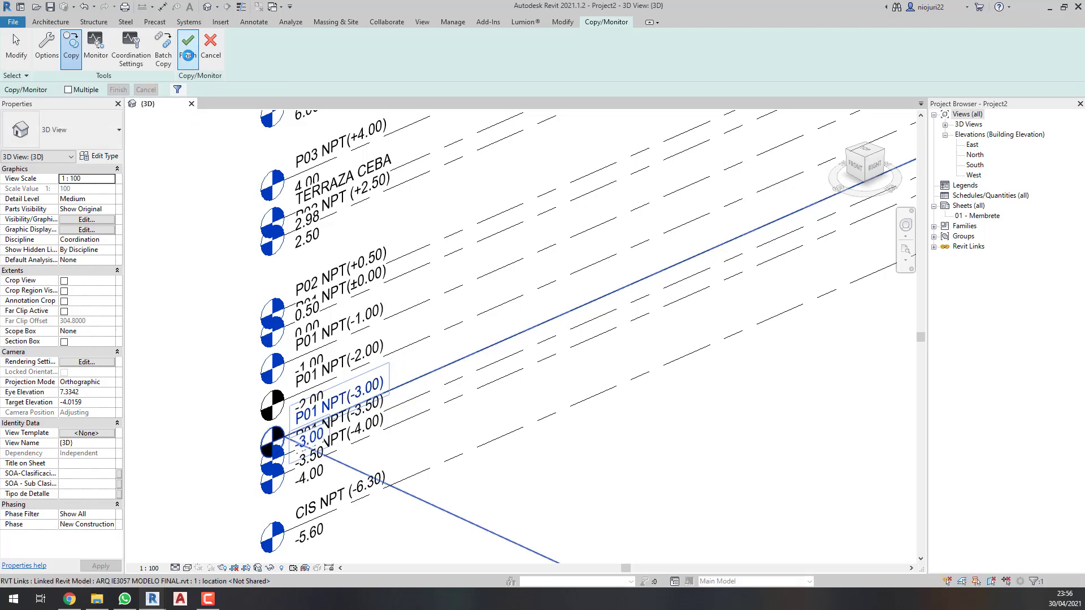
click(188, 55)
scroll(265, 249, down, 6)
scroll(294, 283, down, 3)
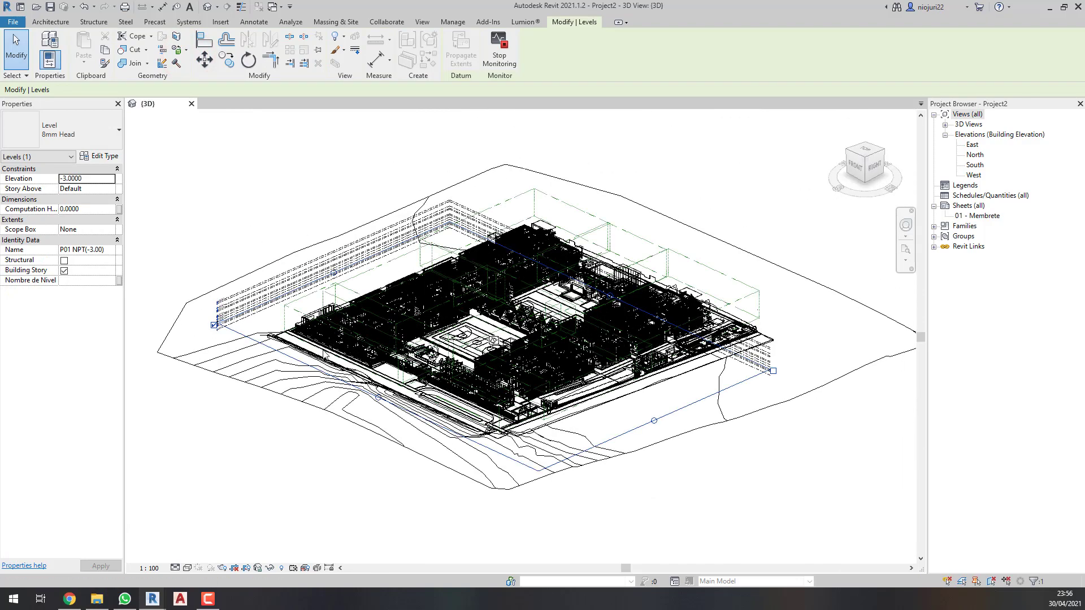
- Create a floor plan for level P01 NPT(-3.00) and zoom into the linked building
scroll(324, 407, up, 3)
key(Escape)
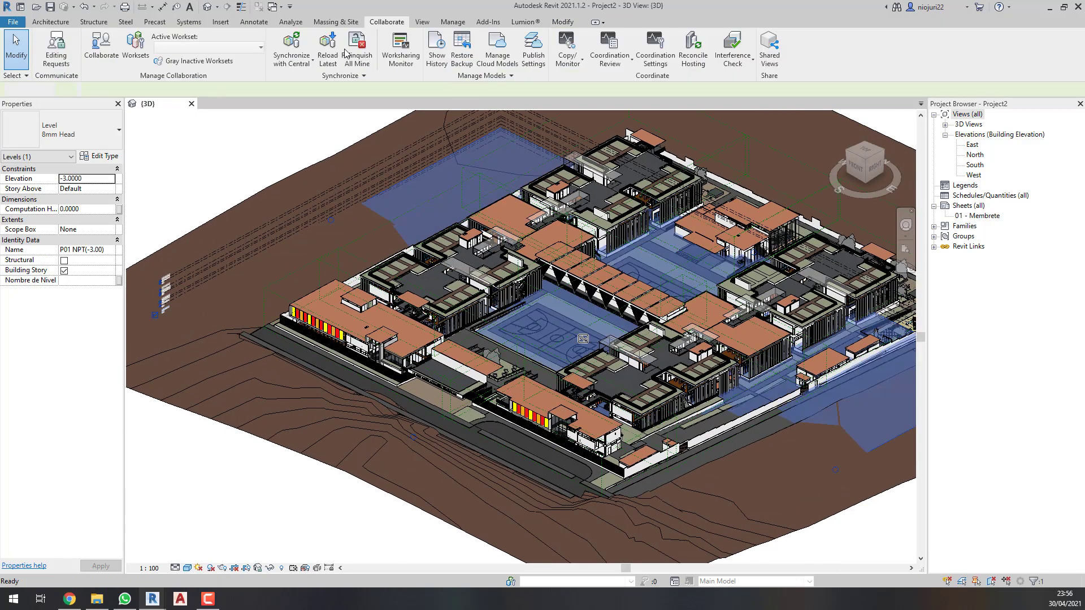
click(421, 22)
click(440, 50)
click(480, 111)
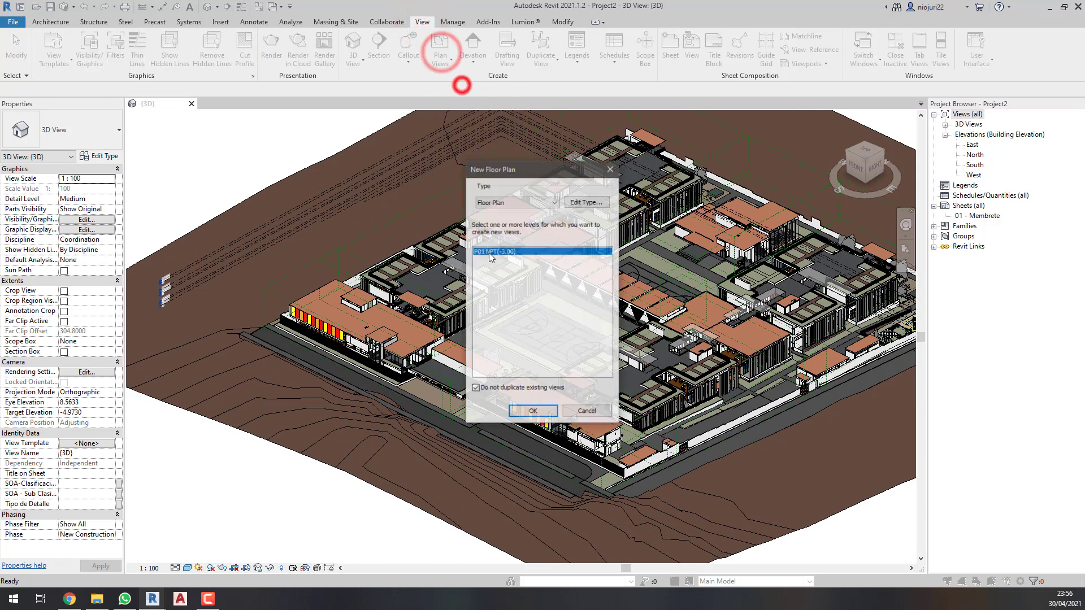
click(525, 406)
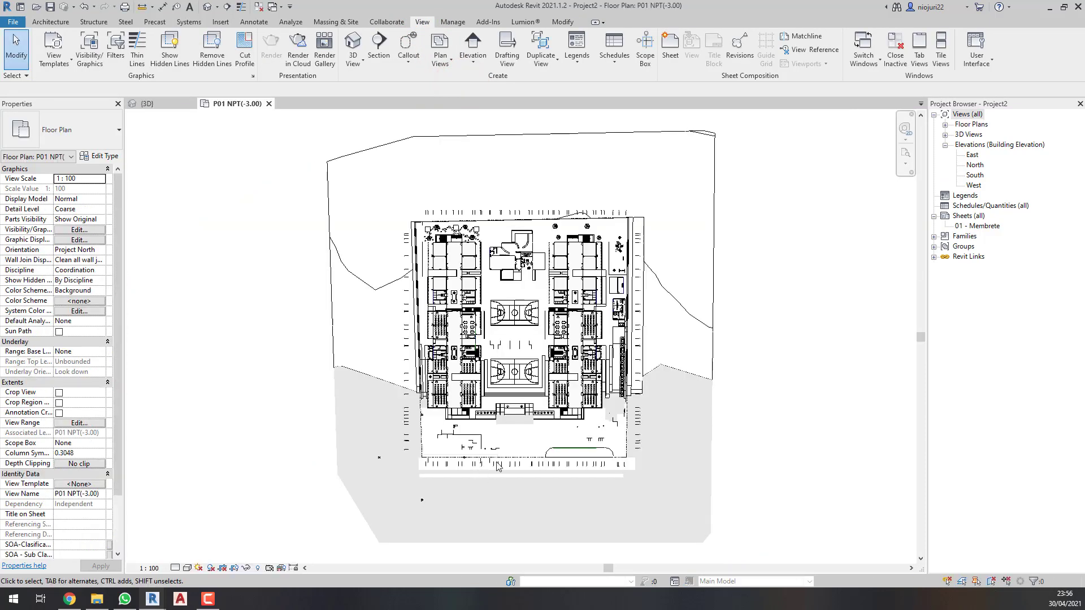
scroll(497, 467, up, 3)
scroll(429, 455, up, 2)
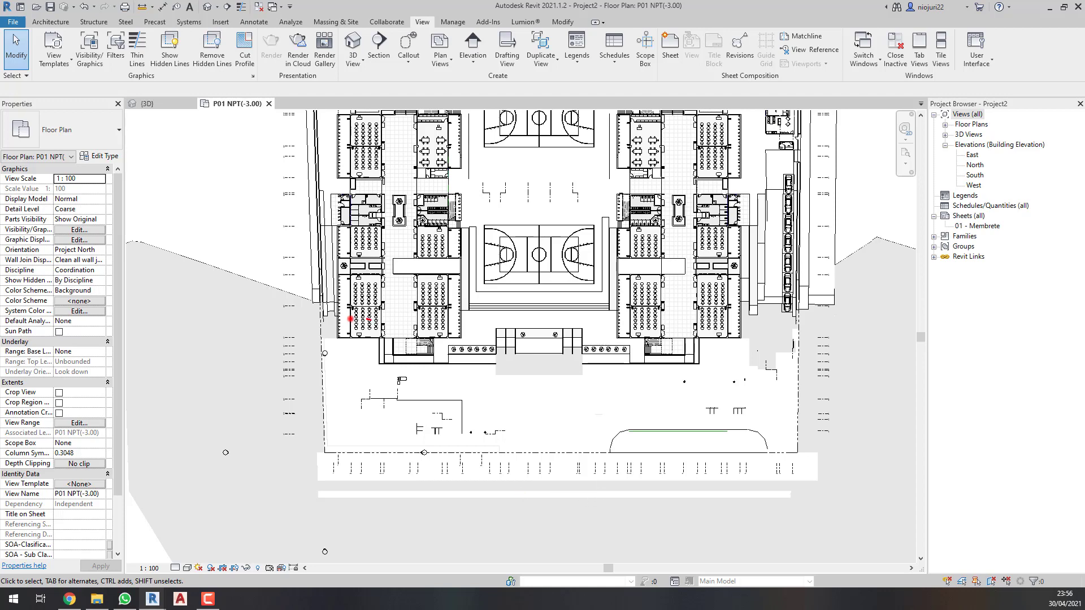
drag(350, 319, 279, 376)
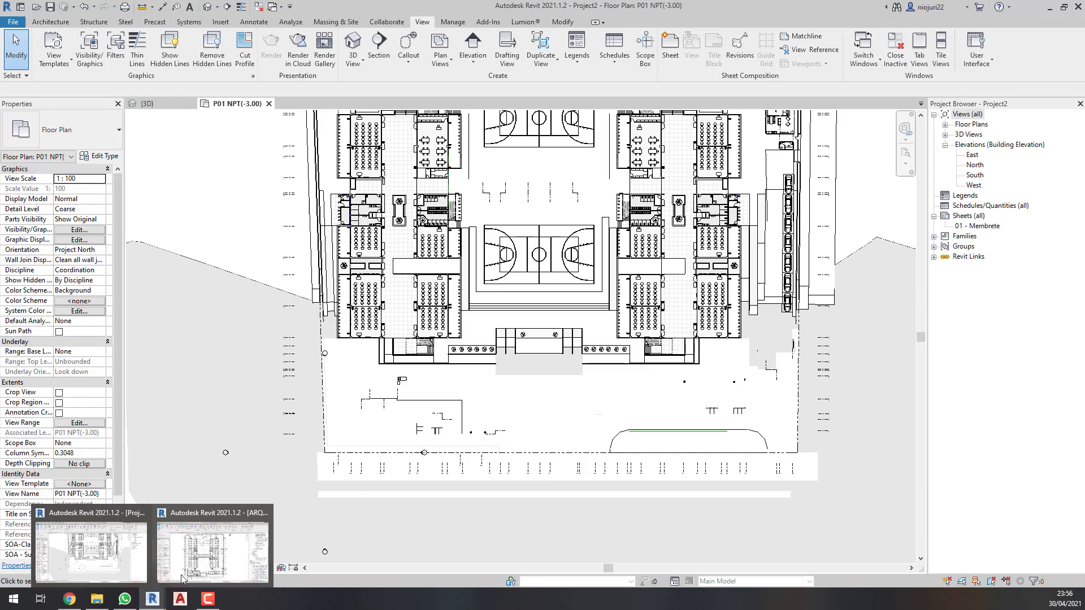
- In the architectural model, open and pan the ARQ-P01 NPT(-3.00) floor plan
click(182, 580)
click(276, 102)
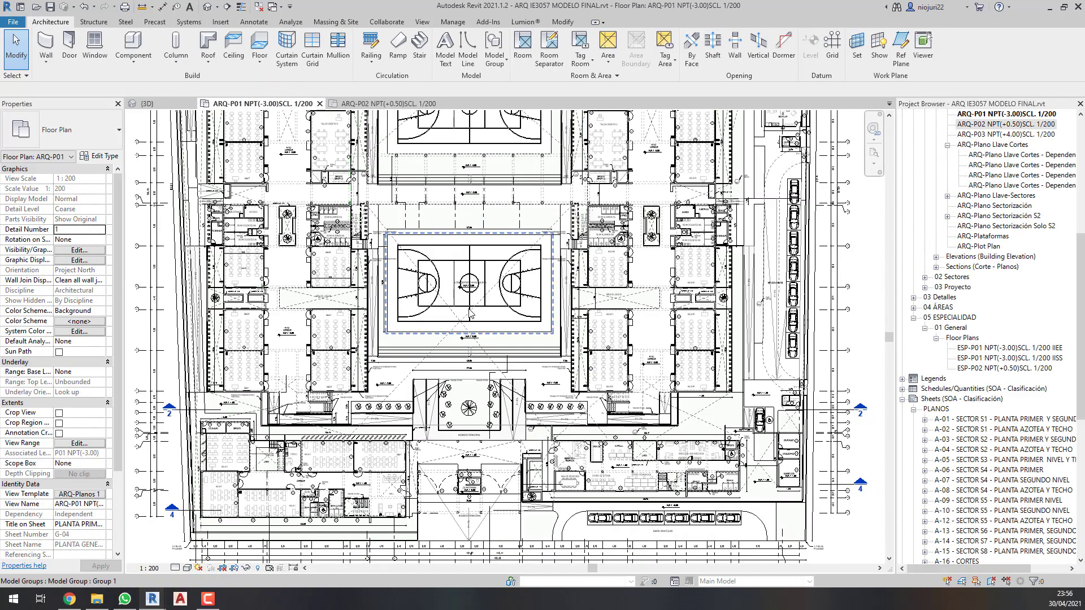
drag(413, 347, 398, 376)
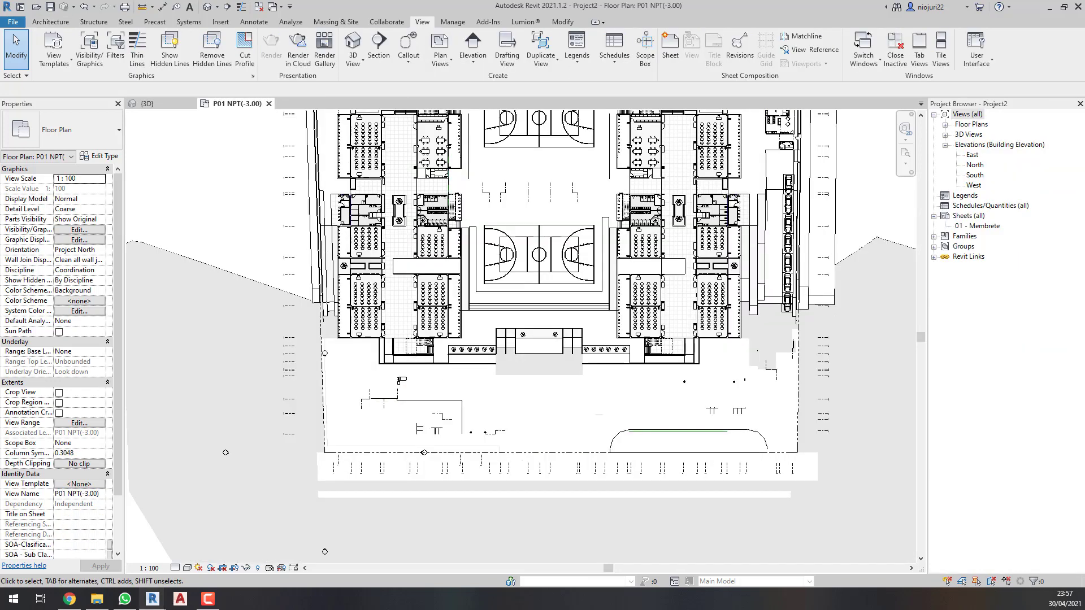
drag(362, 333, 306, 410)
- Close the View Range dialog unchanged, then zoom and pan to recenter the building
click(79, 423)
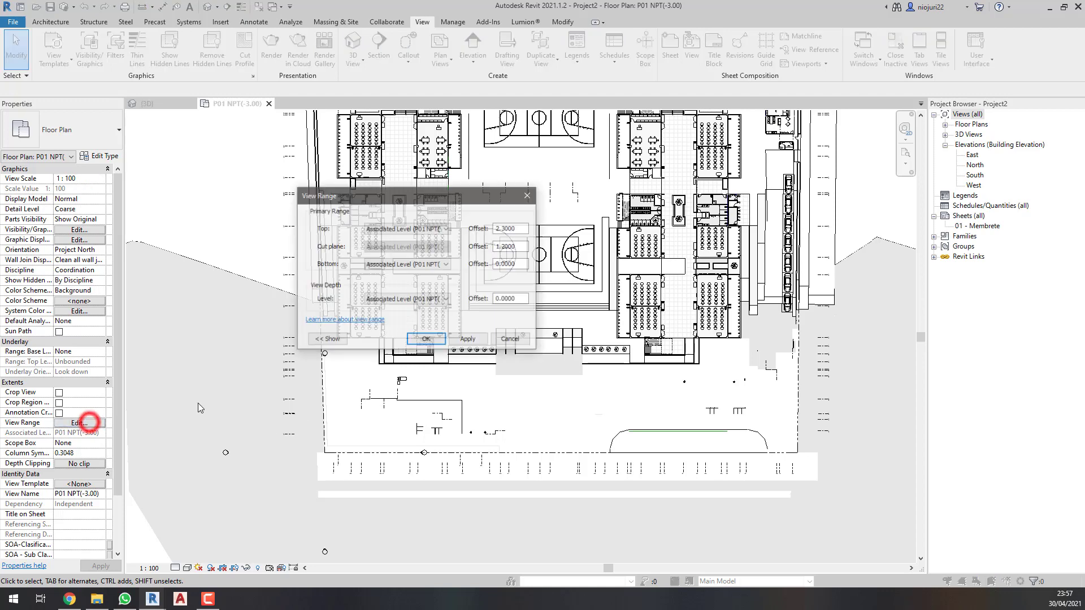
click(529, 195)
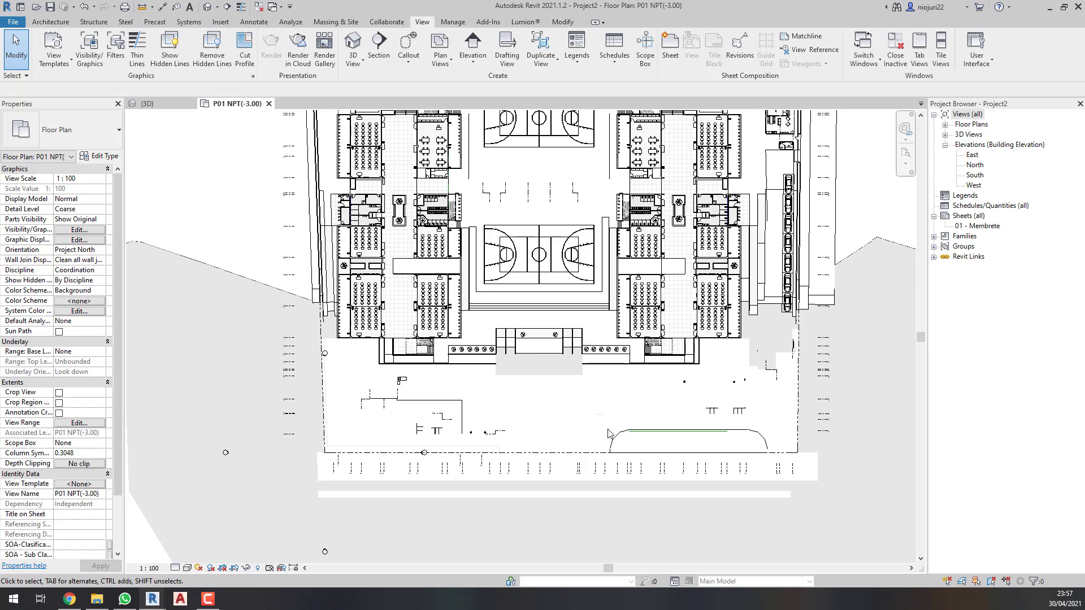
scroll(565, 345, up, 1)
scroll(511, 413, down, 1)
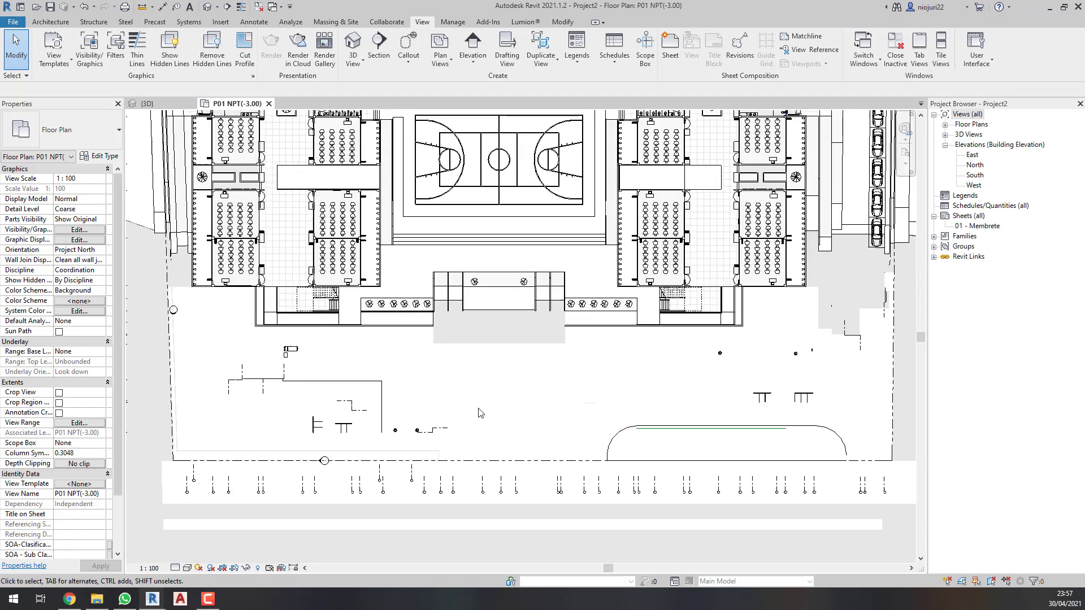
middle_drag(510, 413, 498, 409)
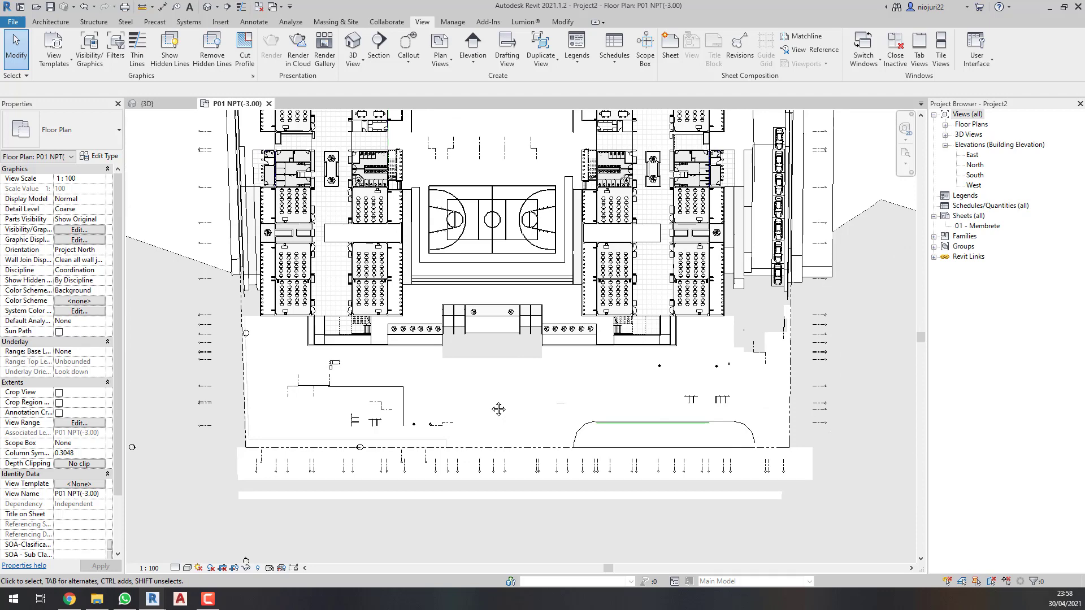
key(v)
key(g)
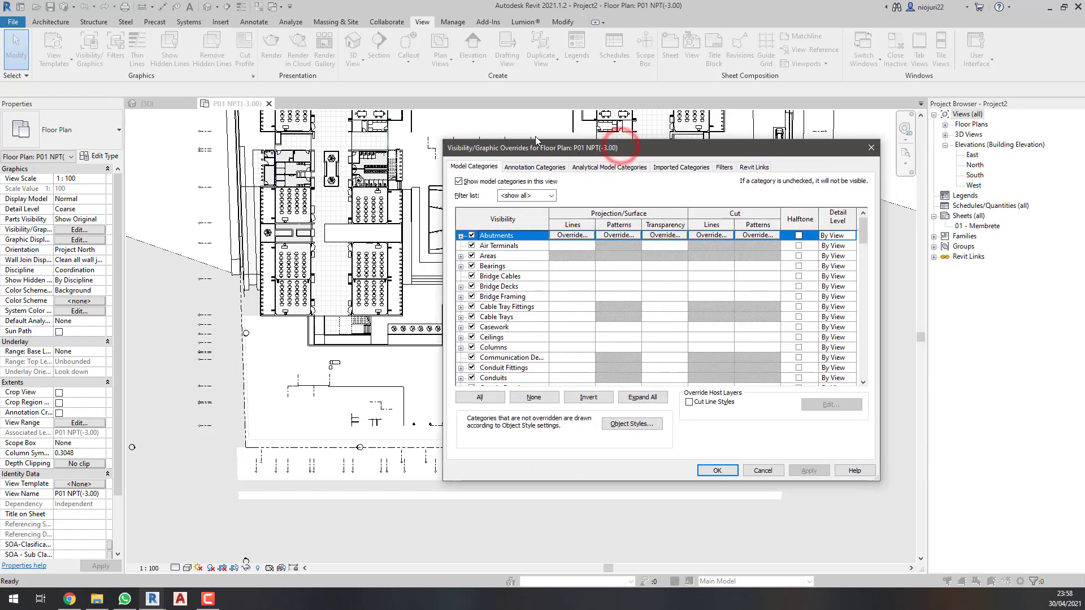
mouse_move(618, 146)
mouse_down()
mouse_move(644, 175)
mouse_move(671, 174)
mouse_up()
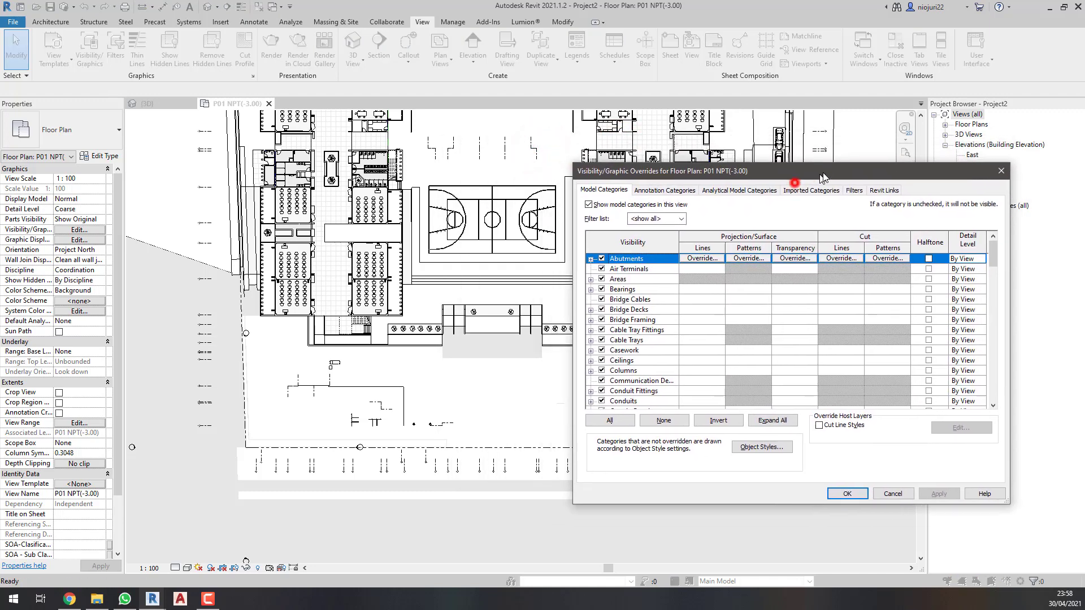
scroll(682, 321, down, 7)
scroll(682, 321, down, 8)
scroll(681, 328, up, 3)
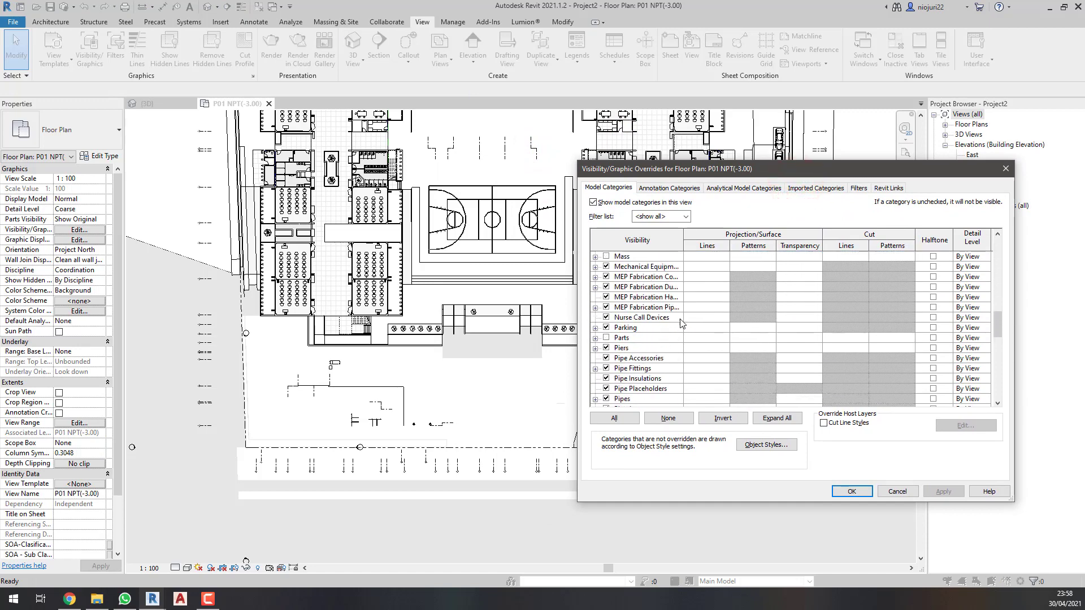
scroll(681, 334, up, 4)
scroll(680, 342, up, 4)
scroll(681, 341, up, 5)
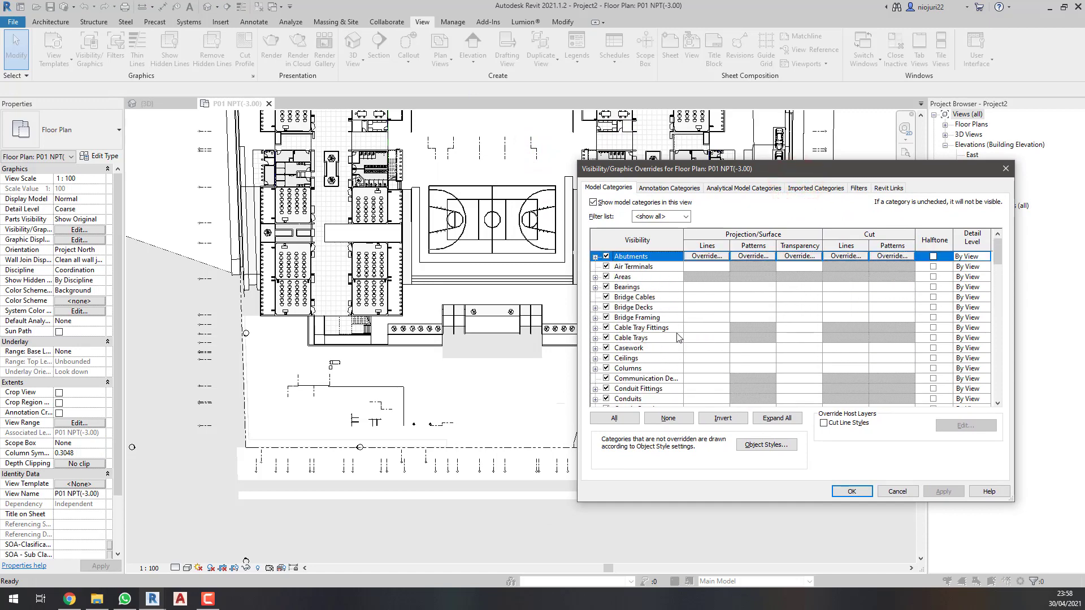
click(886, 188)
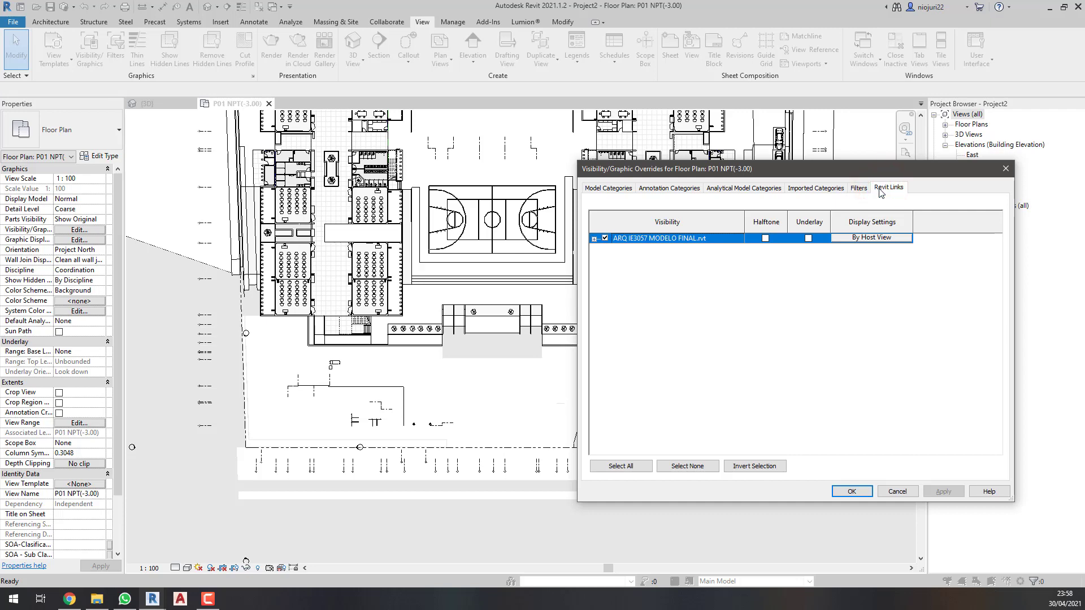
click(627, 189)
click(669, 188)
click(728, 189)
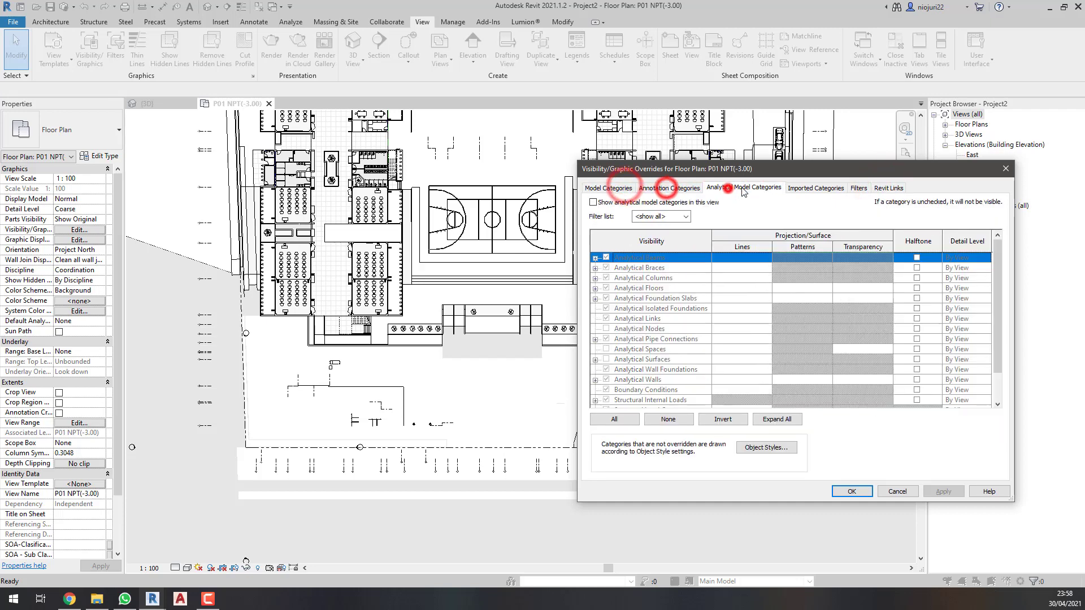
click(823, 187)
click(727, 188)
click(669, 189)
click(609, 188)
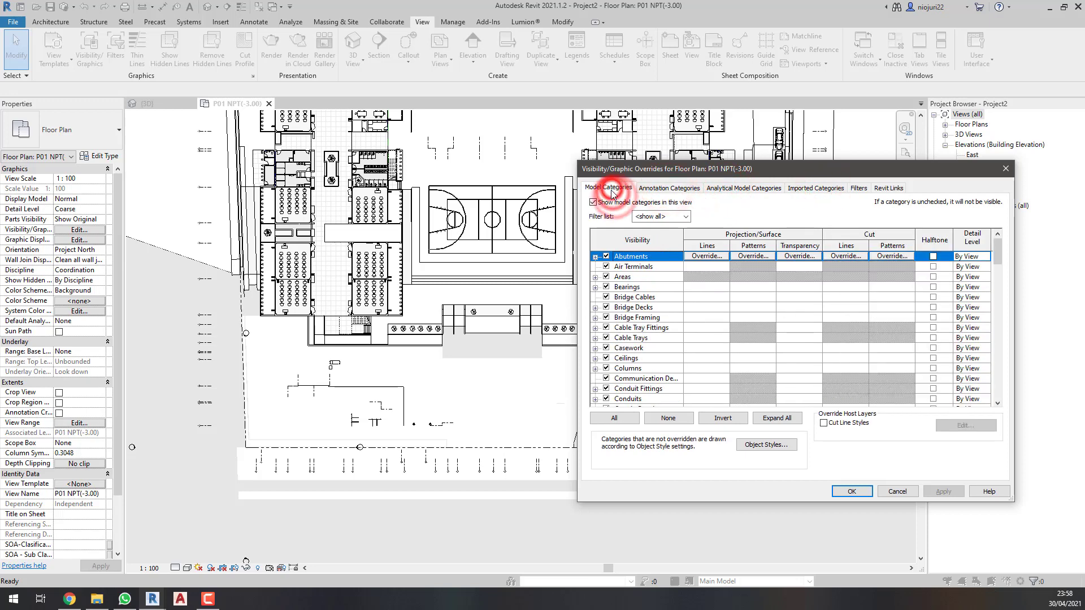
click(885, 188)
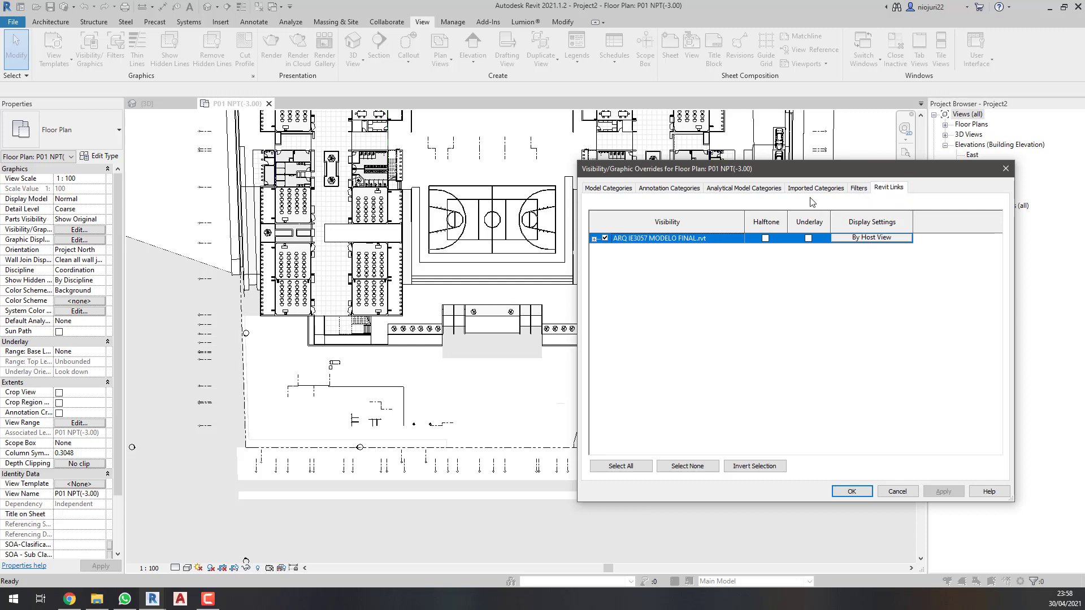
click(594, 188)
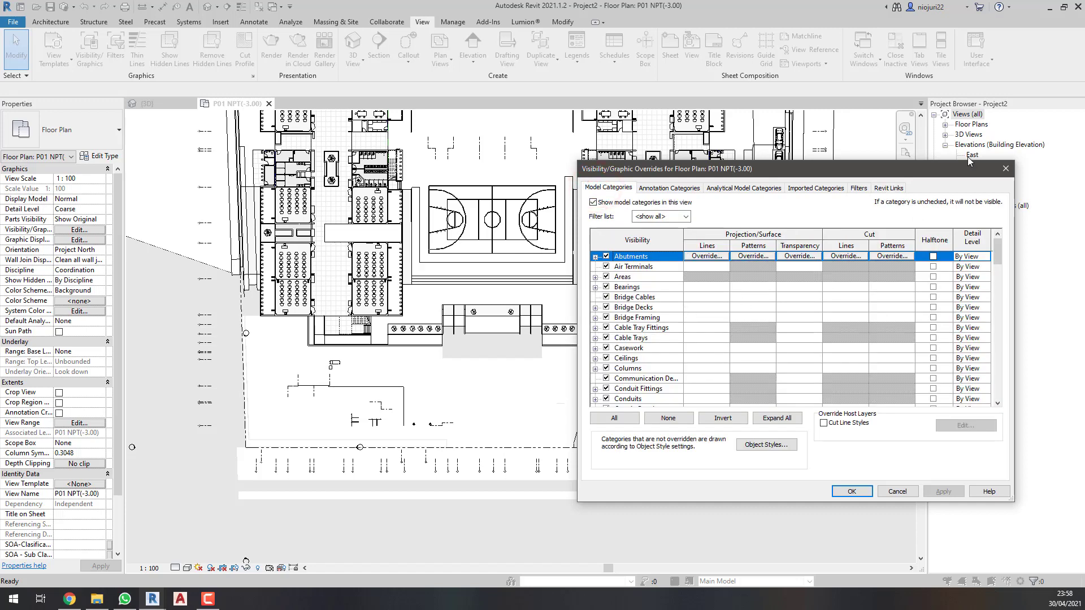
- Close Visibility/Graphics and zoom to the seating rooms above the stair
click(1006, 169)
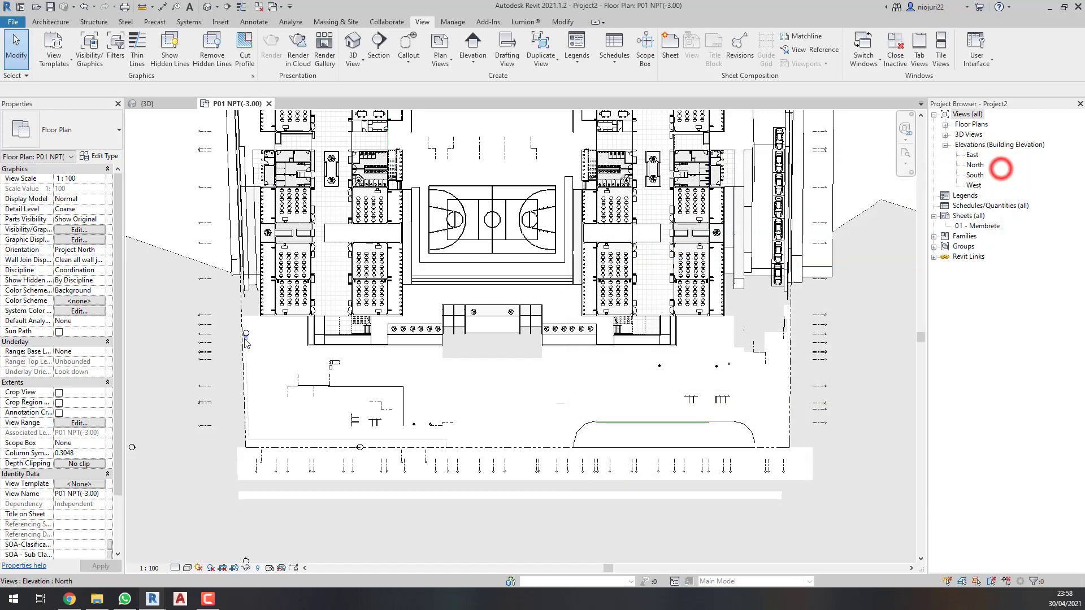
scroll(336, 314, up, 2)
scroll(336, 314, up, 2)
scroll(297, 274, up, 1)
scroll(297, 269, up, 1)
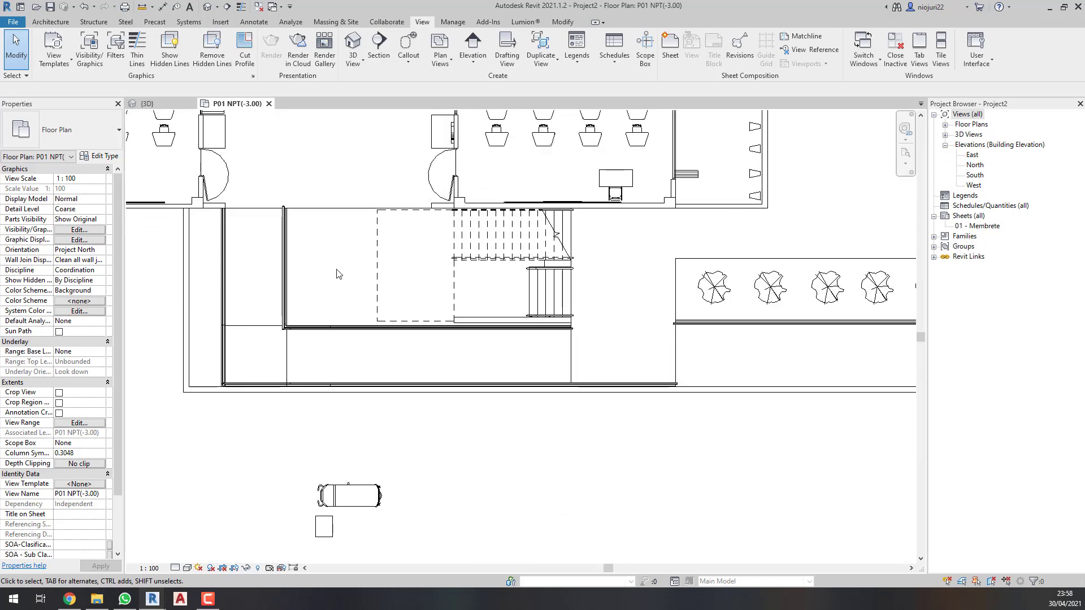
scroll(334, 271, up, 1)
mouse_move(493, 332)
middle_down()
mouse_move(450, 415)
mouse_move(443, 516)
middle_up()
middle_drag(435, 187, 433, 388)
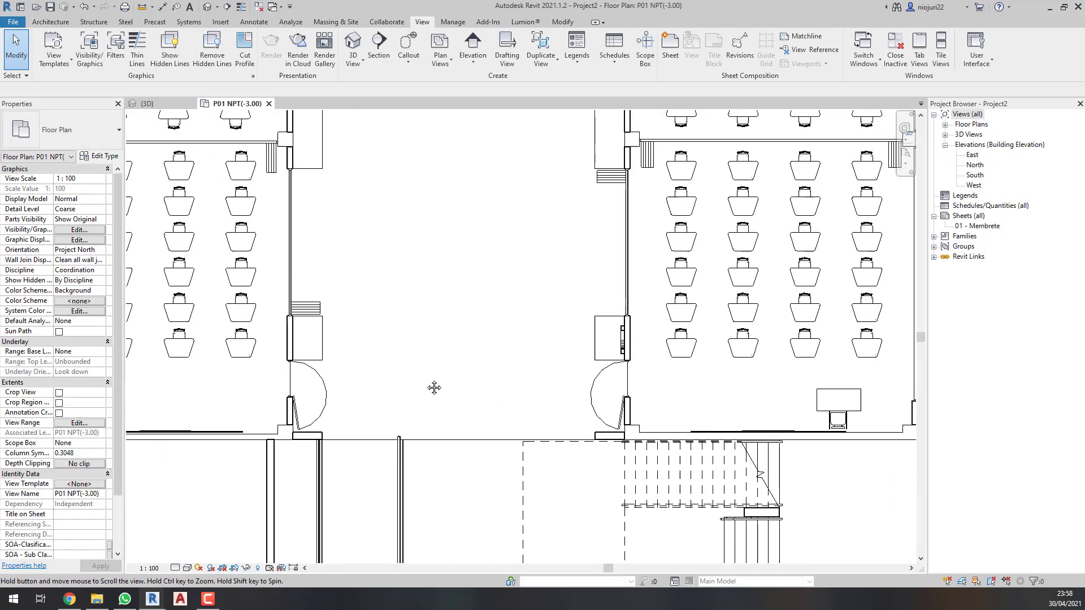
- Give the floor type's structure material the Aluminum surface pattern
key(f)
key(l)
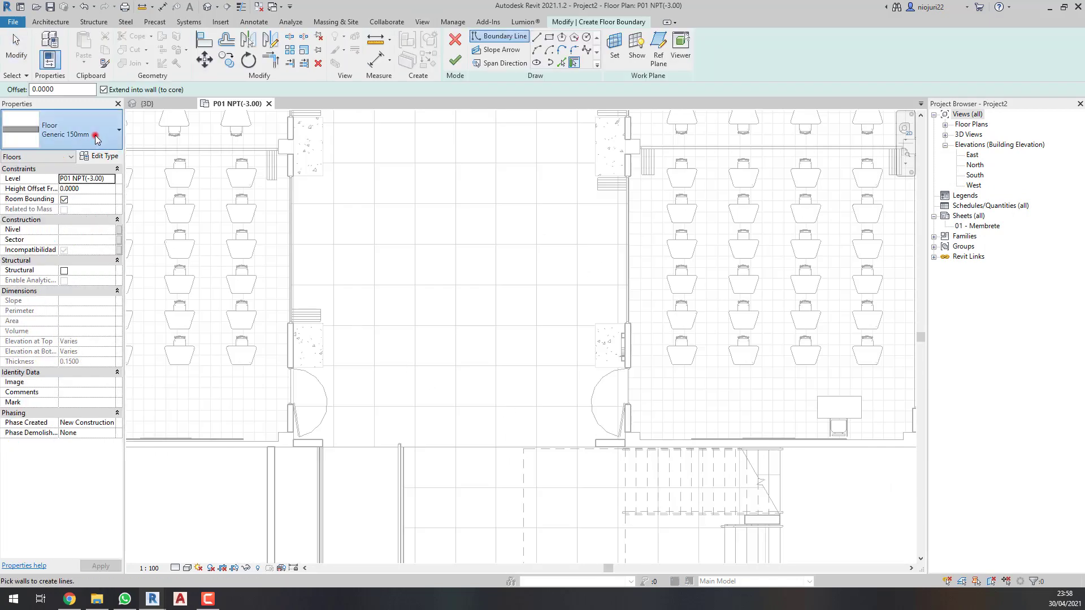
click(96, 138)
click(100, 156)
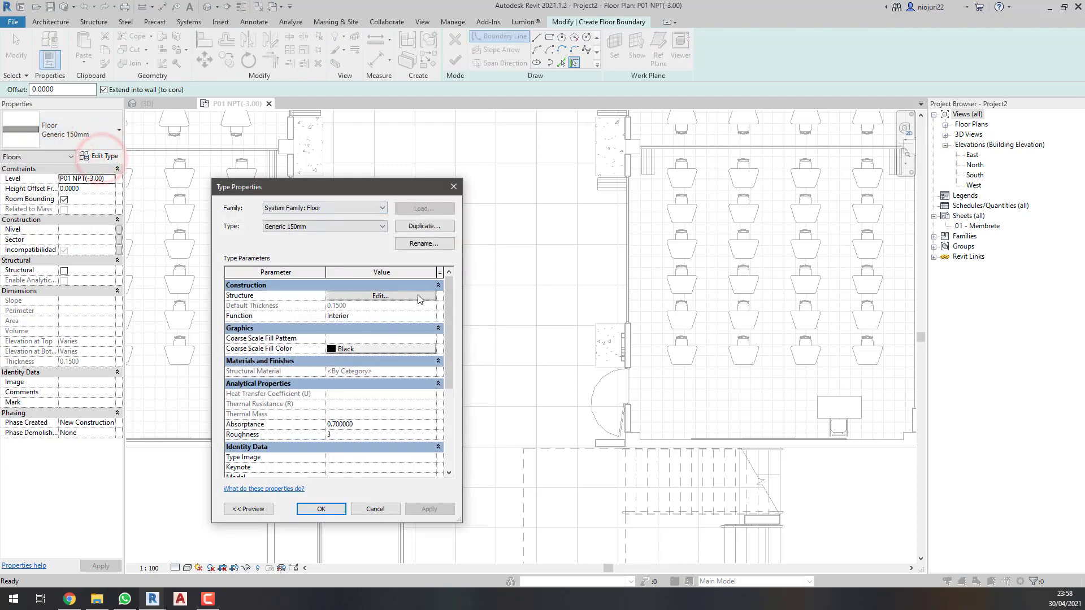
click(418, 298)
click(314, 320)
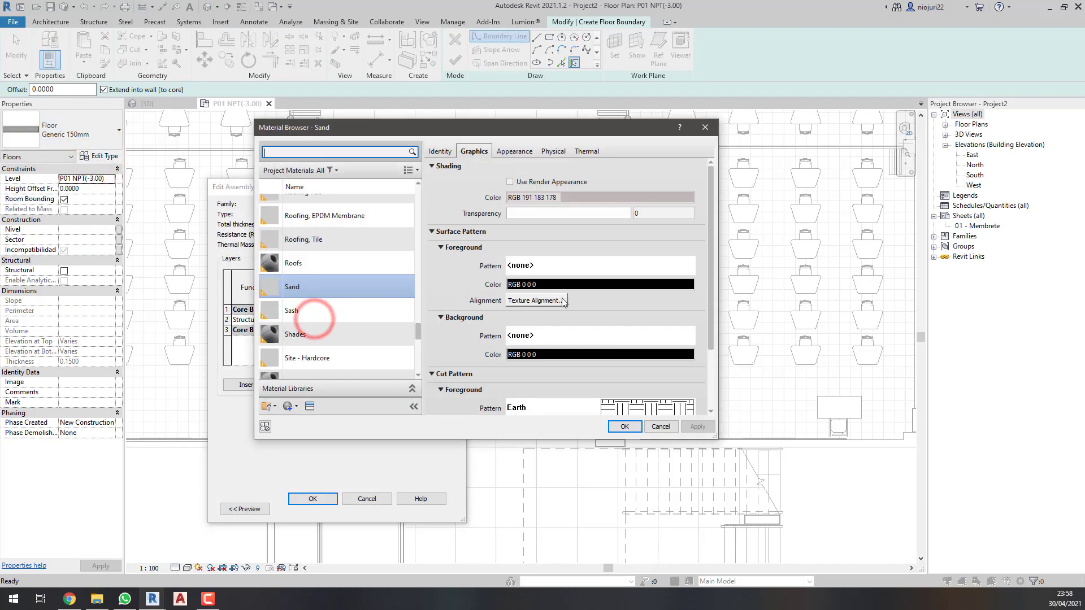
click(536, 268)
click(543, 238)
click(497, 382)
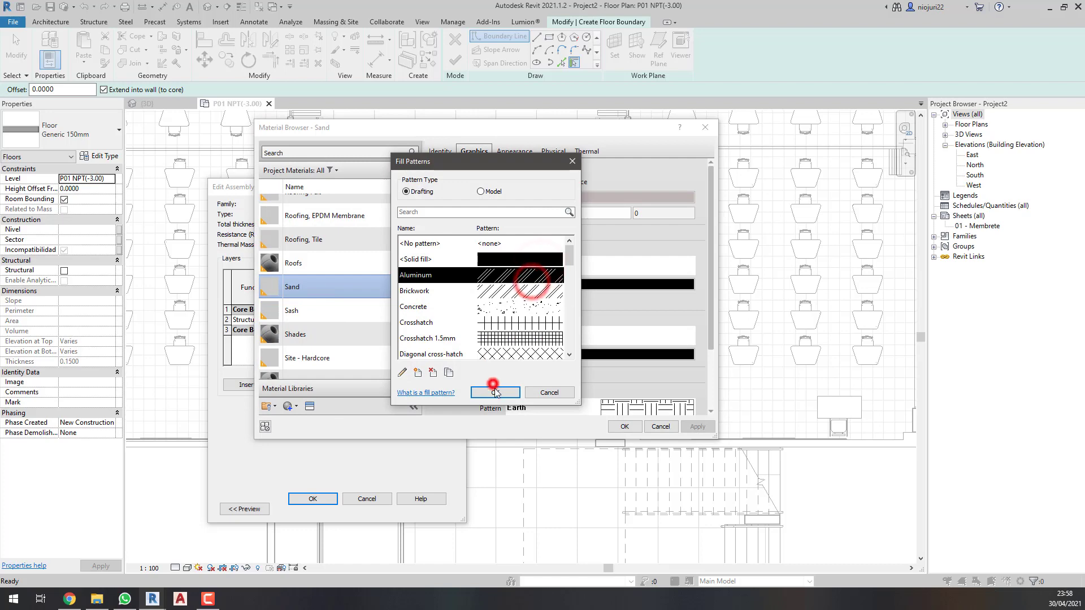
click(622, 427)
click(315, 500)
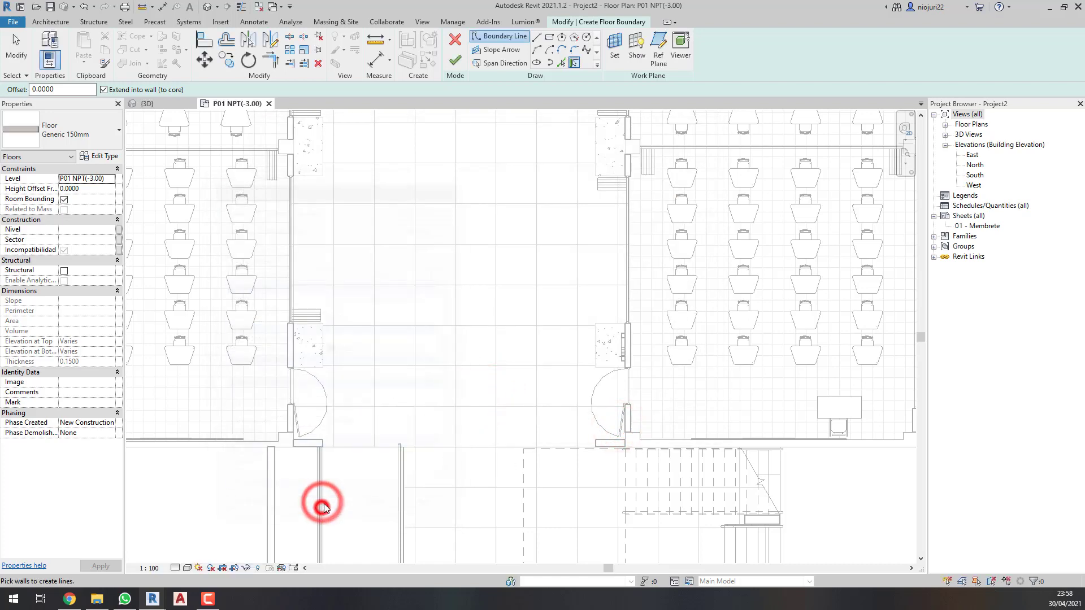
- Sketch a rectangular floor between the seating rooms with height offset 0.5
click(549, 37)
click(467, 253)
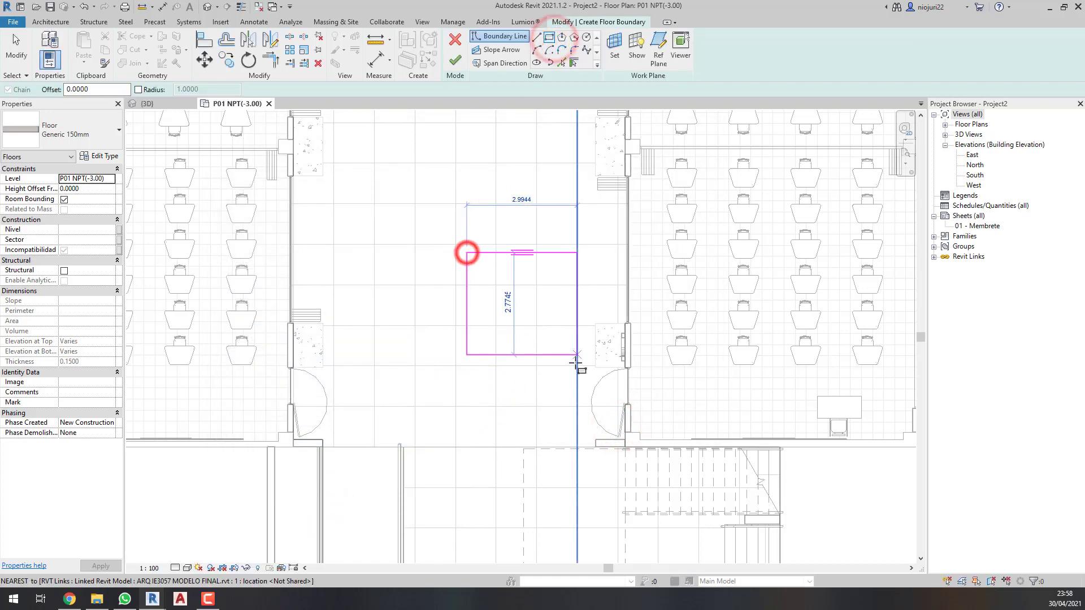
click(584, 378)
key(Escape)
click(86, 188)
text(0.5)
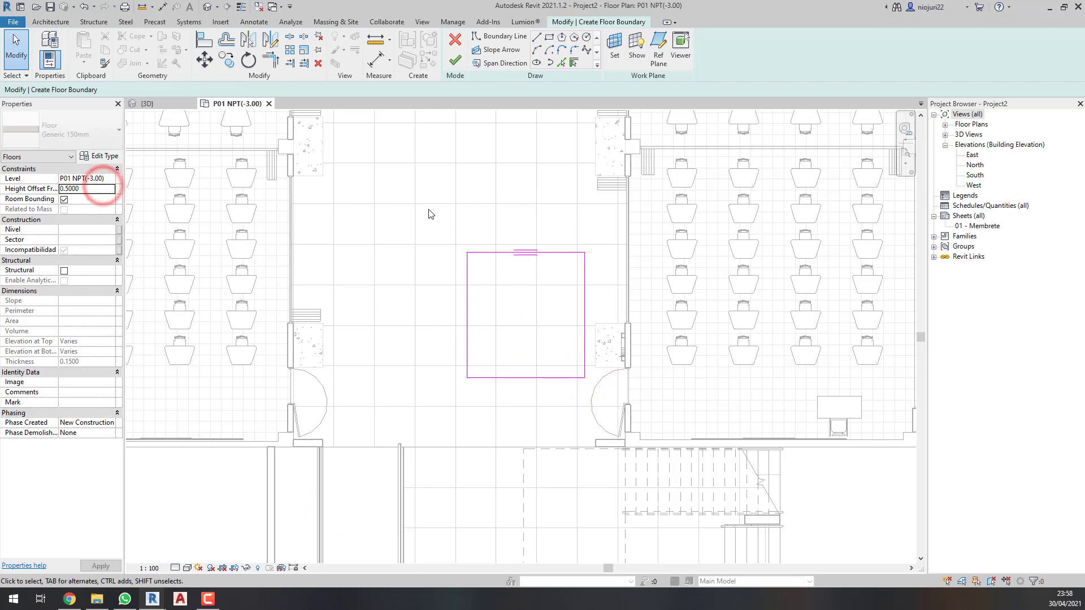
key(Return)
click(461, 56)
middle_drag(410, 228, 309, 300)
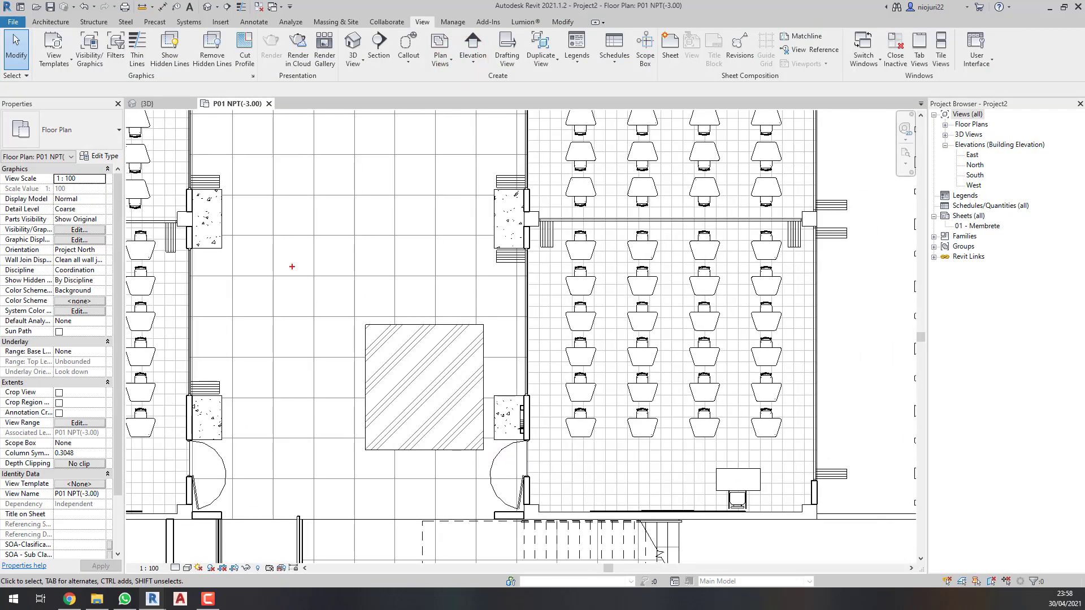
click(425, 383)
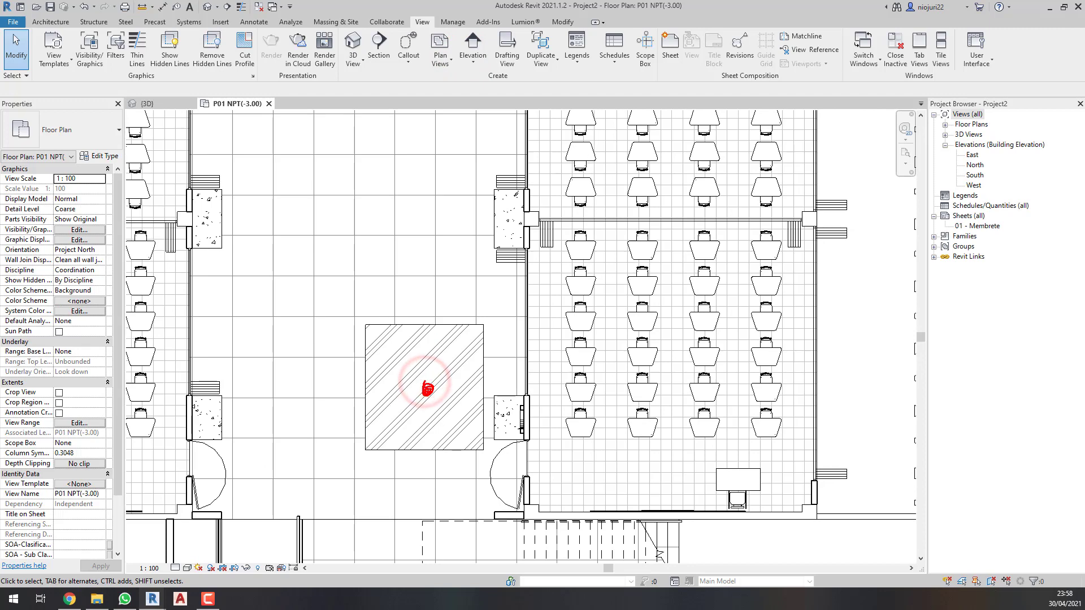
click(336, 245)
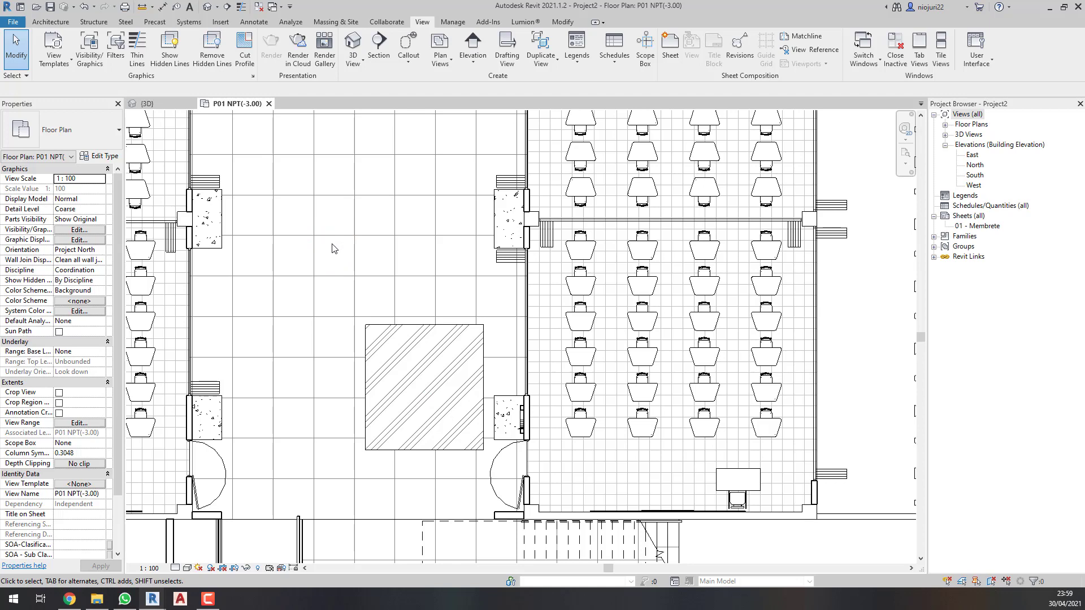
- Turn off the Floors foreground projection pattern in Visibility/Graphics and apply
key(v)
key(g)
click(639, 304)
key(f)
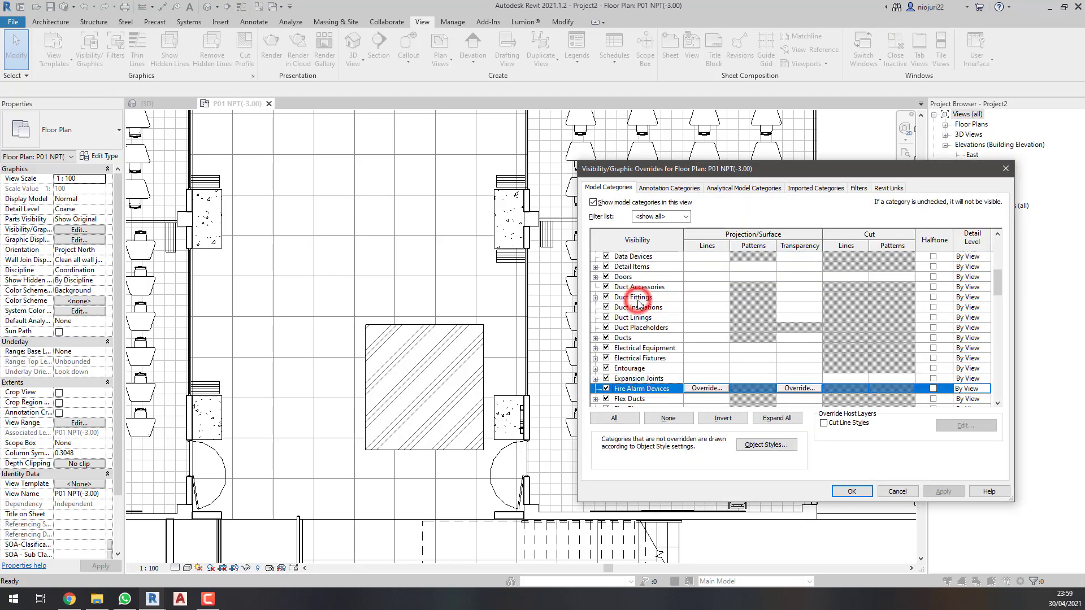
scroll(658, 325, down, 3)
click(670, 349)
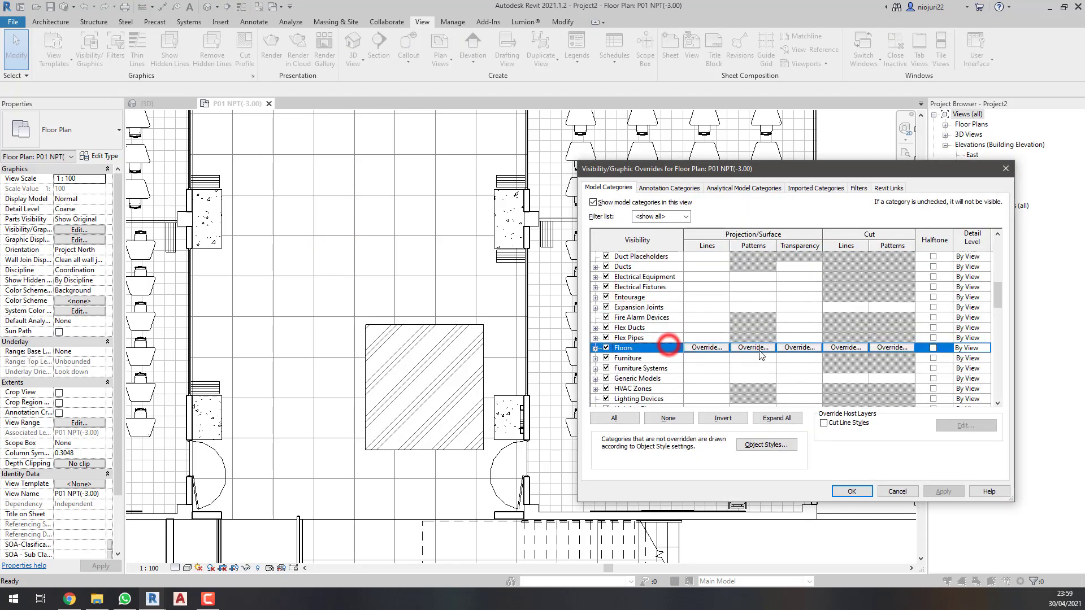
click(755, 347)
click(762, 333)
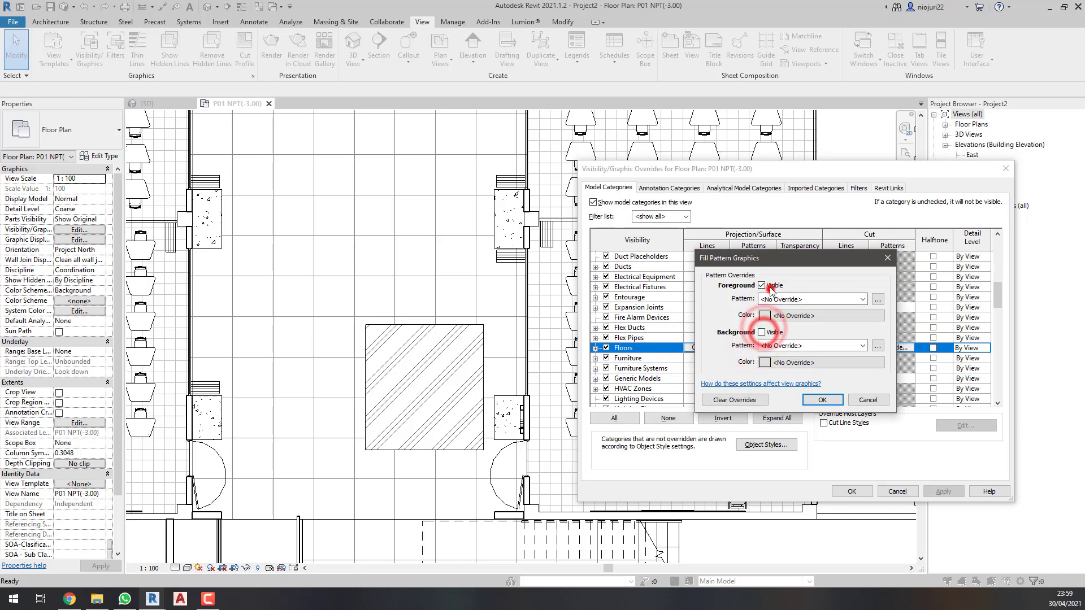
click(762, 285)
drag(756, 264, 858, 261)
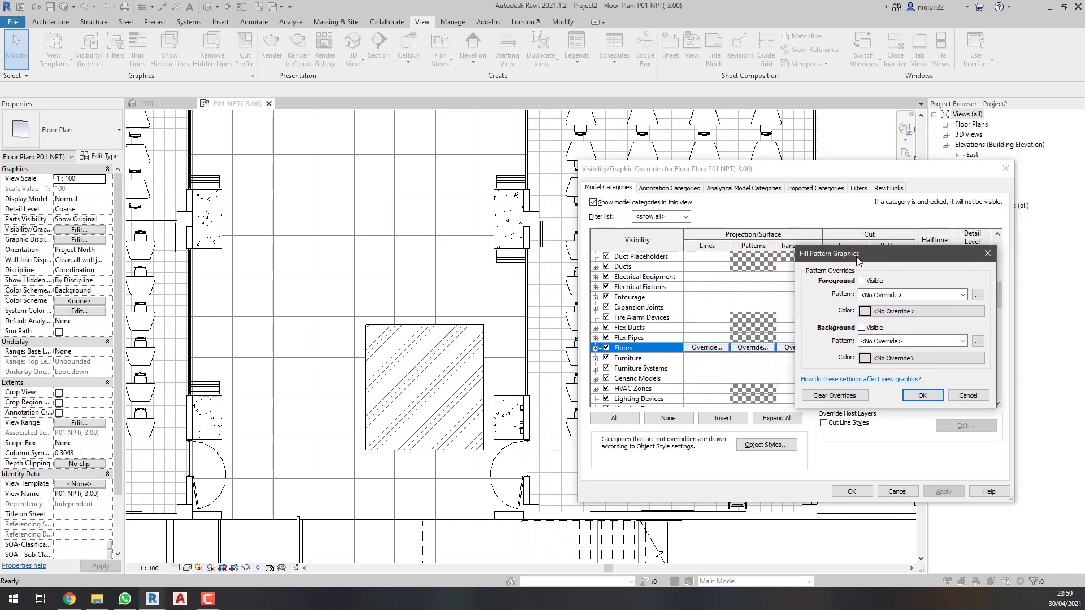
click(913, 397)
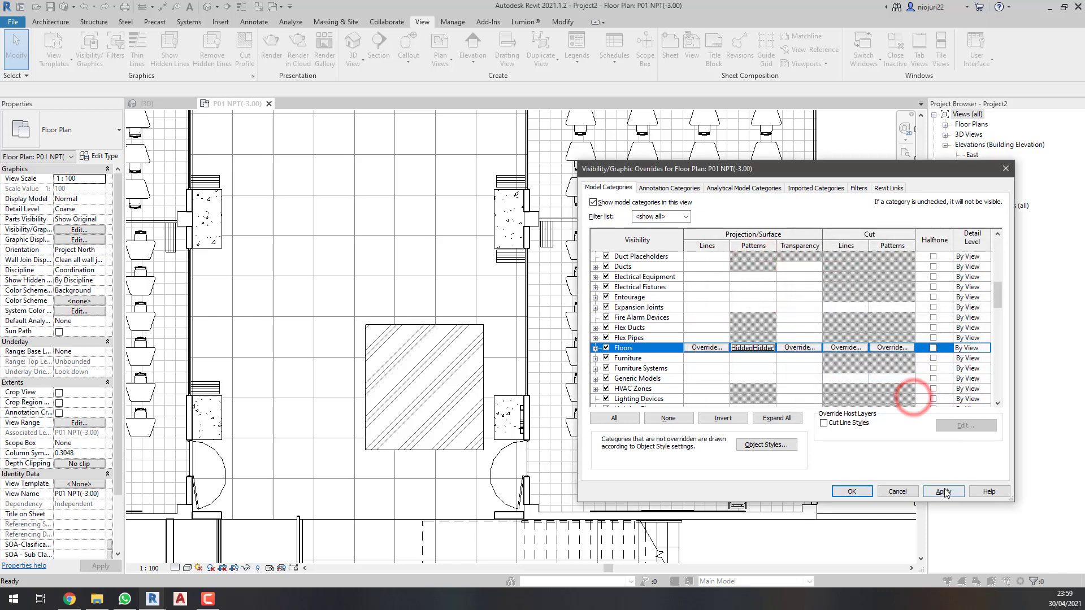
click(944, 491)
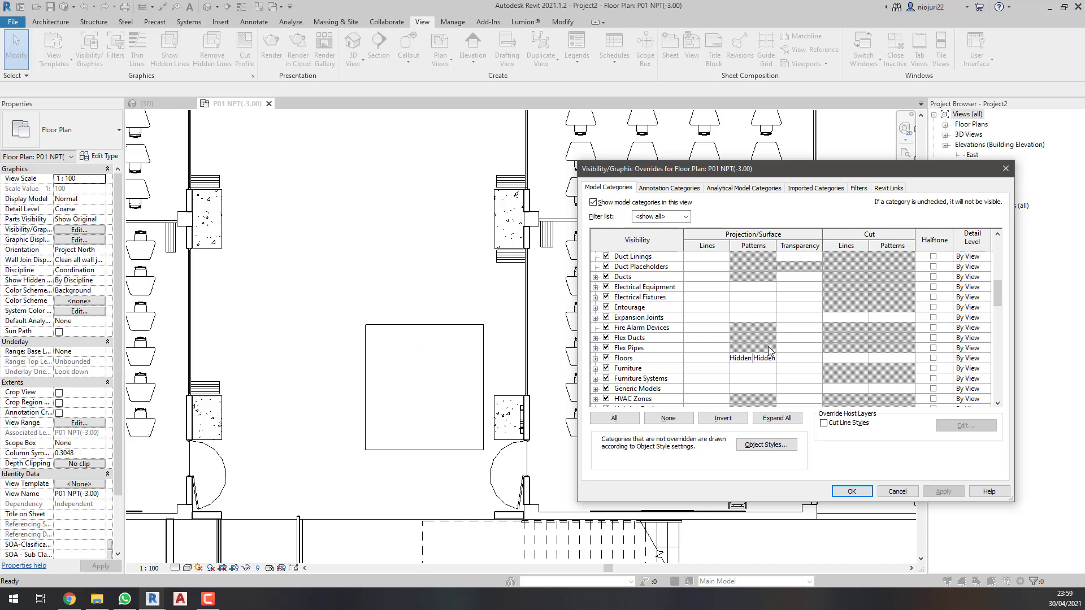
- Inspect the plan with the floor hatch hidden
drag(378, 353, 410, 326)
drag(362, 384, 401, 328)
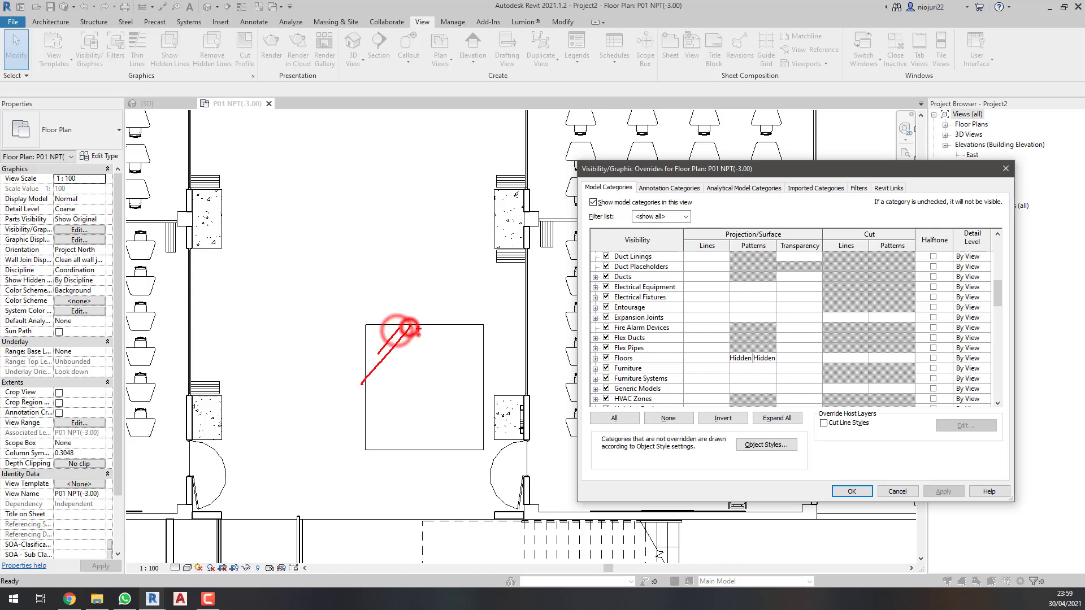
drag(375, 421, 417, 331)
mouse_move(384, 437)
mouse_down()
mouse_move(439, 328)
mouse_move(454, 333)
mouse_up()
click(399, 215)
drag(424, 451, 459, 348)
drag(453, 456, 475, 383)
mouse_move(479, 435)
mouse_down()
mouse_move(482, 398)
mouse_move(489, 423)
mouse_up()
drag(380, 232, 411, 195)
drag(423, 224, 374, 196)
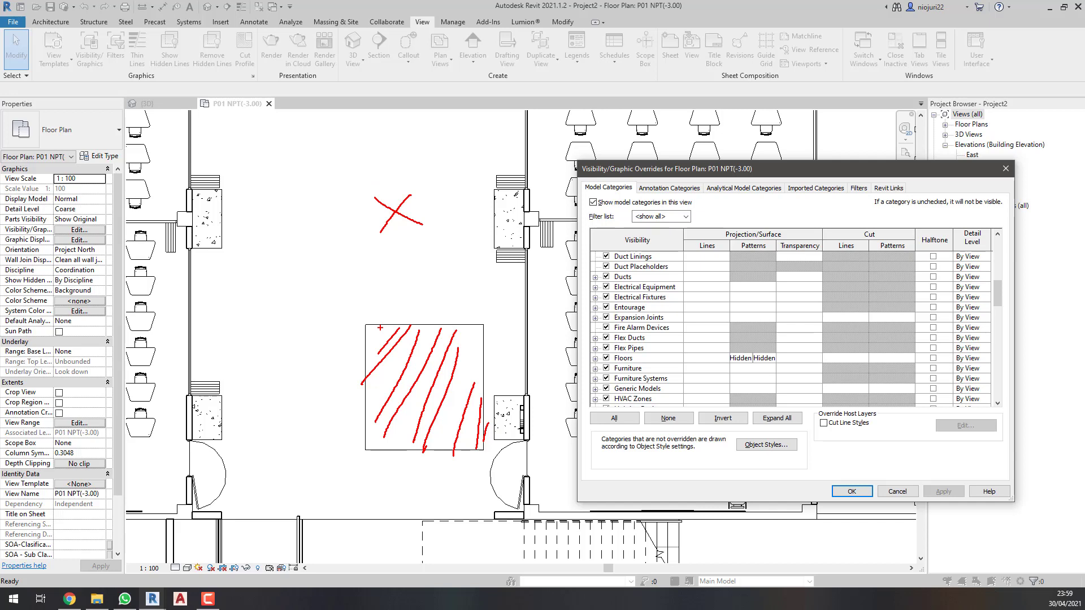
key(Escape)
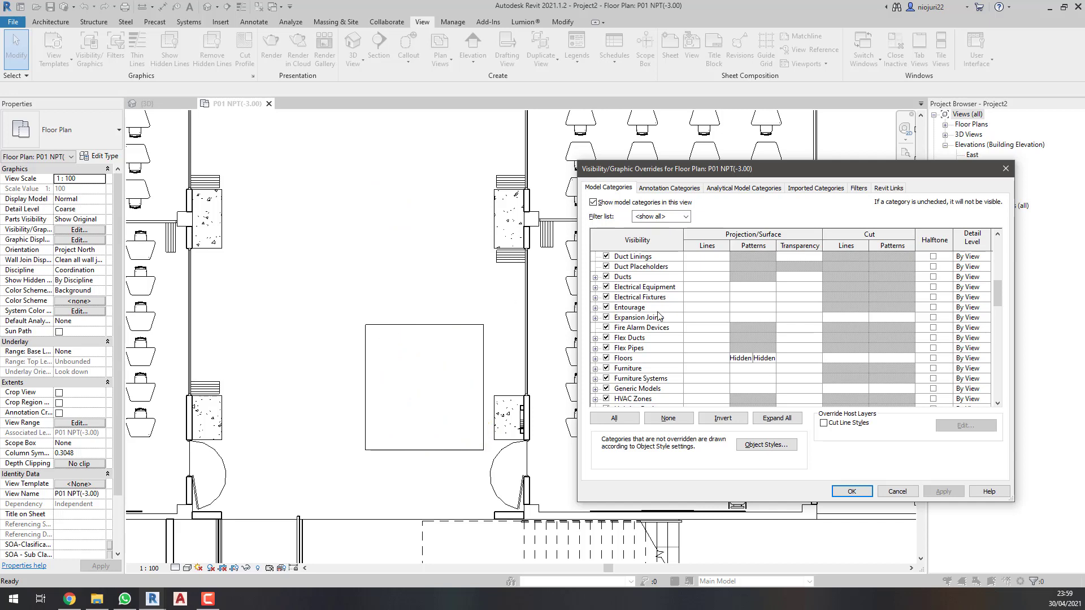
- Clear the Floors pattern override so the hatch shows again, and apply
click(752, 358)
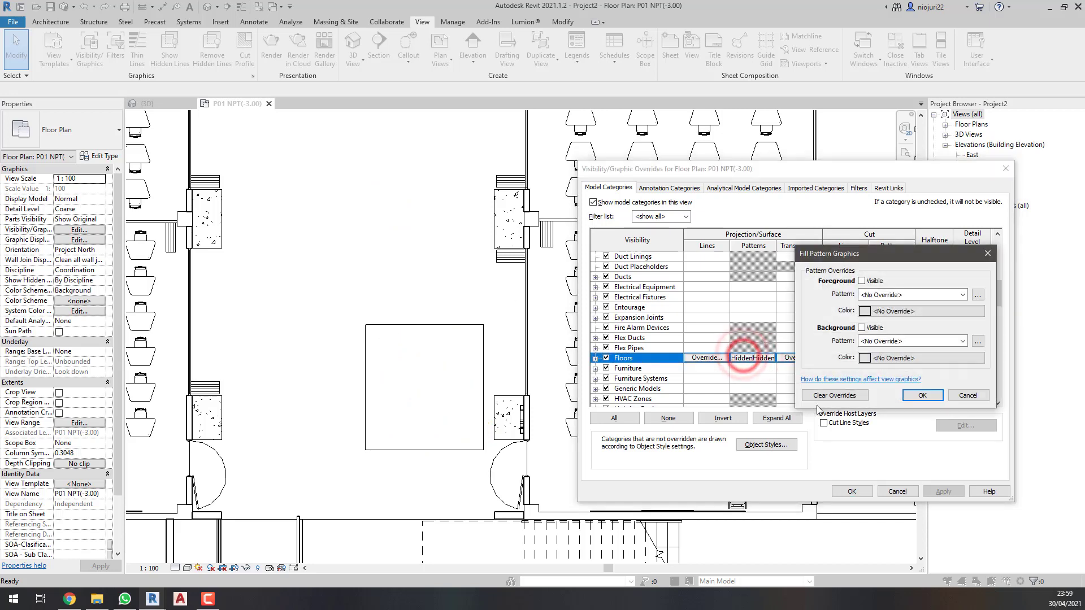
click(835, 395)
click(922, 395)
click(943, 492)
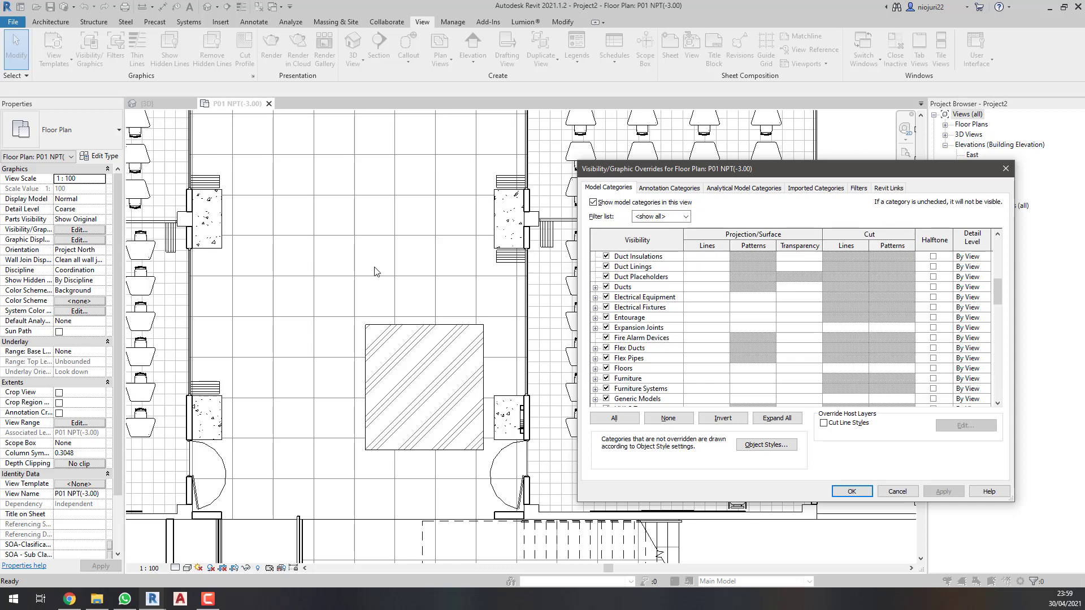
- On the Revit Links tab, open the ARQ link's By Host View display settings
click(889, 188)
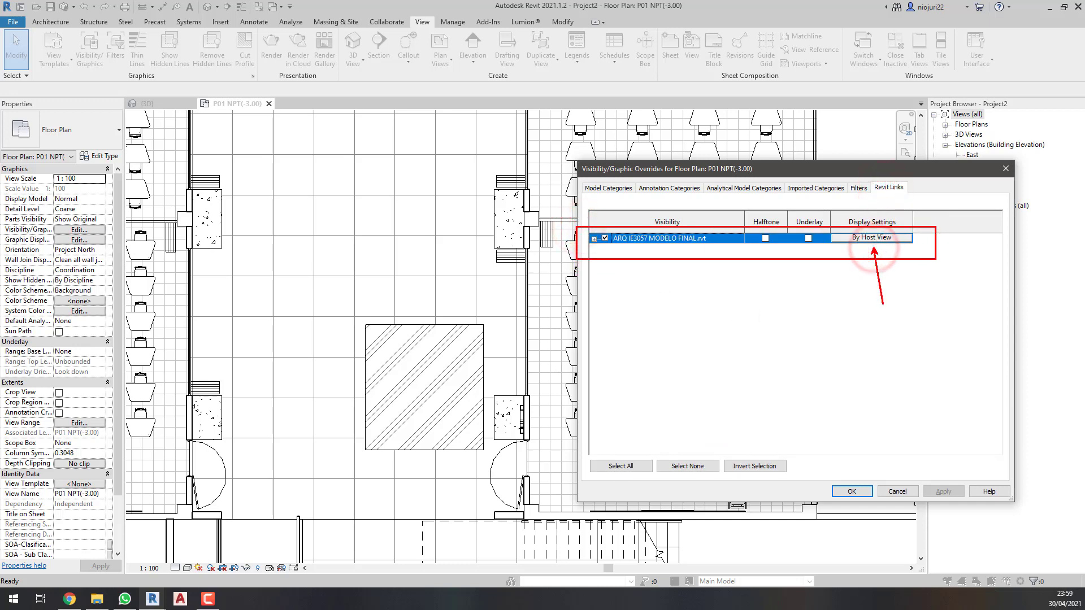
click(871, 237)
mouse_move(677, 131)
mouse_down()
mouse_move(456, 177)
mouse_move(728, 168)
mouse_up()
drag(581, 203, 623, 223)
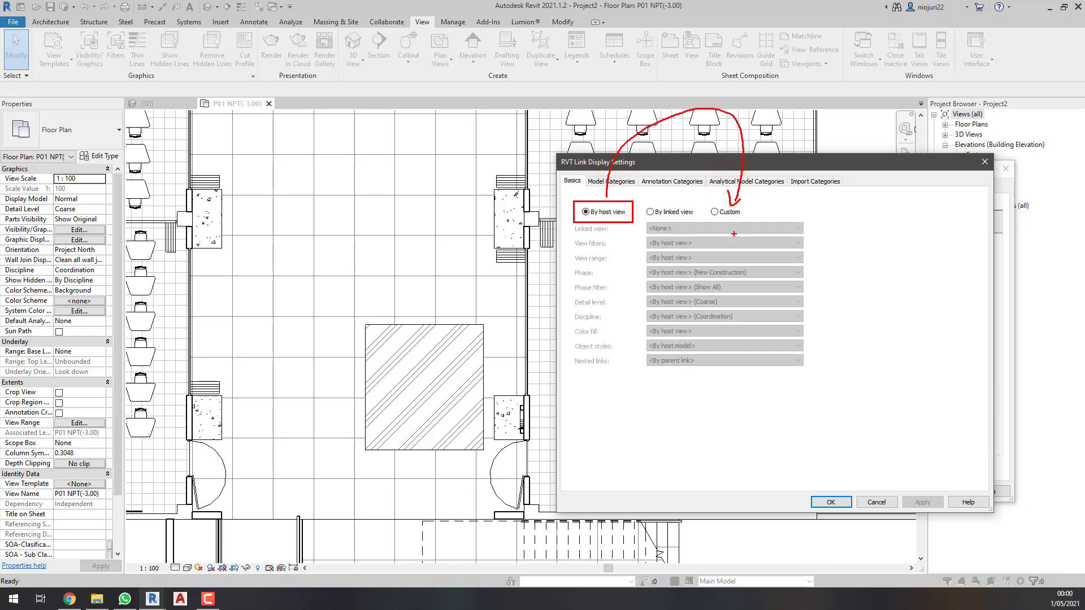
- Switch the link display to Custom and set its model categories to <Custom>
click(726, 212)
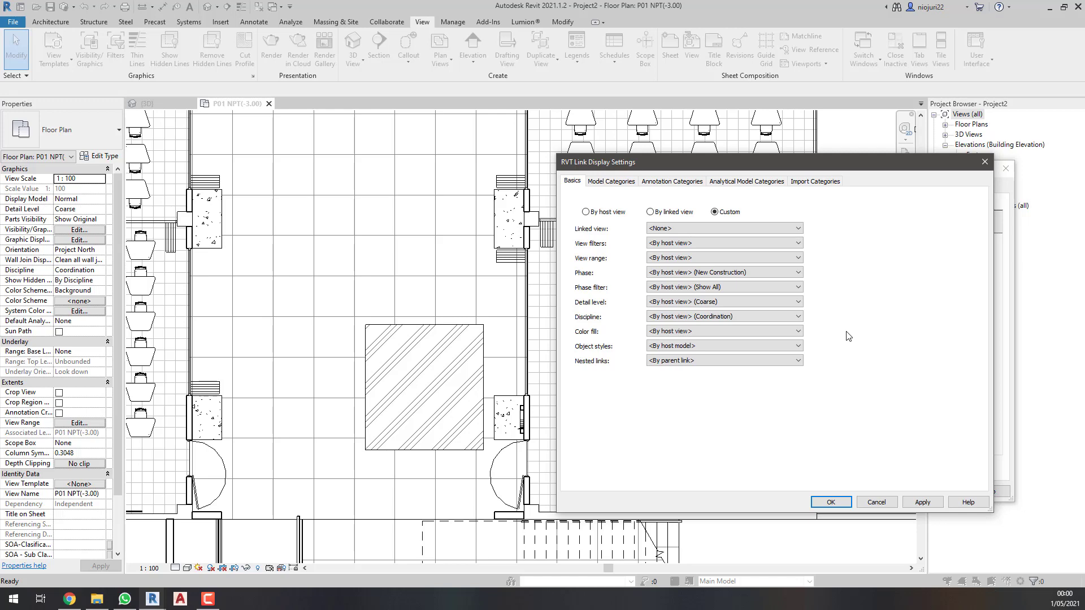
click(614, 181)
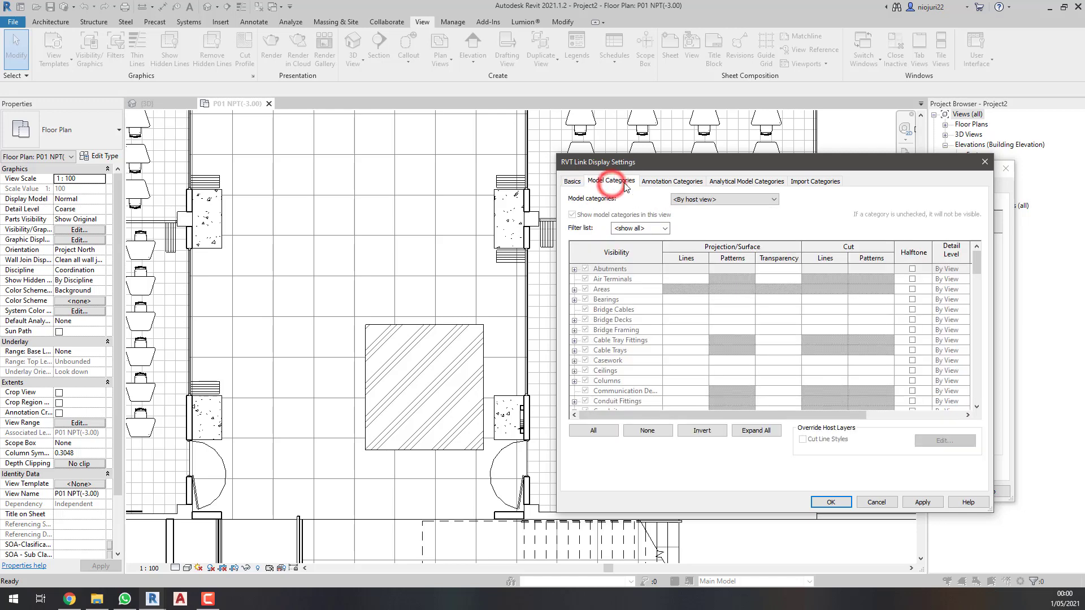
click(694, 200)
click(687, 208)
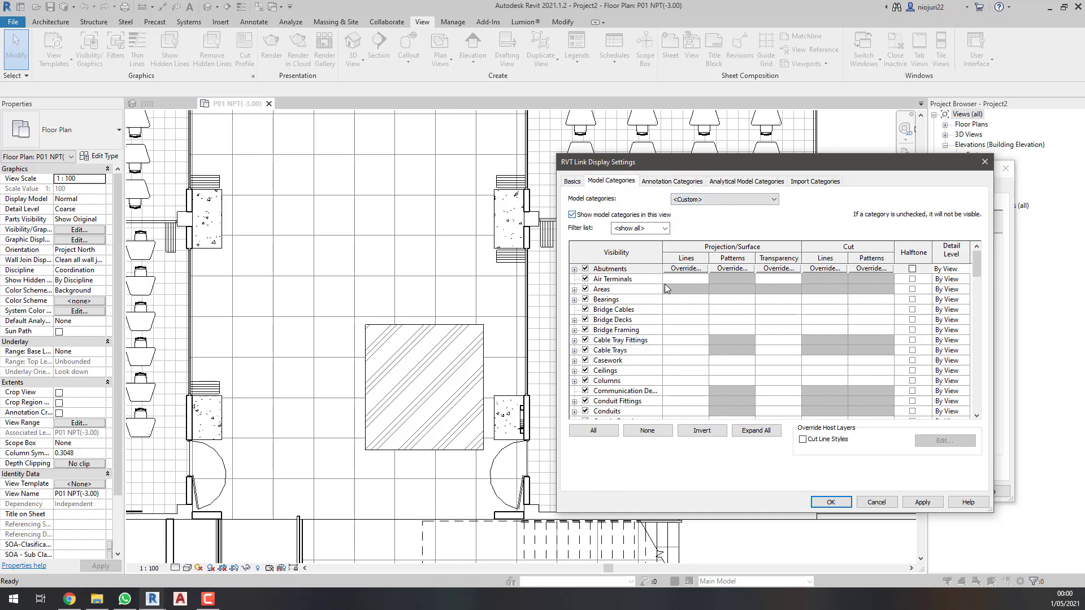
click(630, 309)
scroll(631, 311, down, 8)
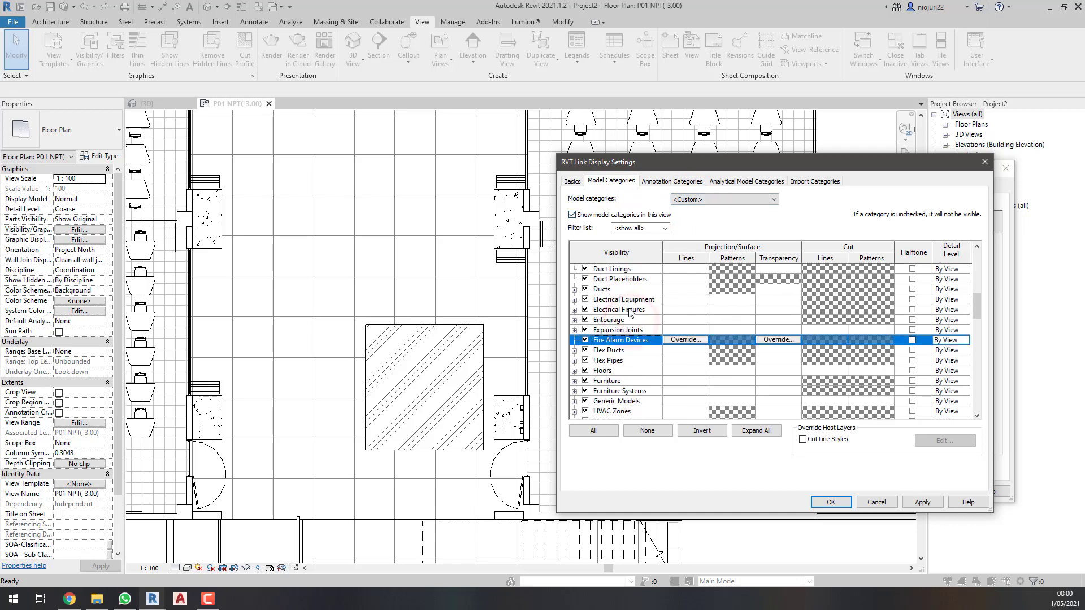
- Turn off the foreground and background patterns of linked Floors and apply
click(622, 370)
click(731, 371)
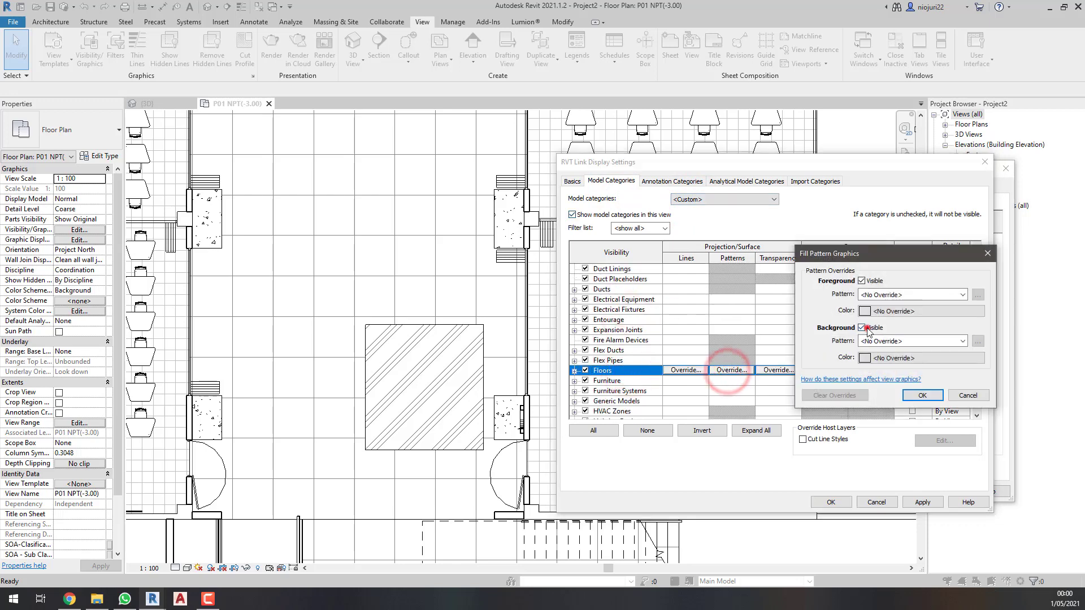
click(862, 328)
click(862, 281)
click(922, 395)
click(922, 502)
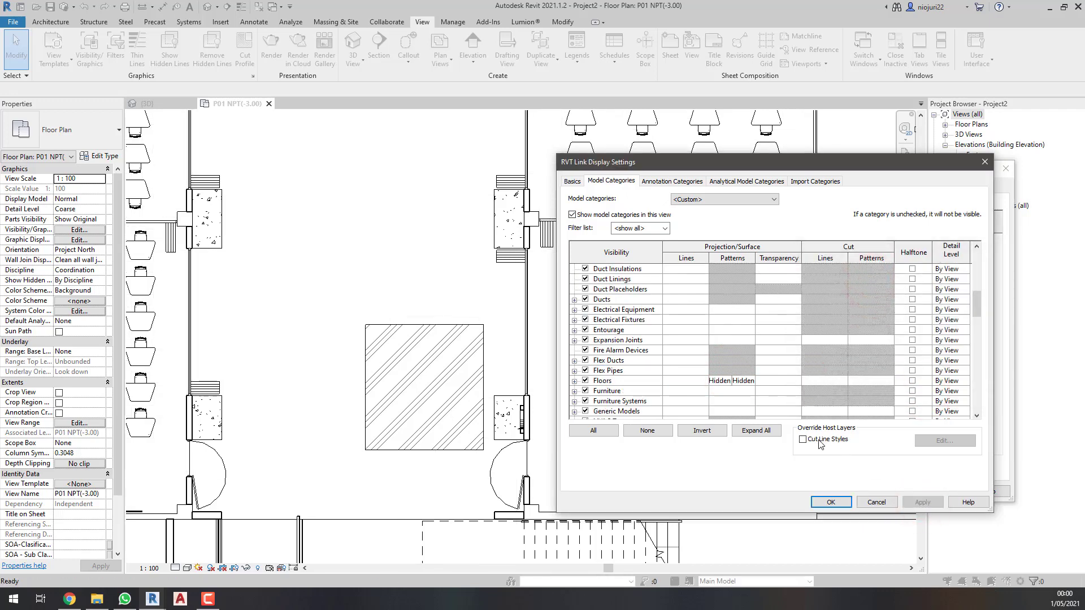
drag(351, 215, 327, 213)
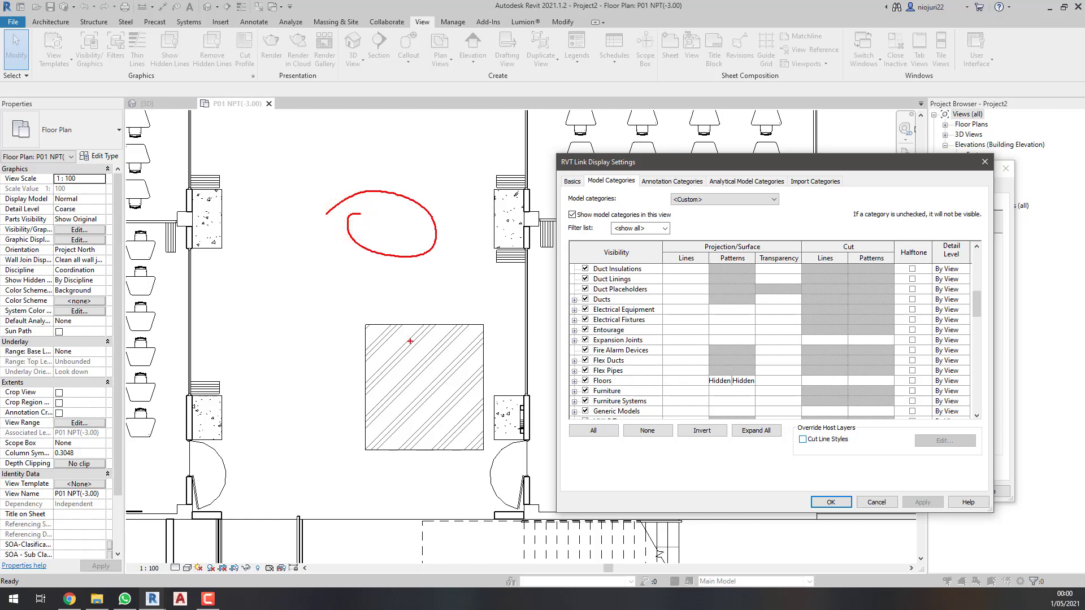
drag(418, 386, 457, 344)
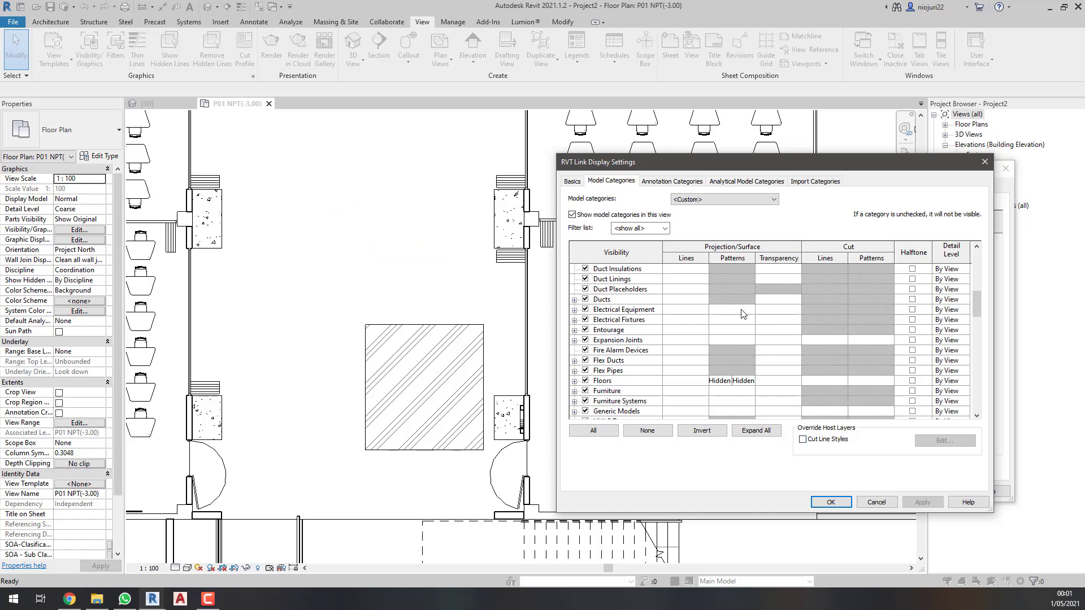
- Browse the annotation, analytical and import tabs, then reset model categories to <By host view>
scroll(679, 321, down, 1)
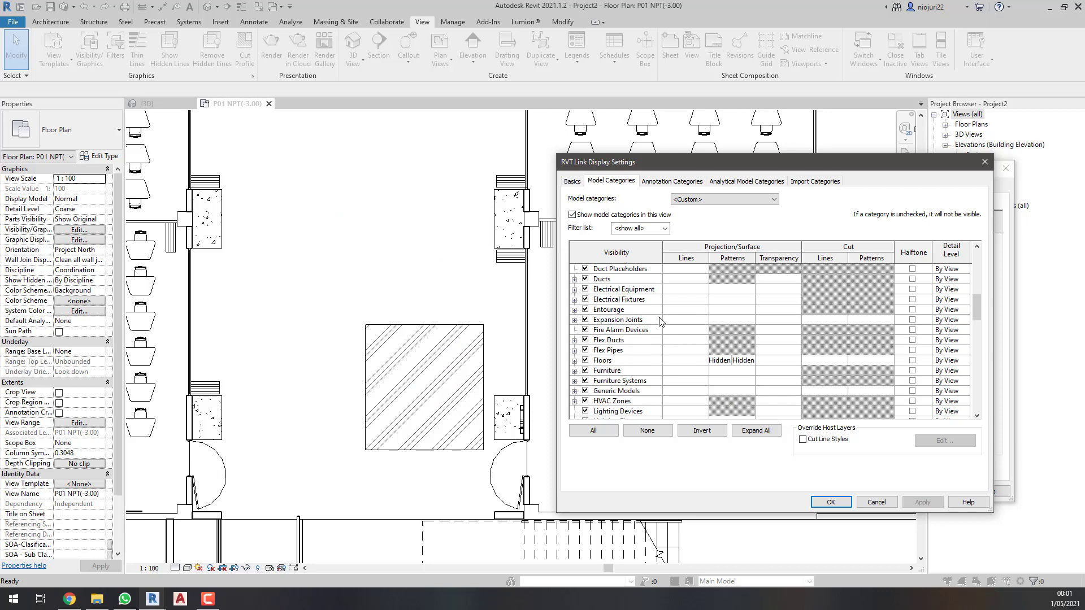
click(661, 182)
click(748, 182)
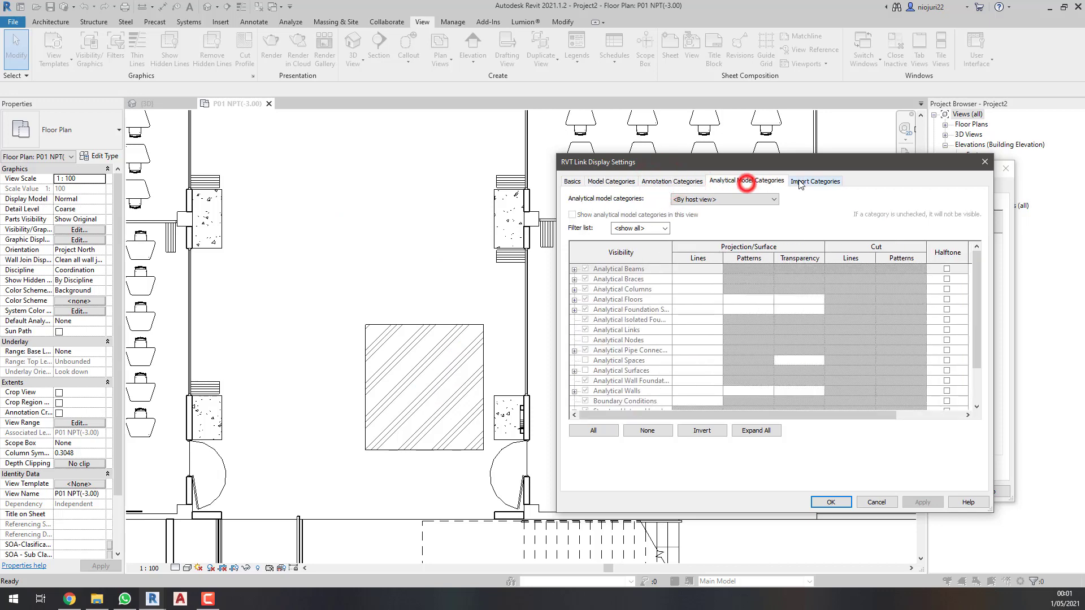
click(814, 182)
click(615, 181)
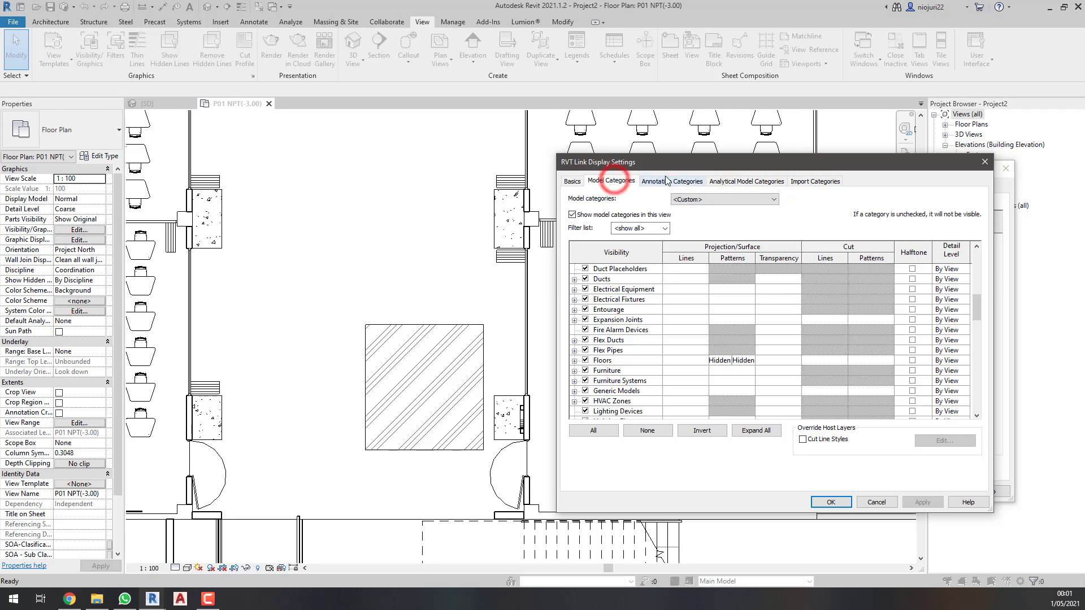
click(667, 181)
click(603, 181)
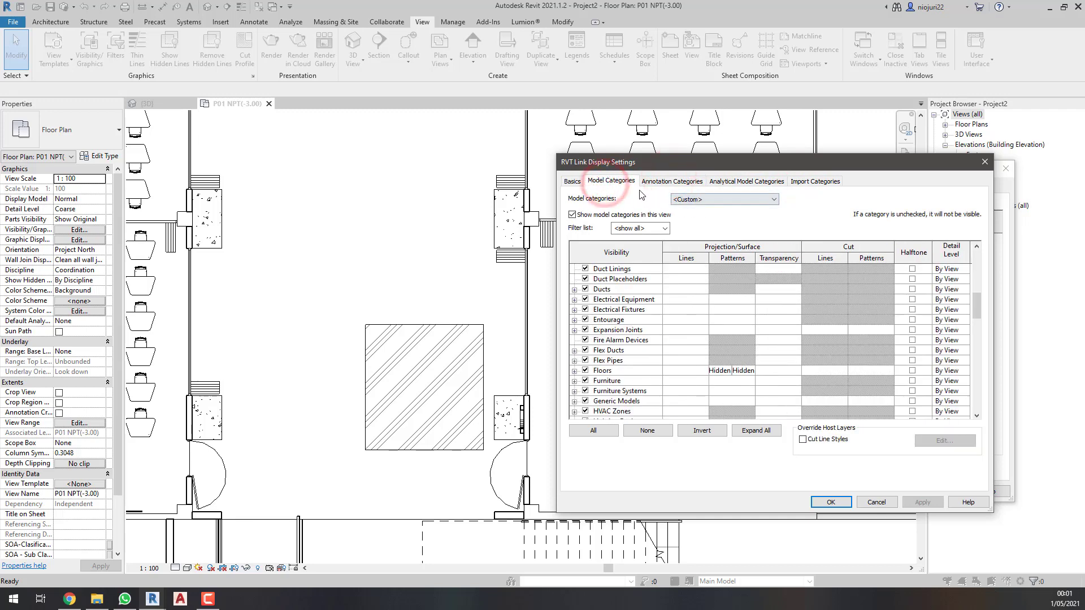
click(699, 200)
click(697, 209)
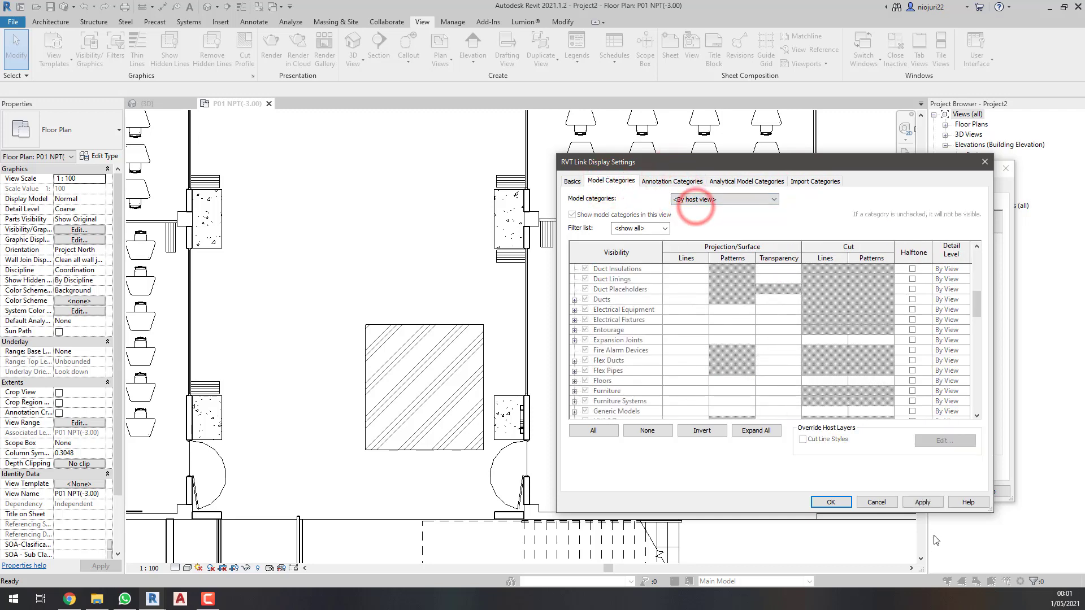
- Accept the link display settings and delete the hatched Generic 150mm floor square
click(923, 502)
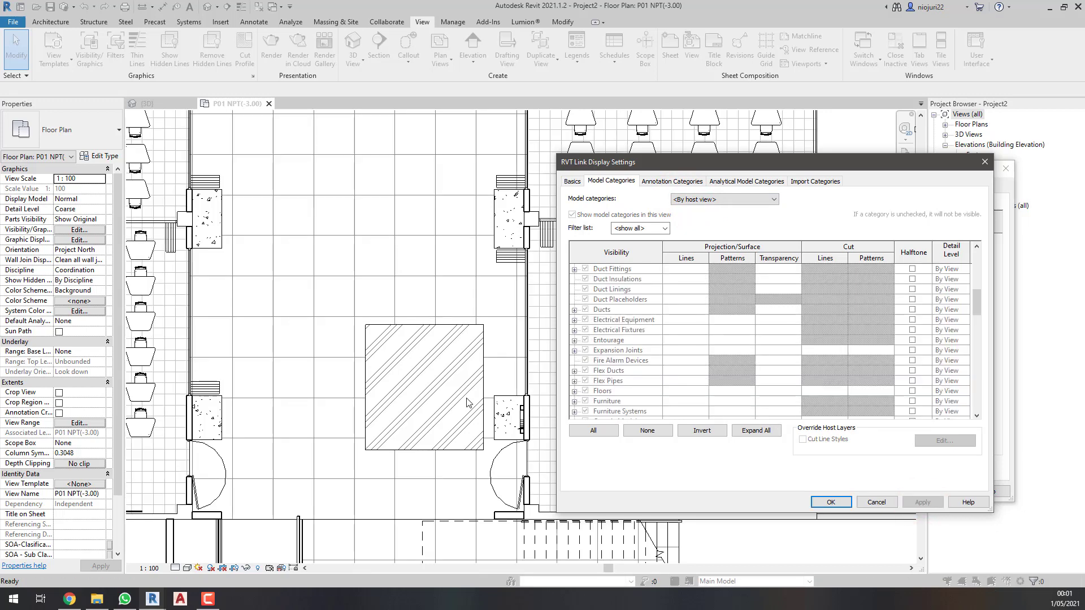
click(830, 502)
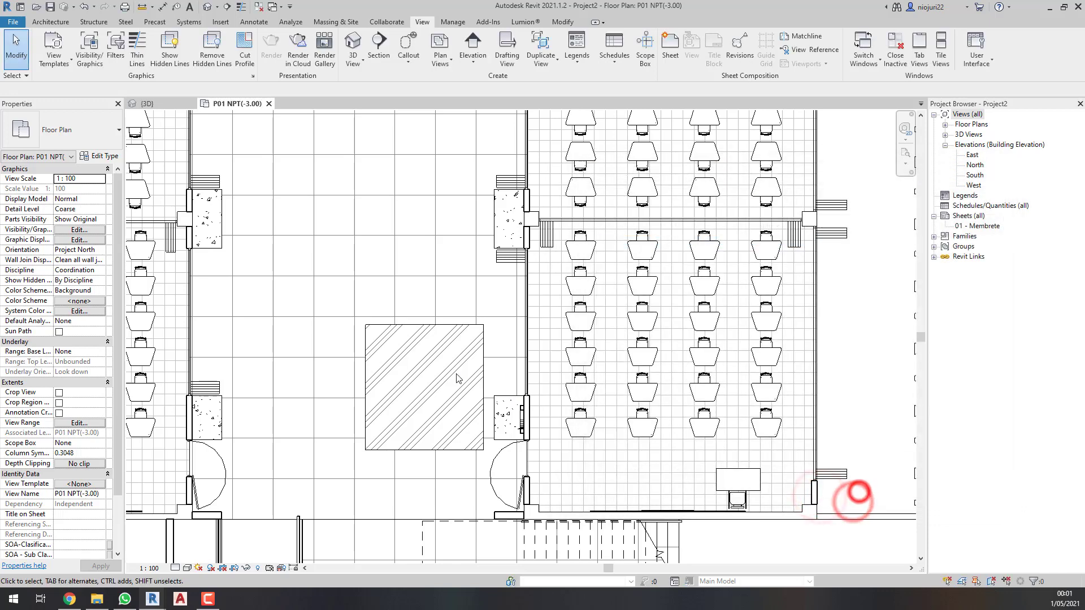
click(458, 379)
click(339, 311)
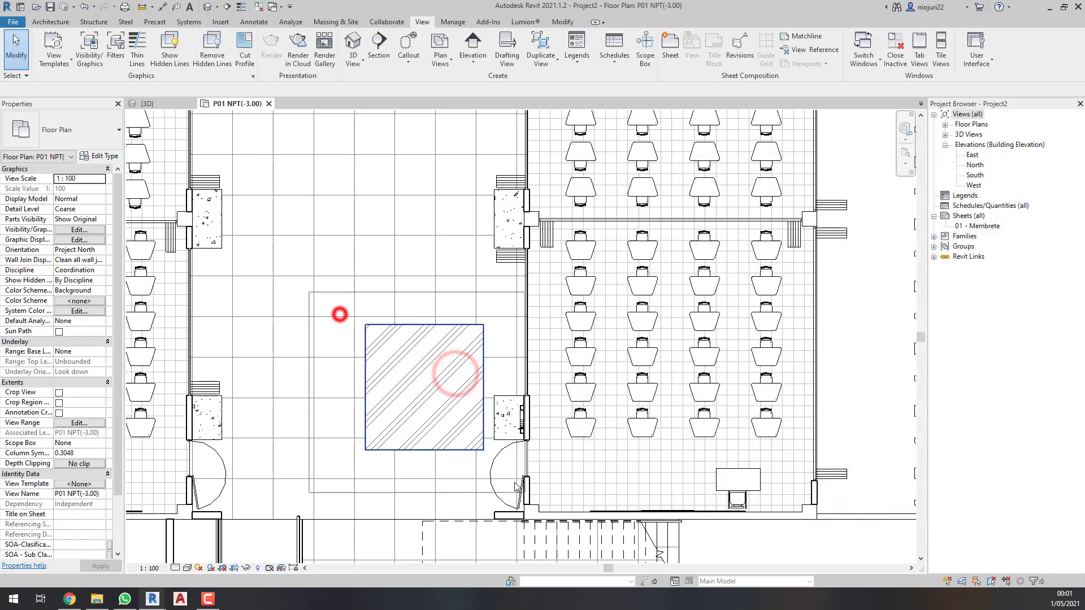
click(480, 452)
key(Delete)
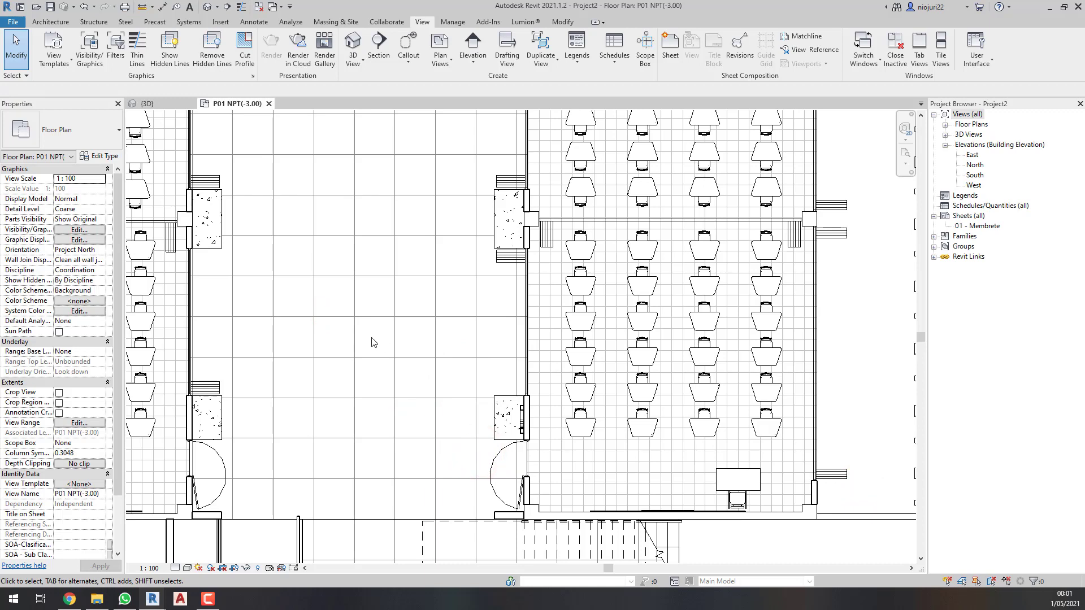
- Zoom out and pan to review the plan around the linked school
scroll(373, 342, down, 3)
scroll(373, 342, down, 3)
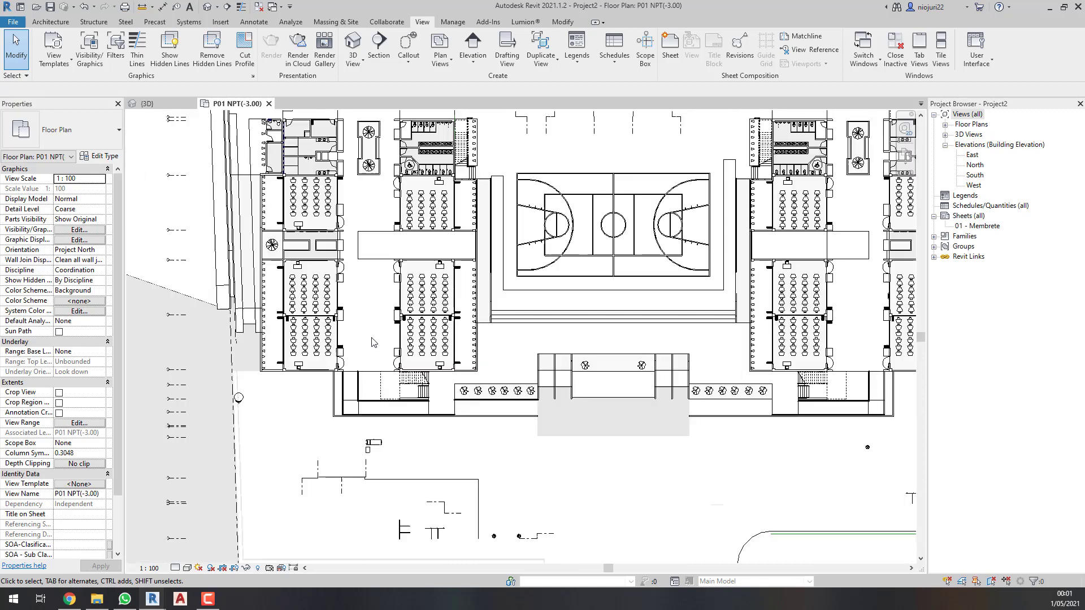
scroll(384, 361, down, 1)
scroll(391, 371, up, 1)
middle_drag(394, 371, 304, 341)
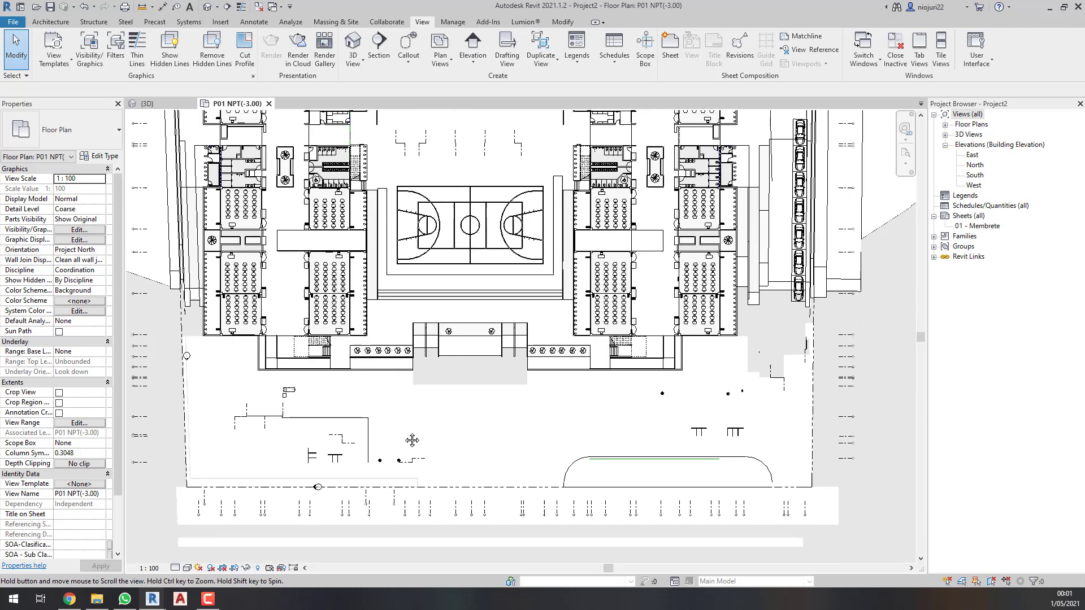
drag(814, 507, 195, 339)
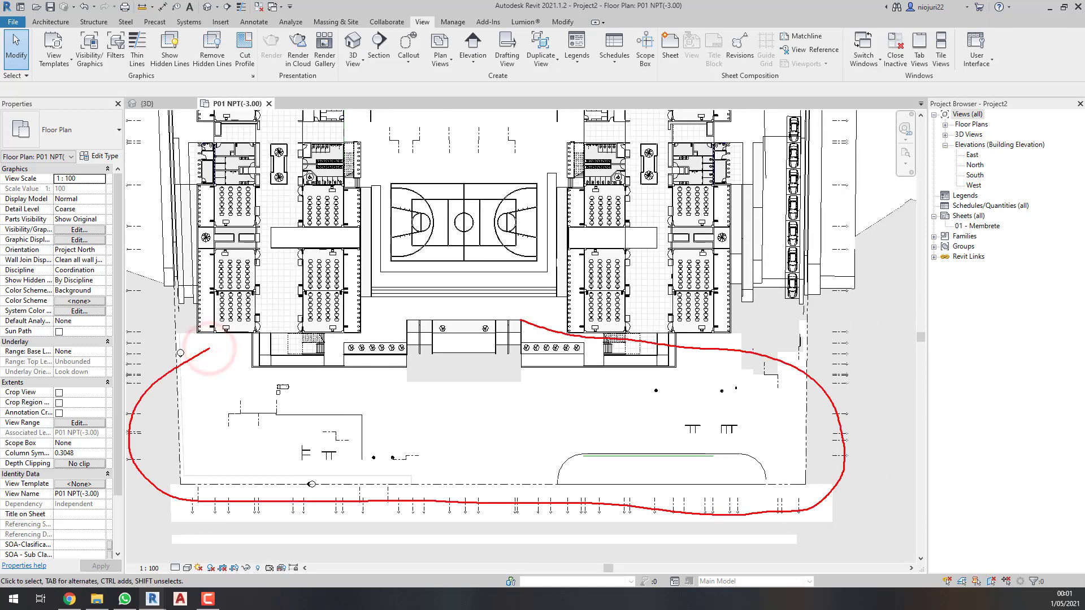
- Open Display Settings for the ARQ IE3057 MODELO FINAL link from the Revit Links overrides
key(v)
key(v)
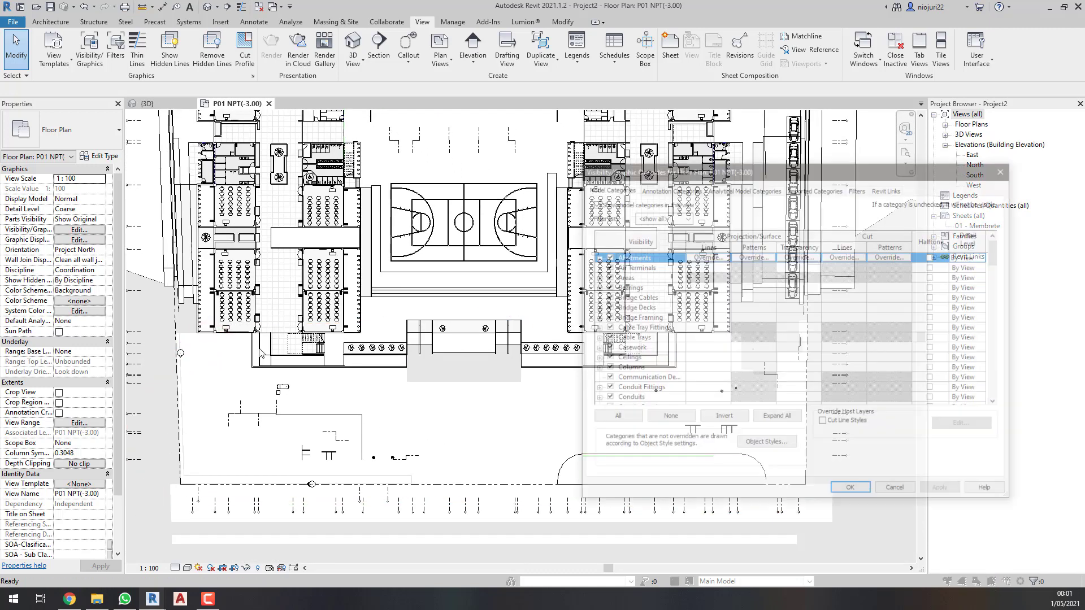
click(864, 193)
click(823, 243)
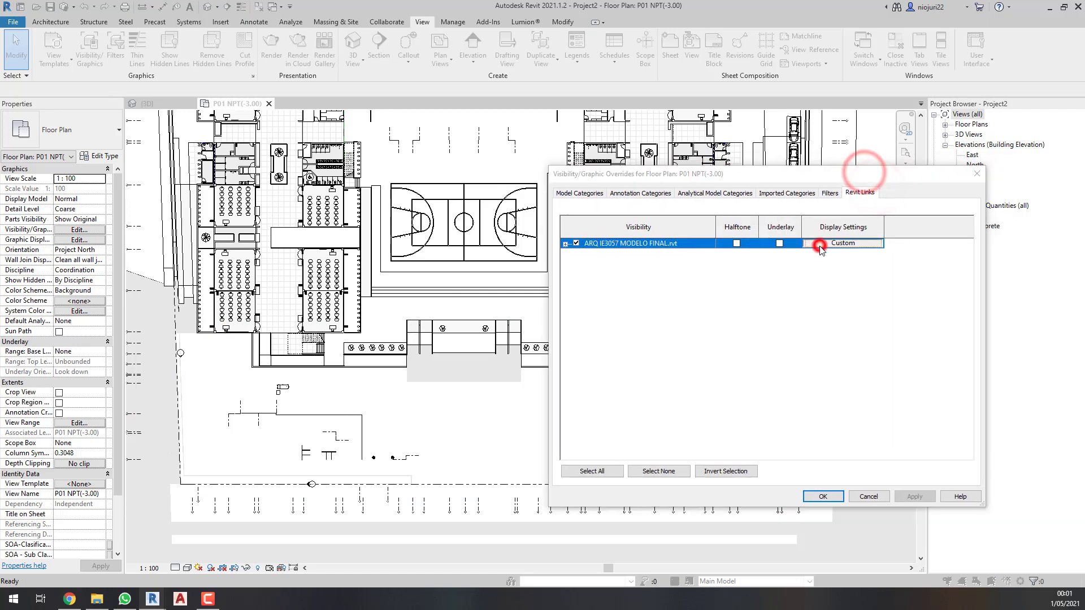
drag(642, 206, 643, 204)
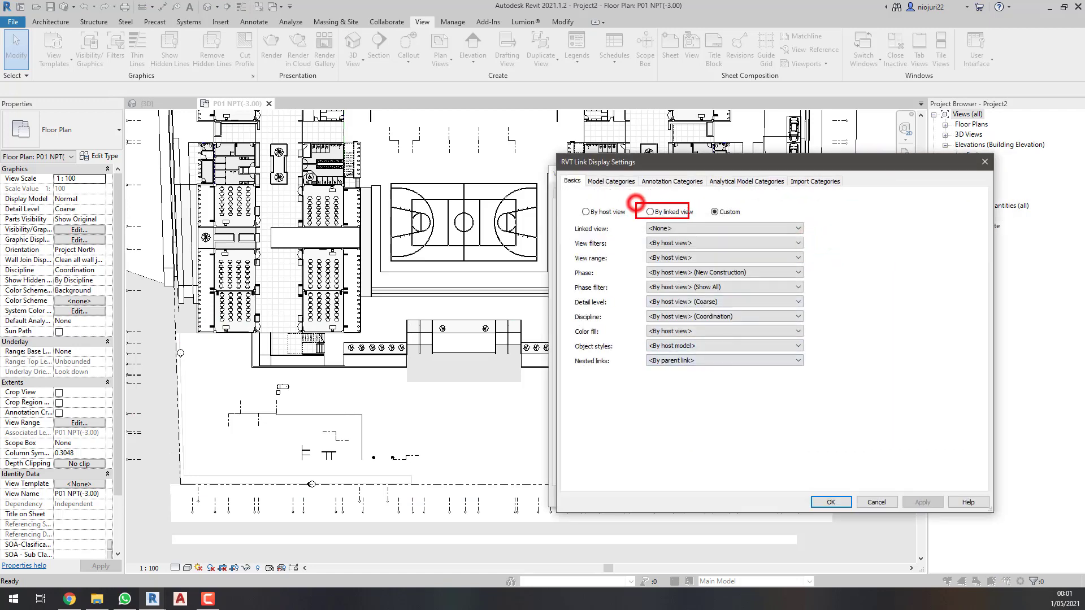
drag(668, 168, 668, 201)
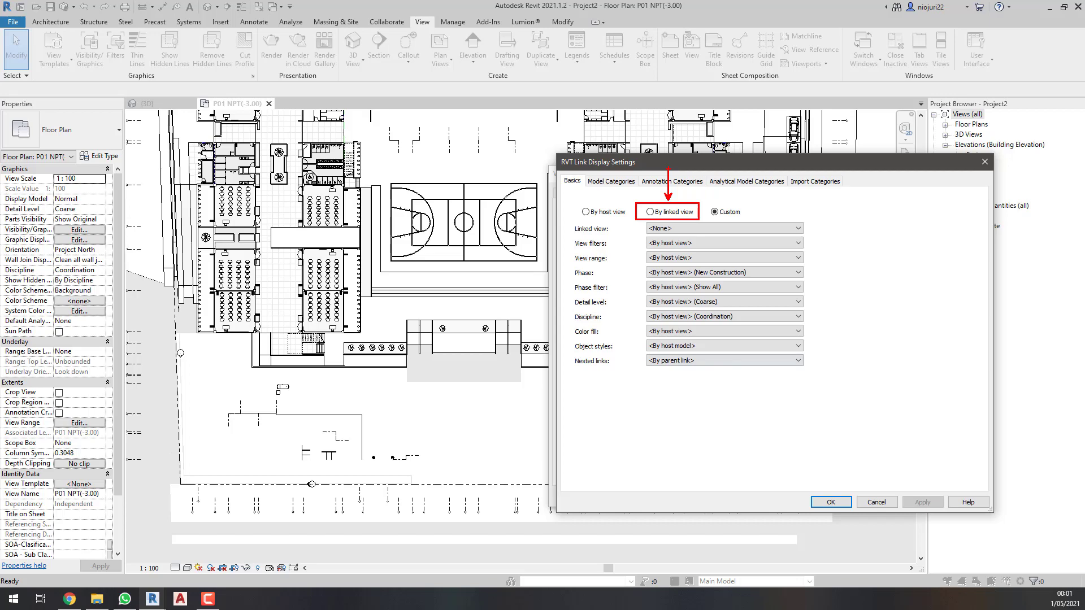
- Check the linked architectural model's floor plan window, then return to Project2
click(153, 600)
click(195, 540)
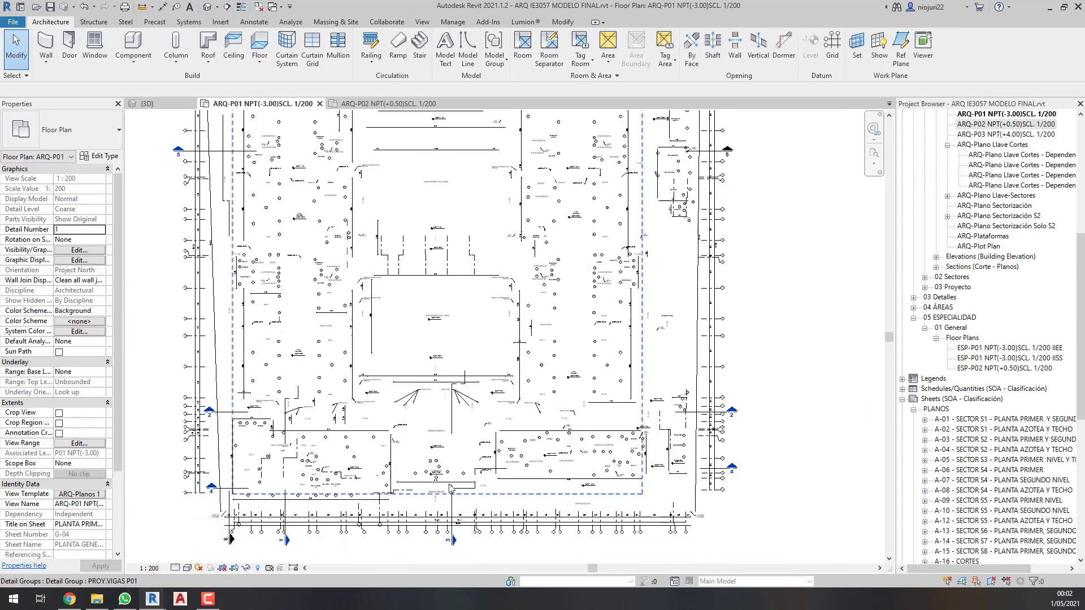
click(152, 599)
click(89, 529)
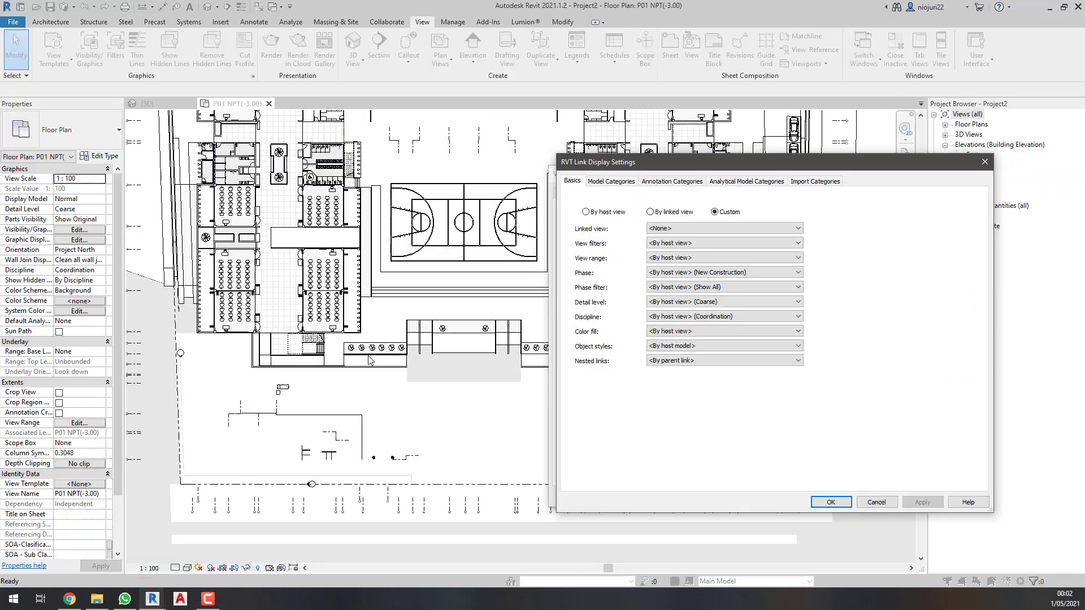
- Display the link By linked view using ARQ-P01 NPT(-3.00)SCL. 1/200, and apply
click(664, 212)
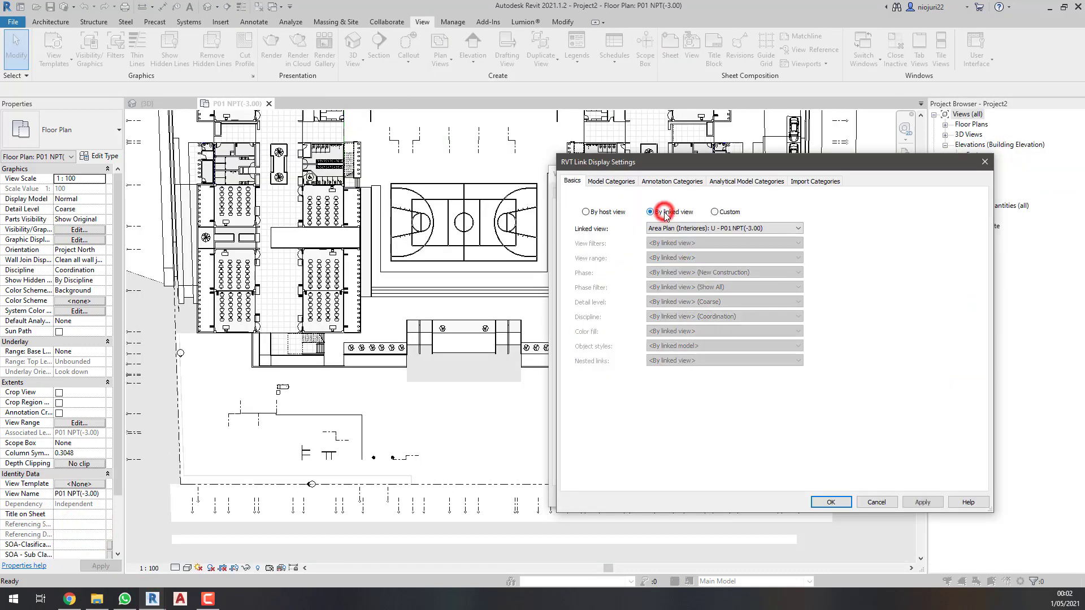
click(684, 228)
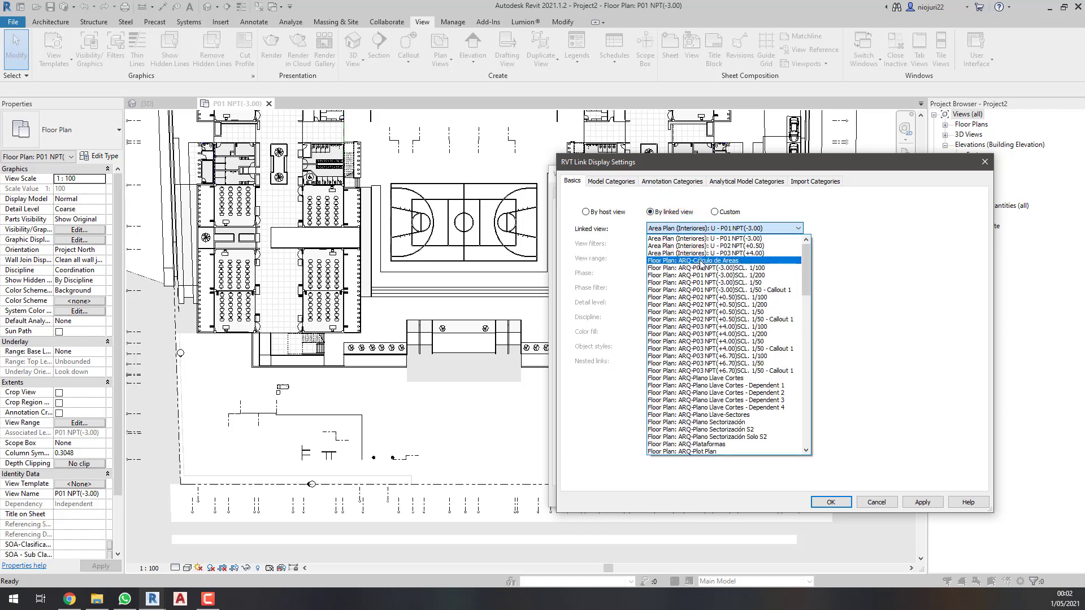
scroll(701, 264, down, 1)
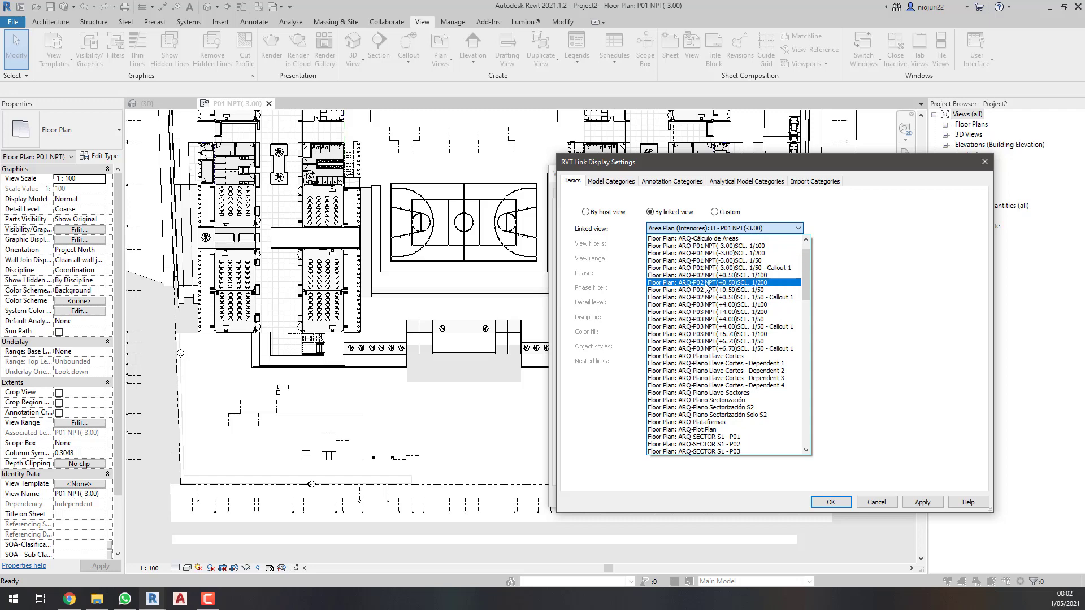
scroll(710, 288, up, 1)
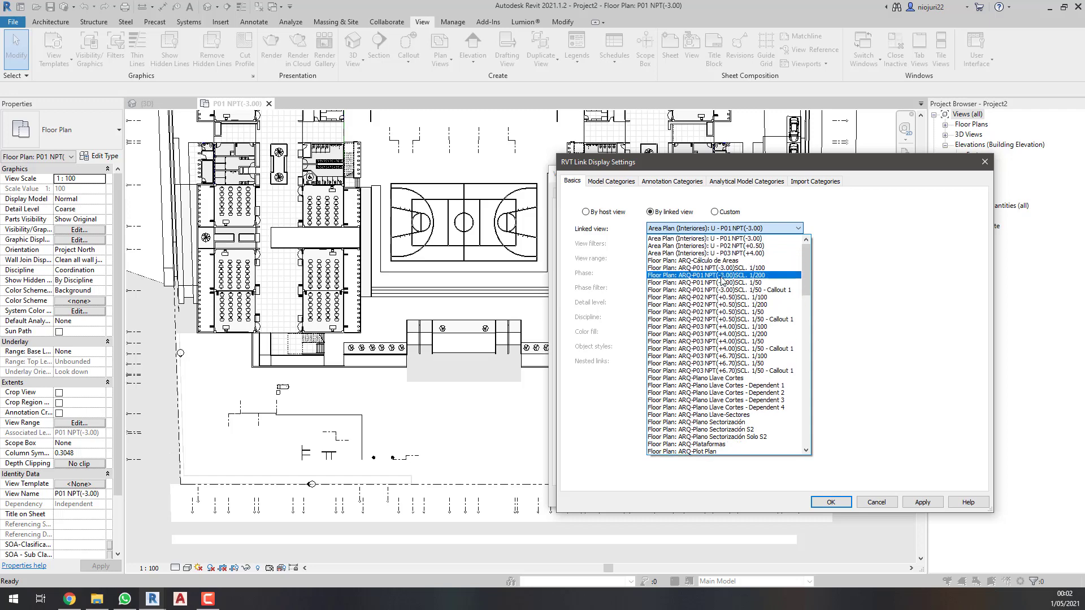
click(723, 276)
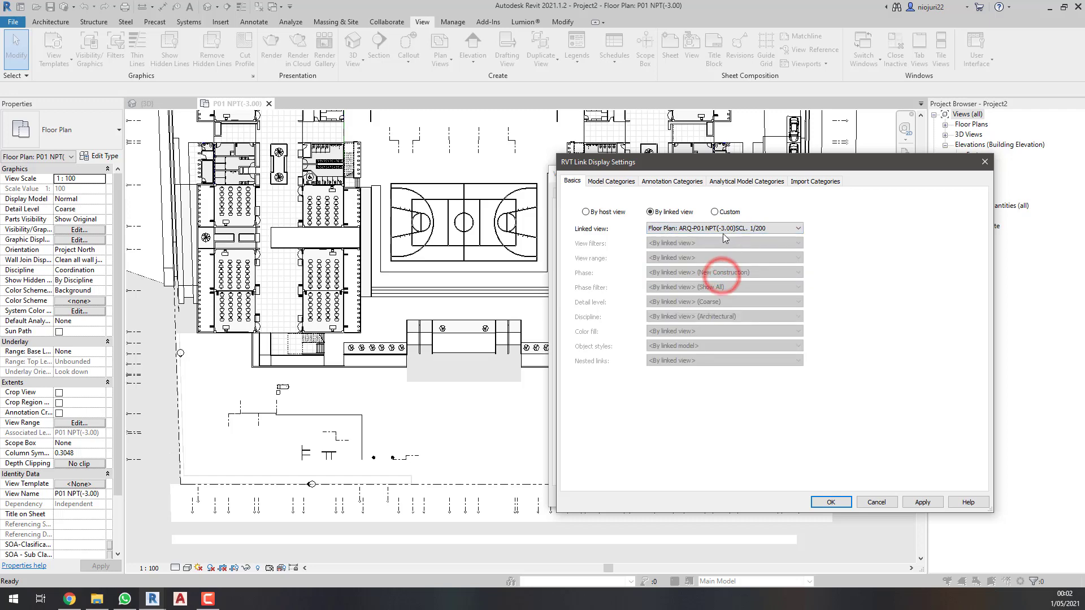
click(922, 502)
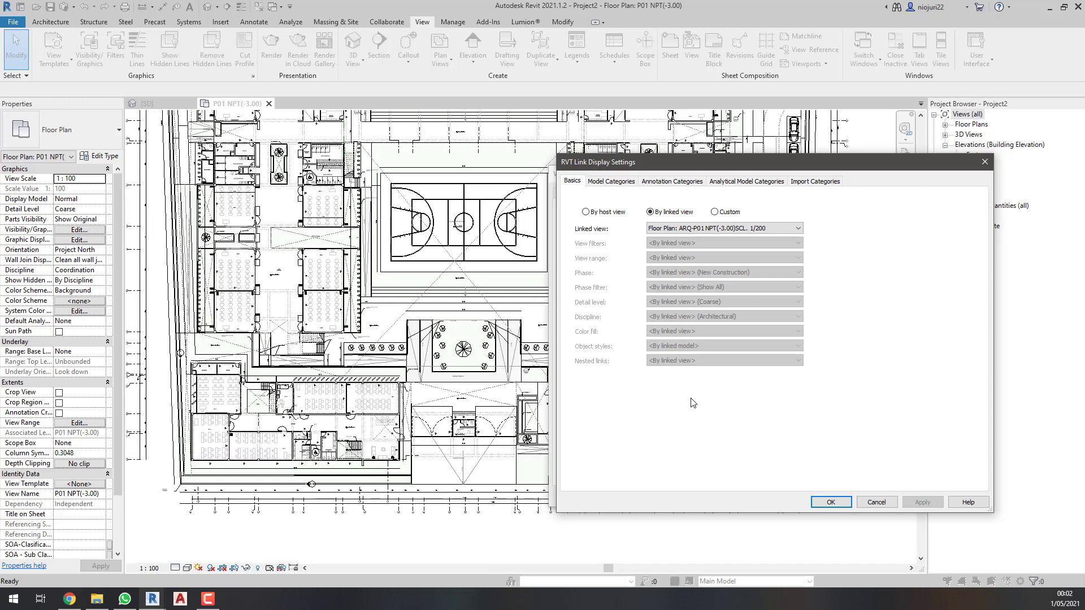
- Close both link settings dialogs to show the linked school in the plan
click(835, 504)
click(822, 501)
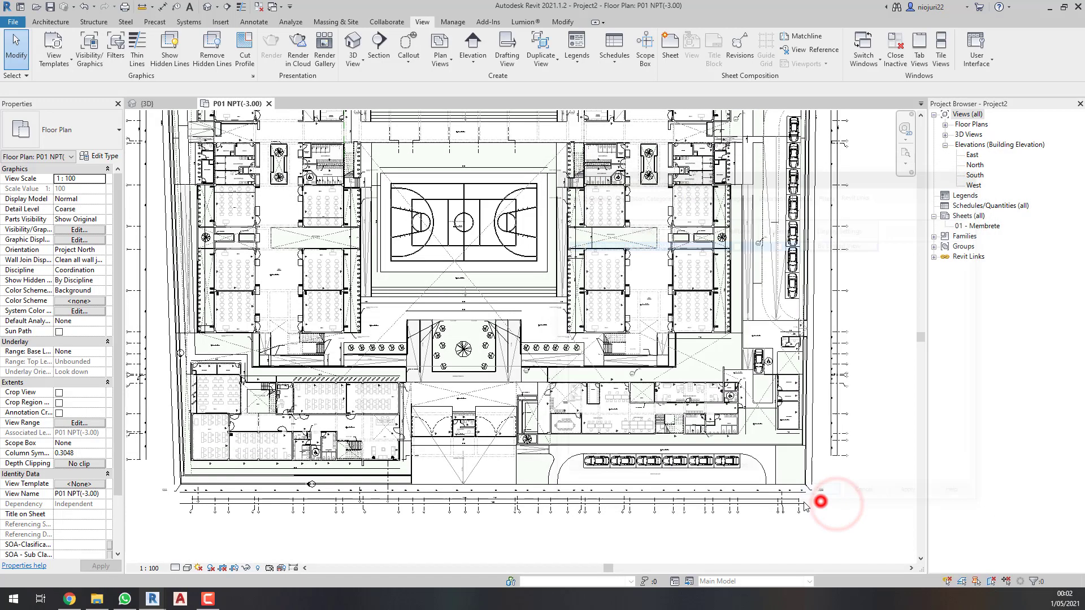
click(255, 243)
click(336, 232)
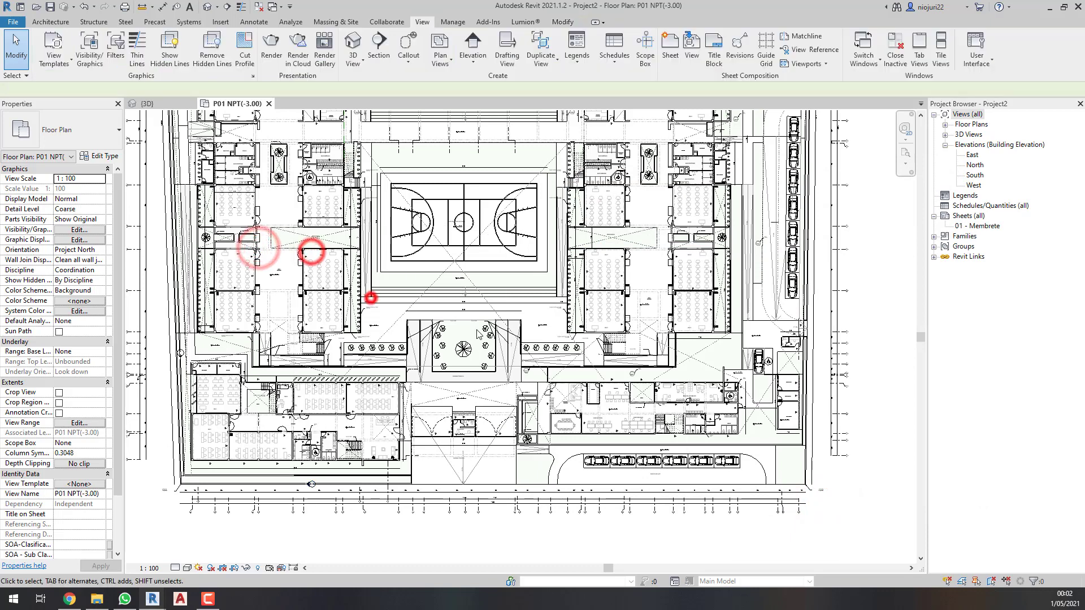
click(503, 309)
mouse_move(152, 599)
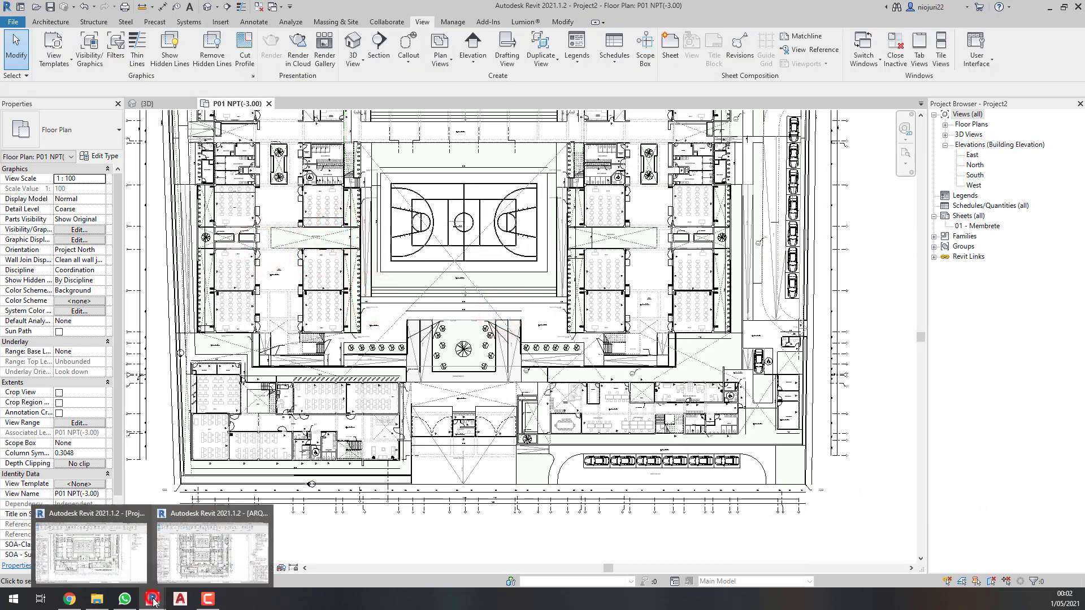
- Compare the Project2 plan with the linked model's own plan window
click(207, 547)
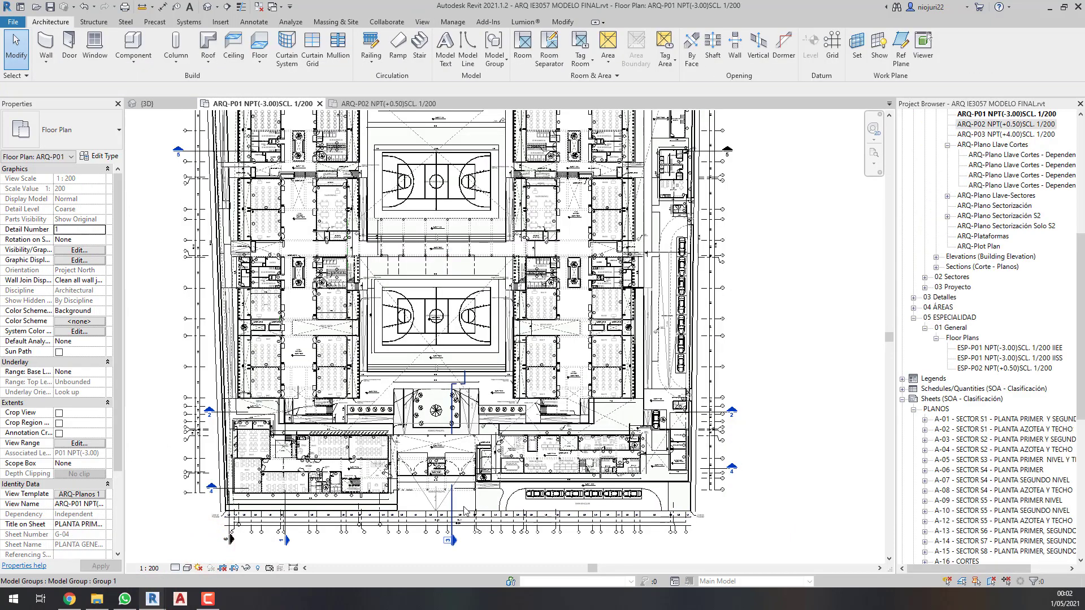
click(153, 599)
click(123, 563)
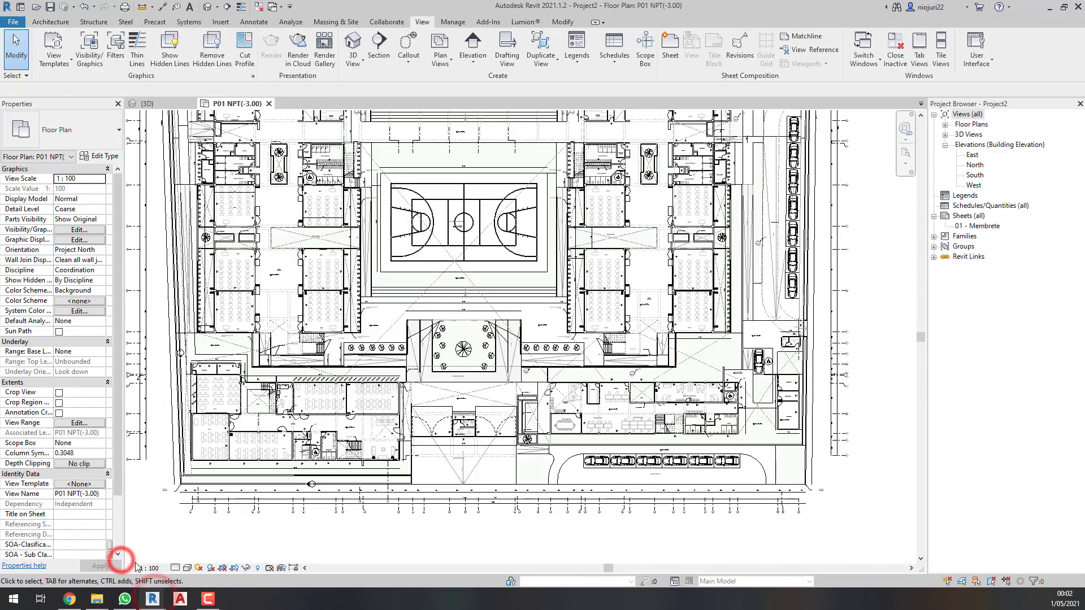
click(152, 599)
click(221, 565)
click(153, 599)
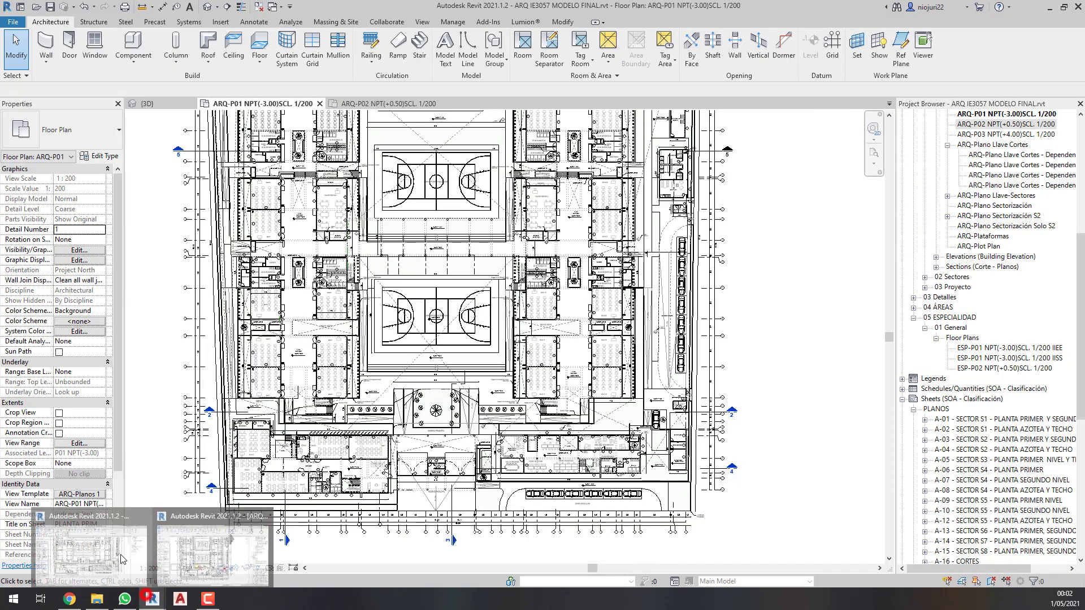
click(118, 552)
- Zoom around the Project2 plan to inspect the linked furniture and parking details
scroll(356, 486, up, 2)
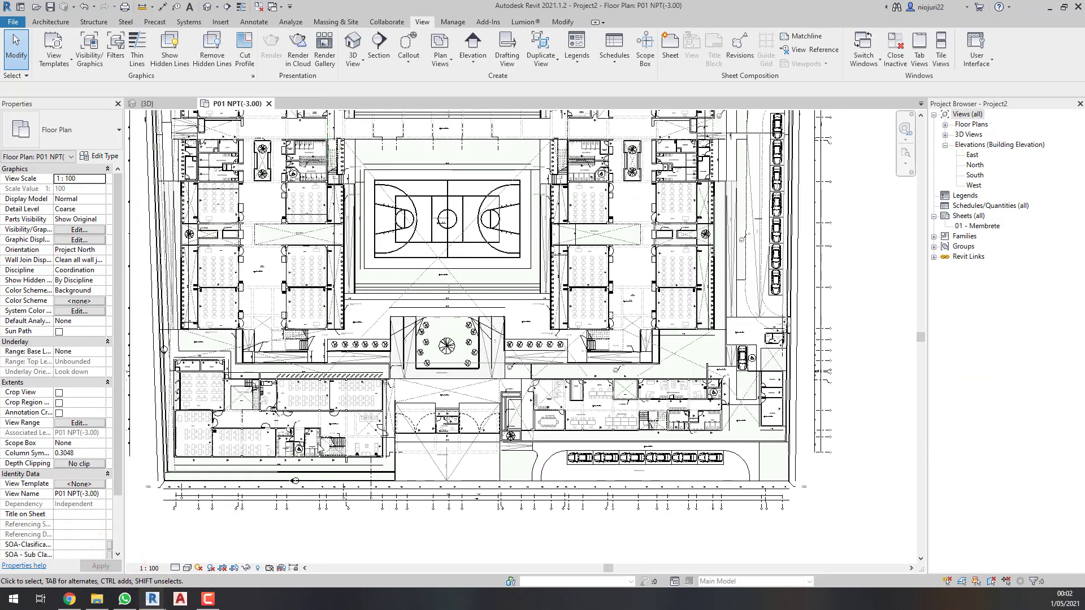
scroll(351, 472, down, 1)
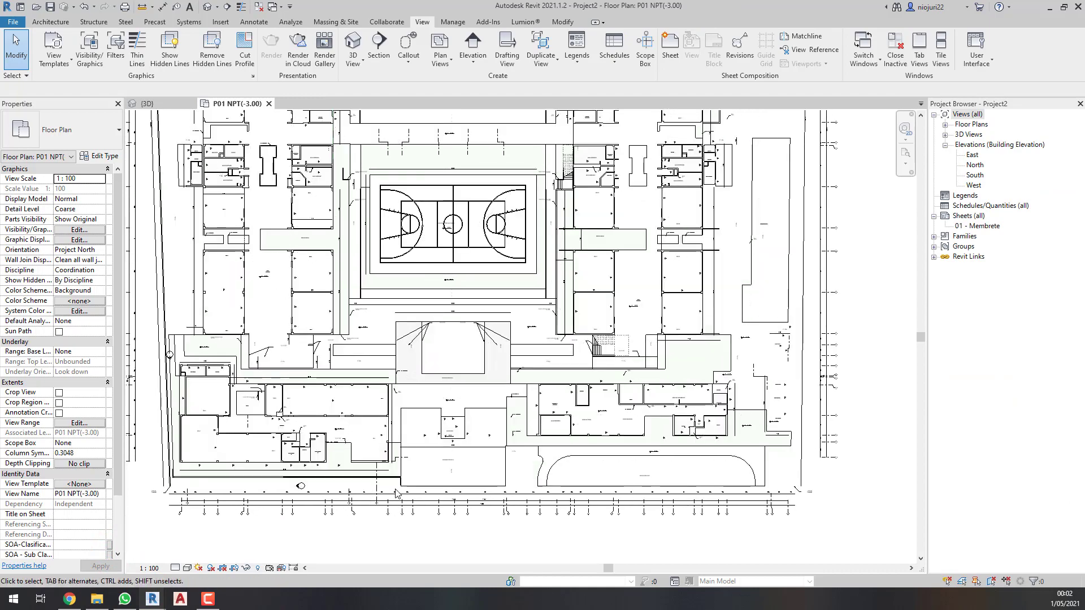
scroll(260, 329, up, 1)
scroll(260, 329, up, 2)
scroll(261, 329, up, 1)
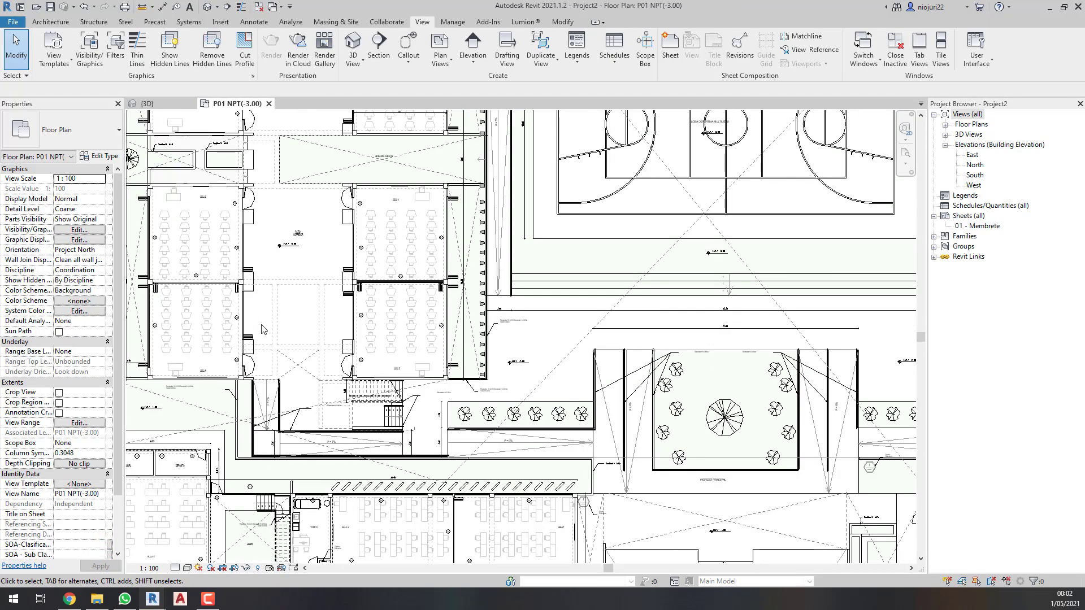
scroll(262, 329, up, 1)
scroll(261, 329, down, 3)
scroll(284, 329, down, 1)
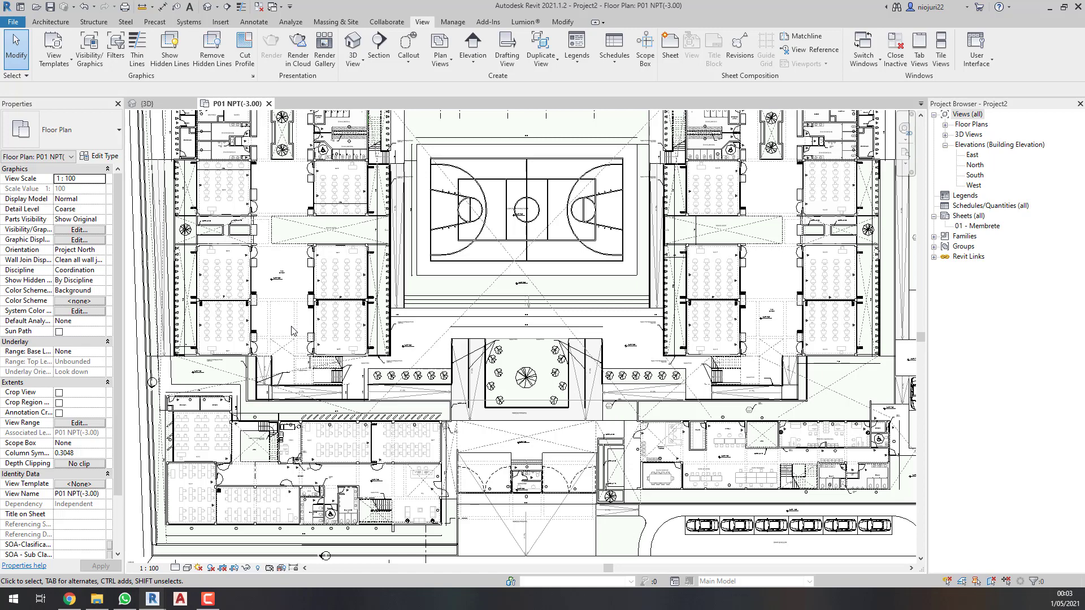
- Set the link's linked view to ESP-P01 NPT(-3.00)SCL. 1/200 IISS and close both dialogs
key(v)
key(g)
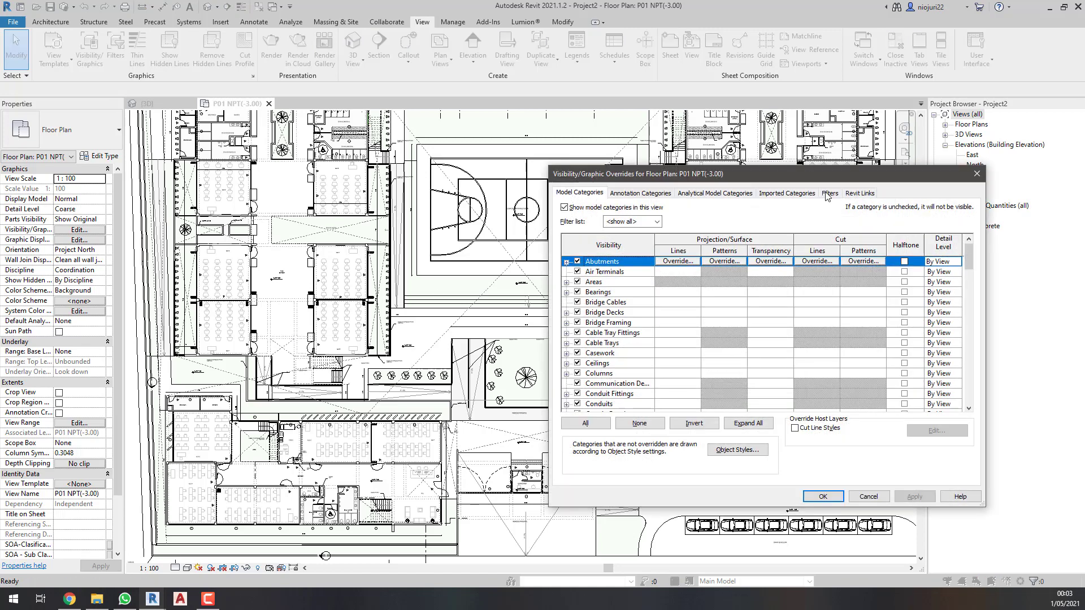
click(854, 193)
click(899, 243)
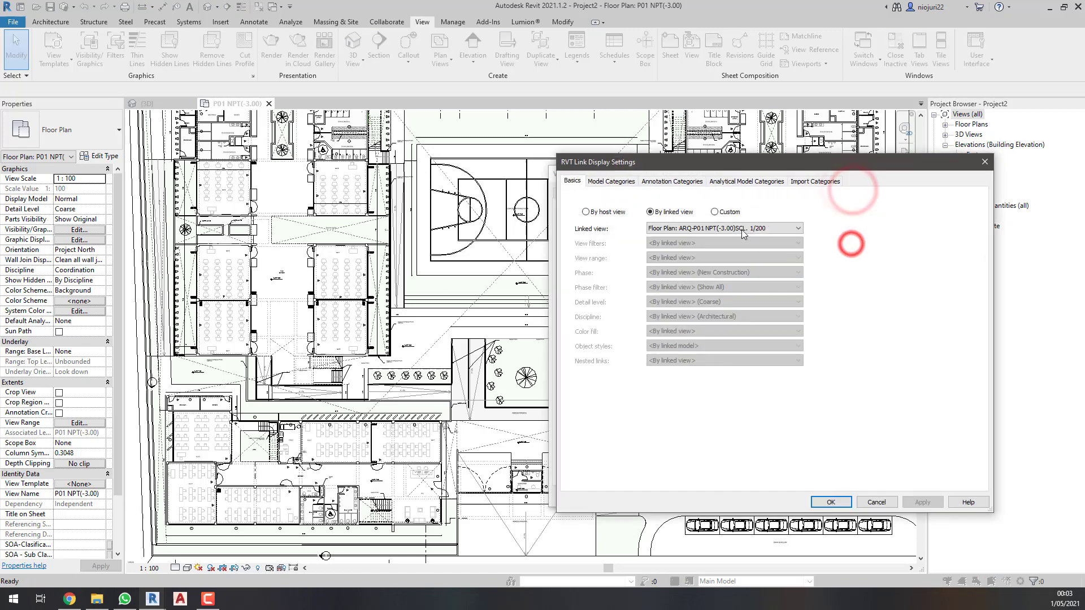
click(699, 228)
drag(806, 282, 805, 355)
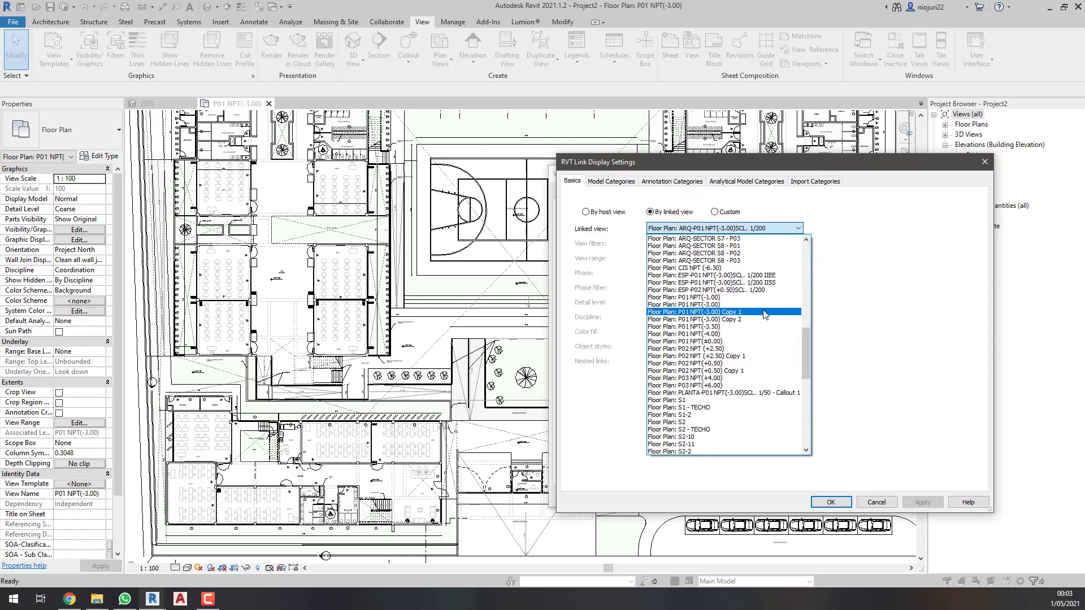
click(780, 282)
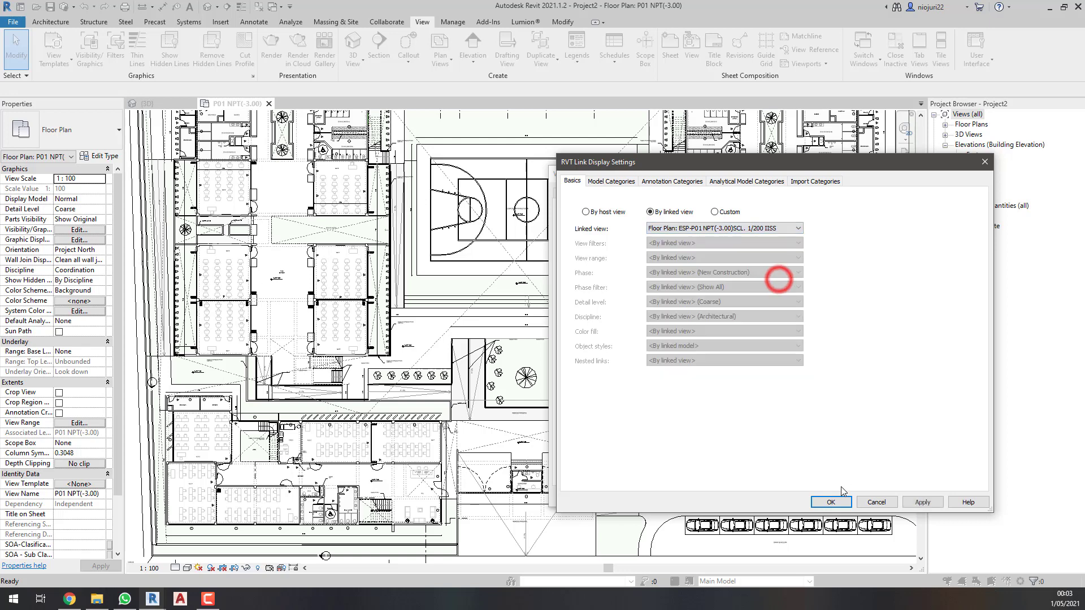
click(834, 501)
click(823, 497)
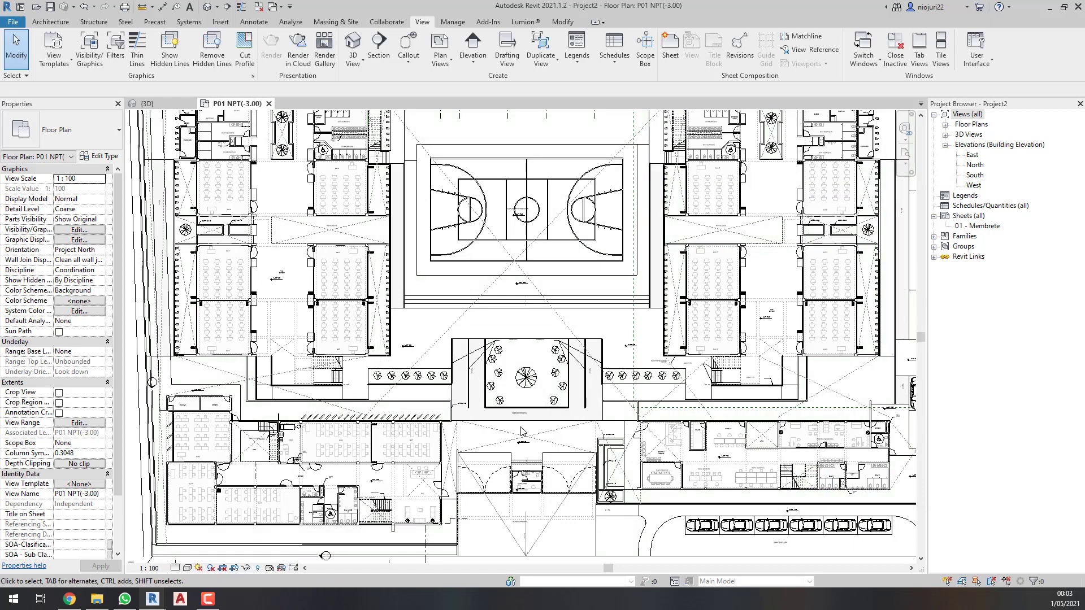
scroll(234, 489, up, 2)
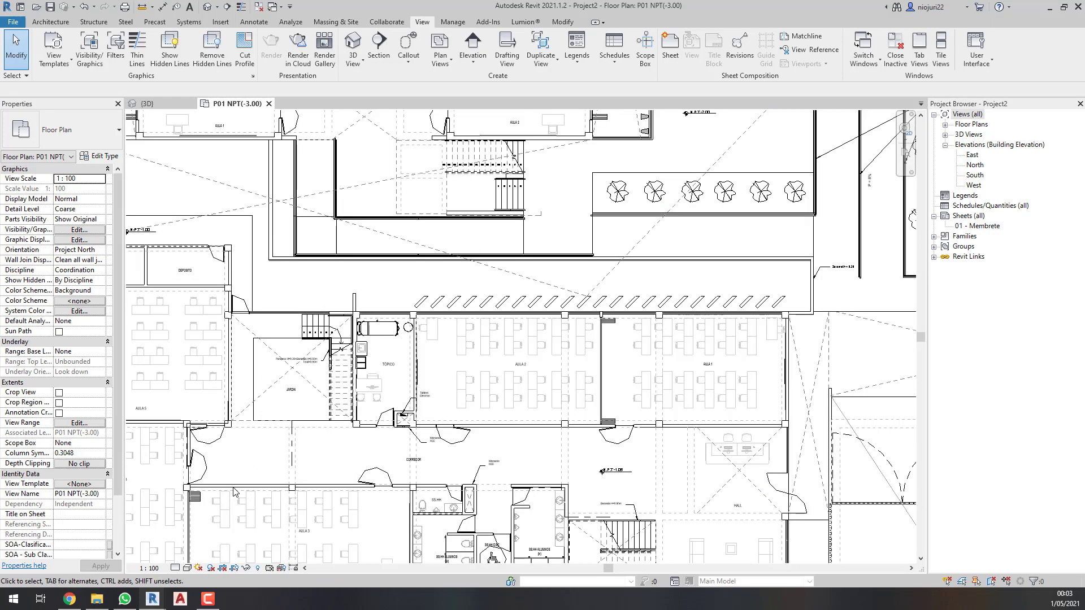
scroll(235, 489, down, 2)
scroll(520, 483, up, 1)
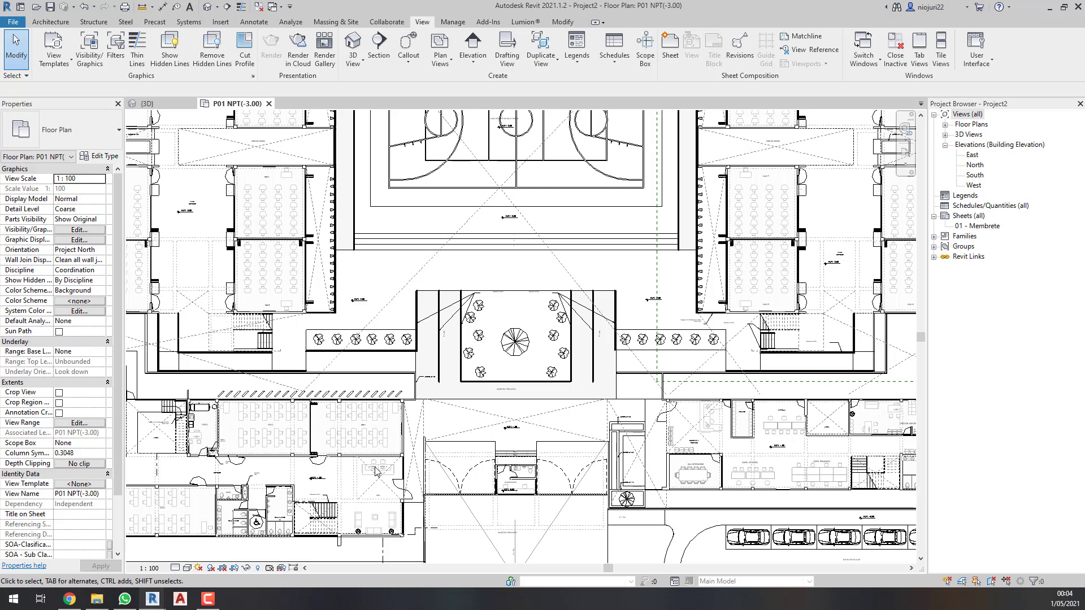
scroll(259, 524, up, 2)
scroll(266, 509, up, 2)
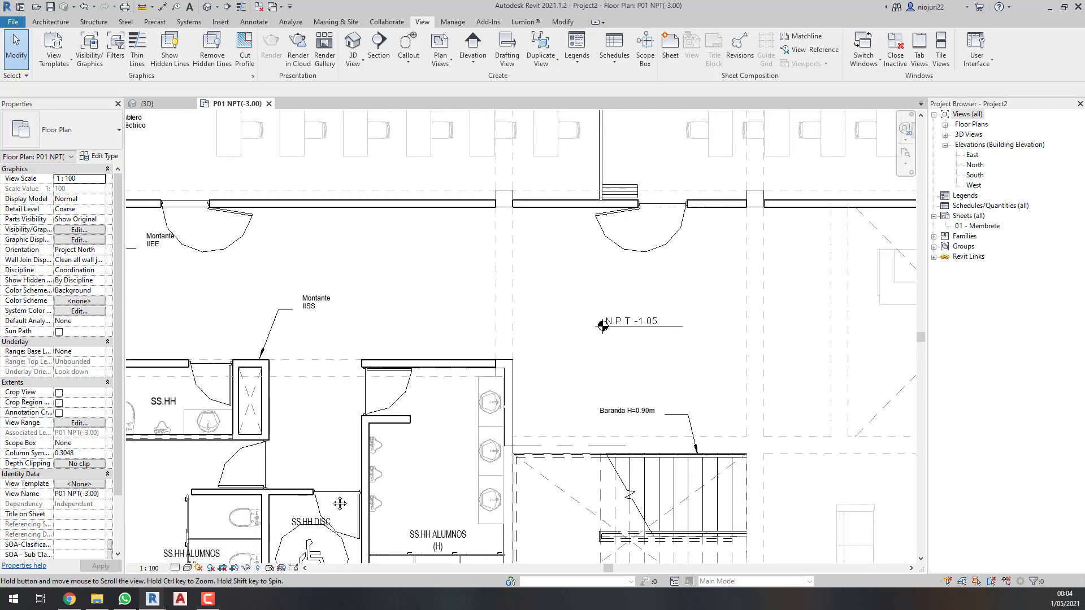
scroll(297, 452, up, 2)
scroll(383, 392, up, 1)
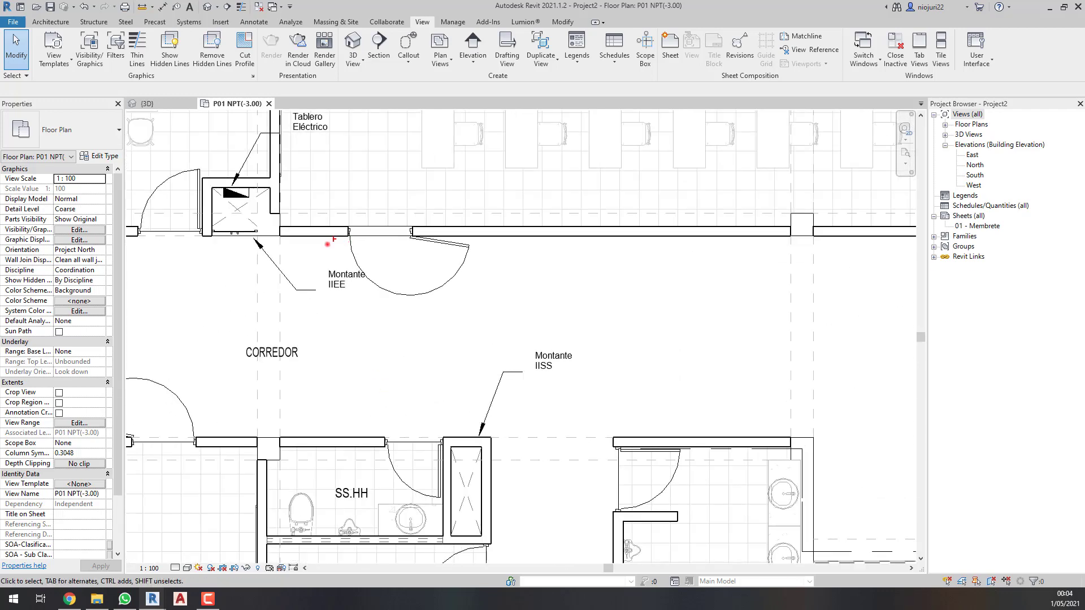
drag(327, 245, 331, 243)
drag(540, 340, 547, 347)
scroll(435, 362, down, 3)
scroll(435, 362, down, 3)
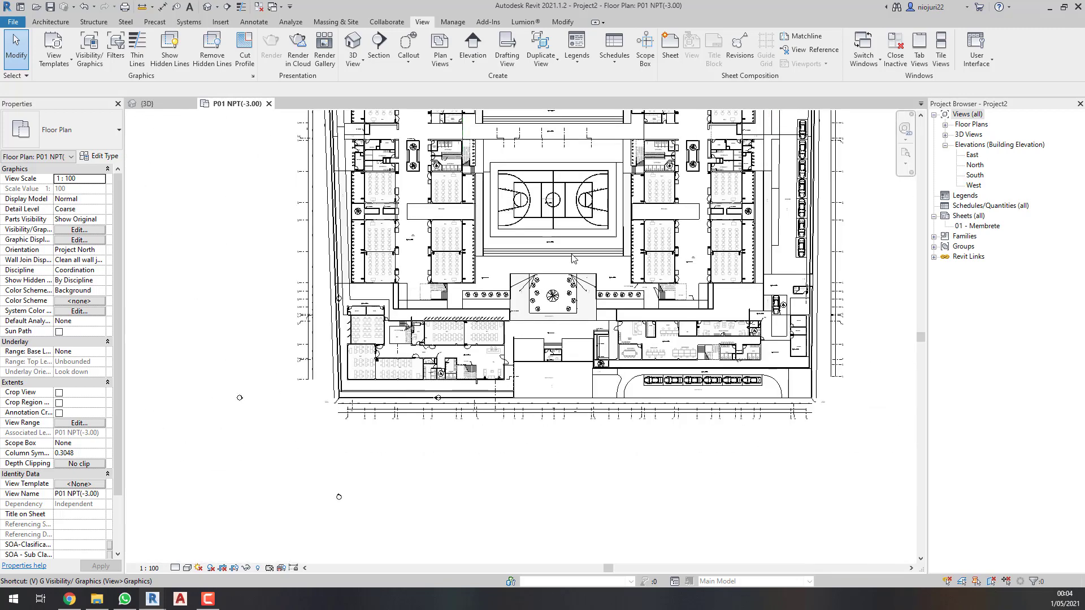
scroll(350, 345, up, 4)
scroll(350, 345, up, 1)
scroll(350, 345, up, 1)
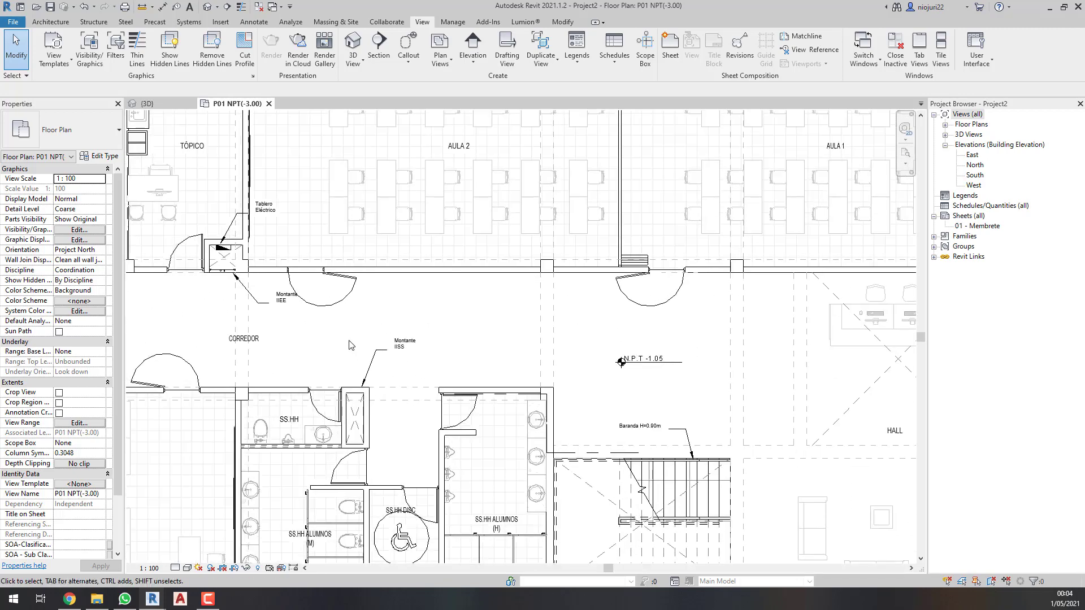
scroll(351, 345, up, 2)
- Via VG, switch the architectural link's display settings from By linked view to Custom
key(v)
key(g)
click(858, 193)
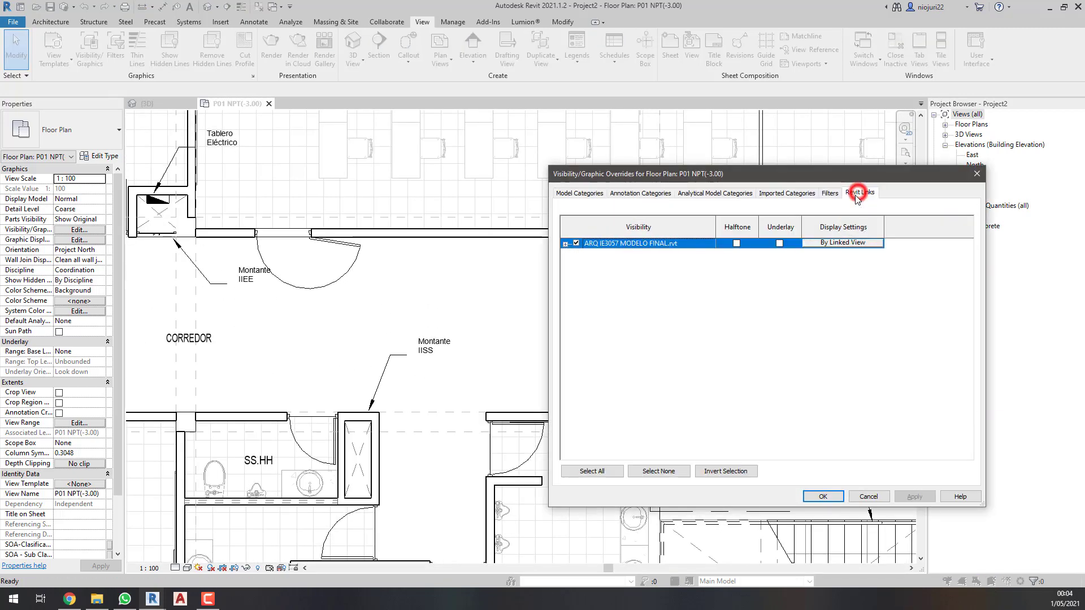
click(837, 244)
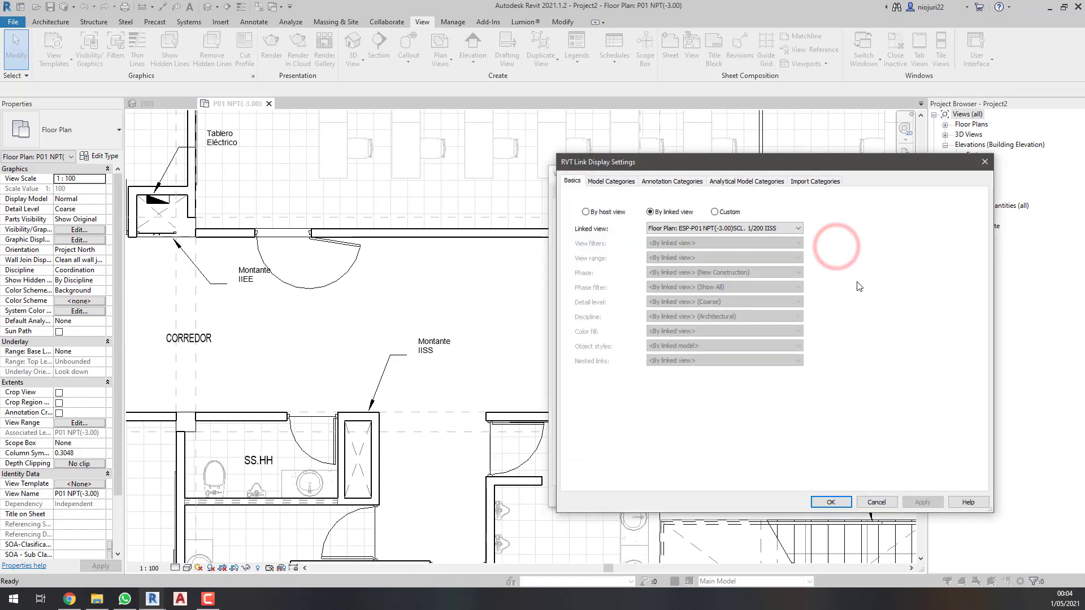
mouse_move(735, 195)
mouse_down()
mouse_move(745, 197)
mouse_move(679, 205)
mouse_up()
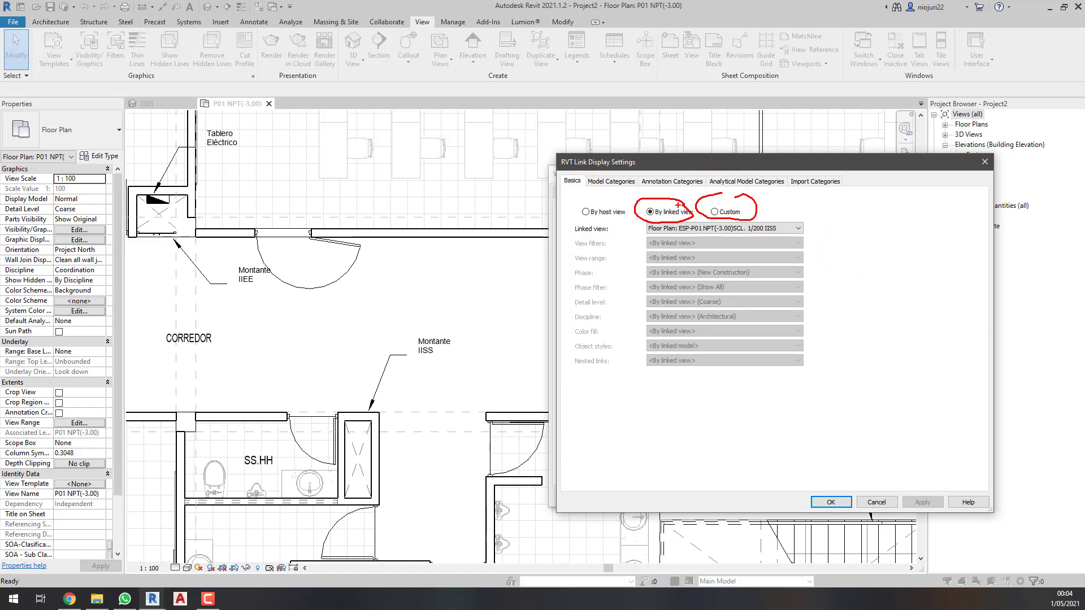
key(Escape)
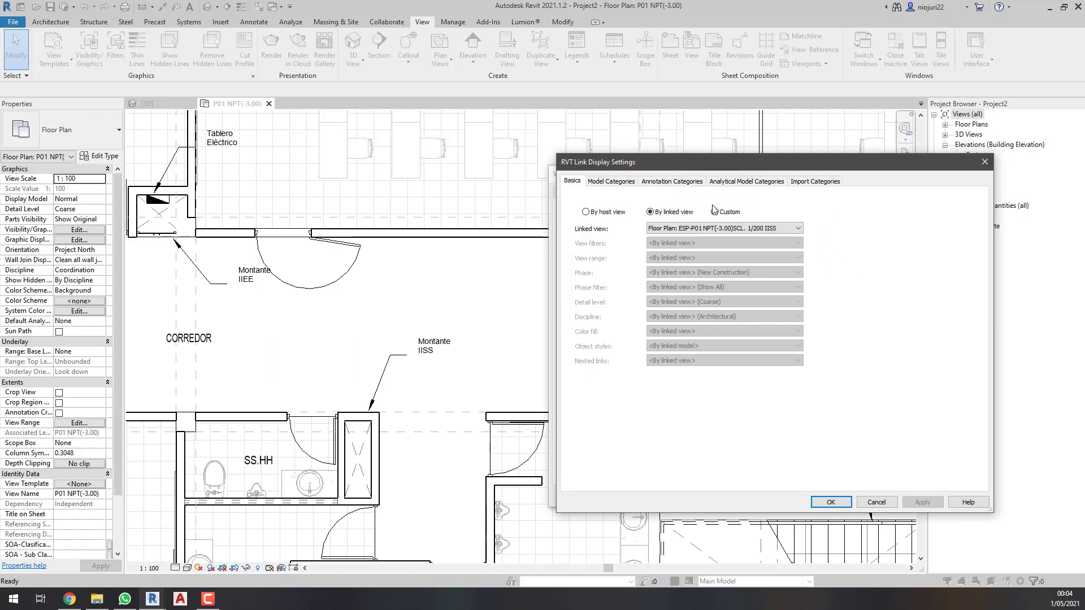
click(720, 214)
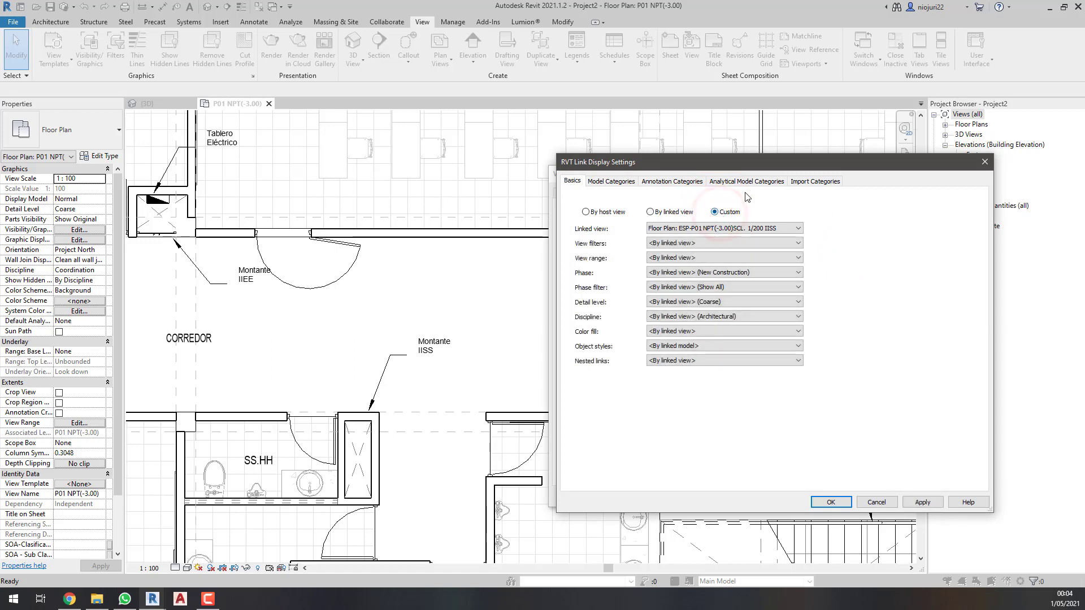
drag(568, 218, 814, 238)
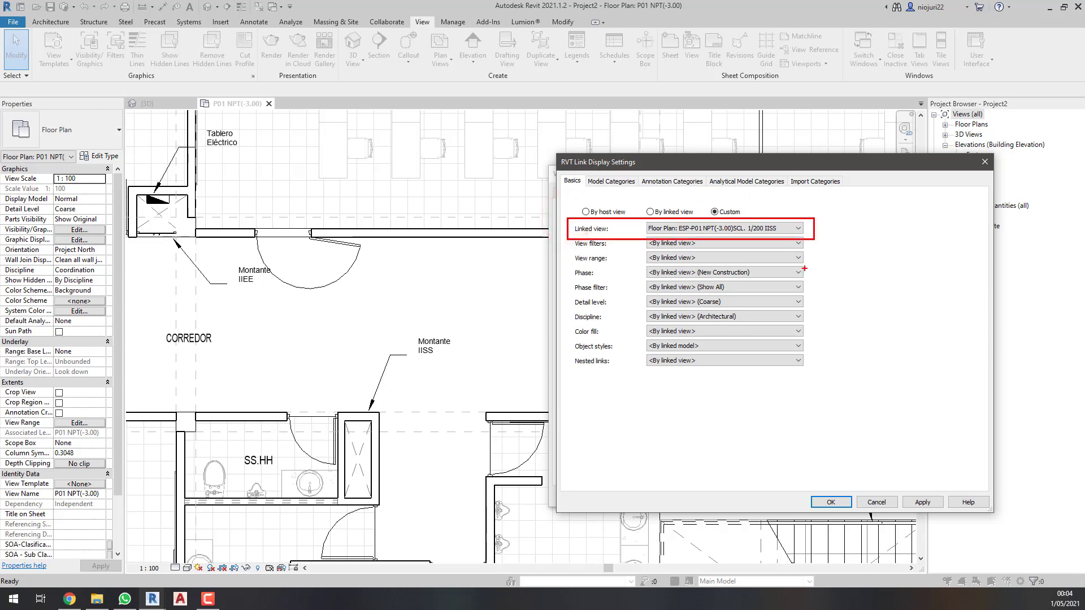
key(Escape)
- Set linked annotation categories to <Custom>, uncheck Text Notes, apply and confirm
click(647, 182)
click(683, 200)
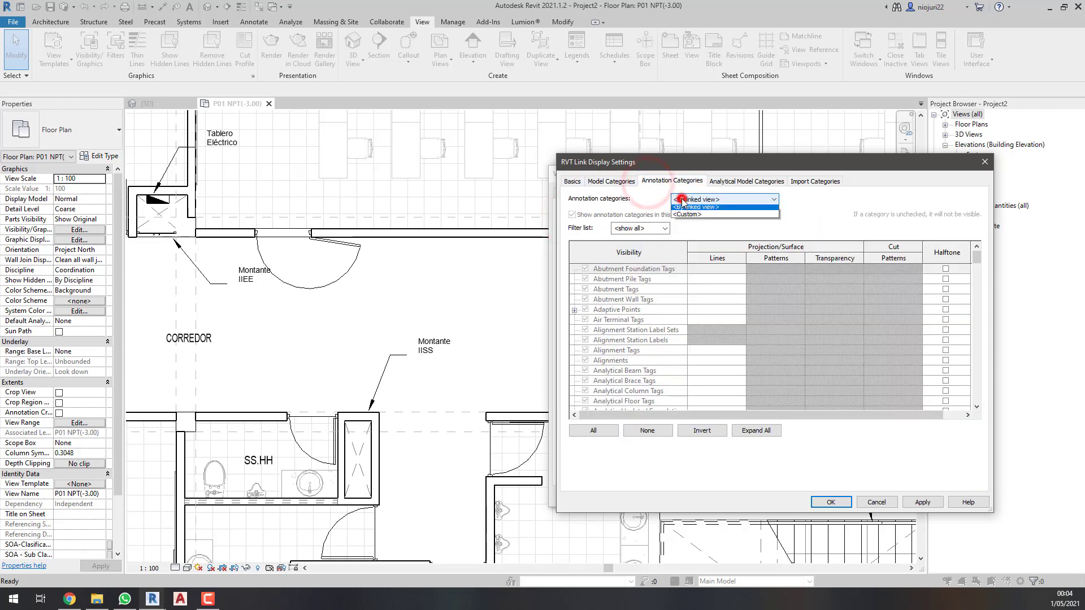
click(687, 214)
click(656, 300)
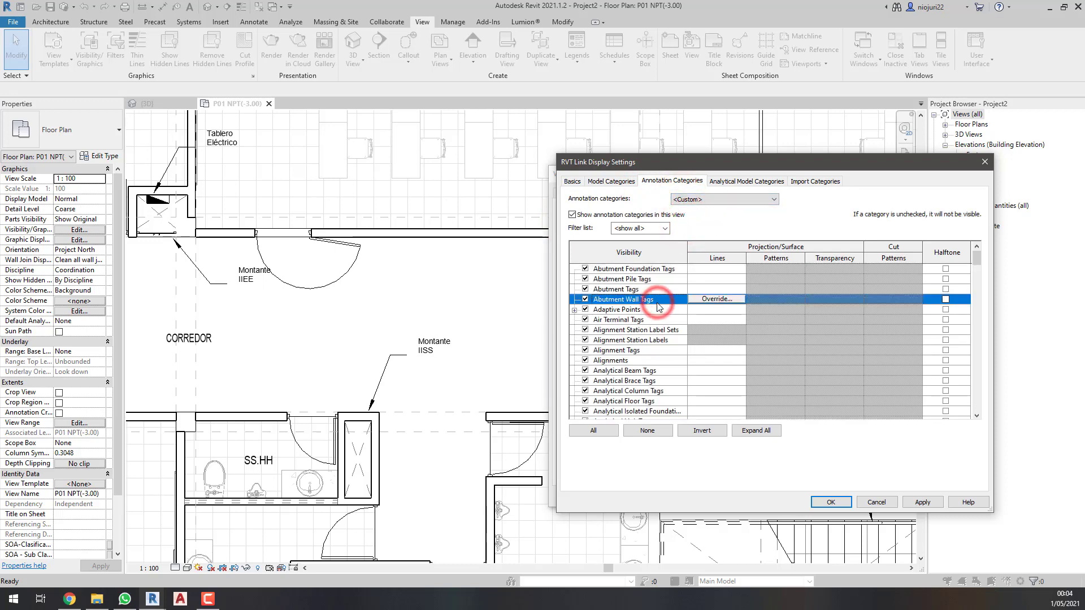
key(t)
scroll(622, 339, down, 2)
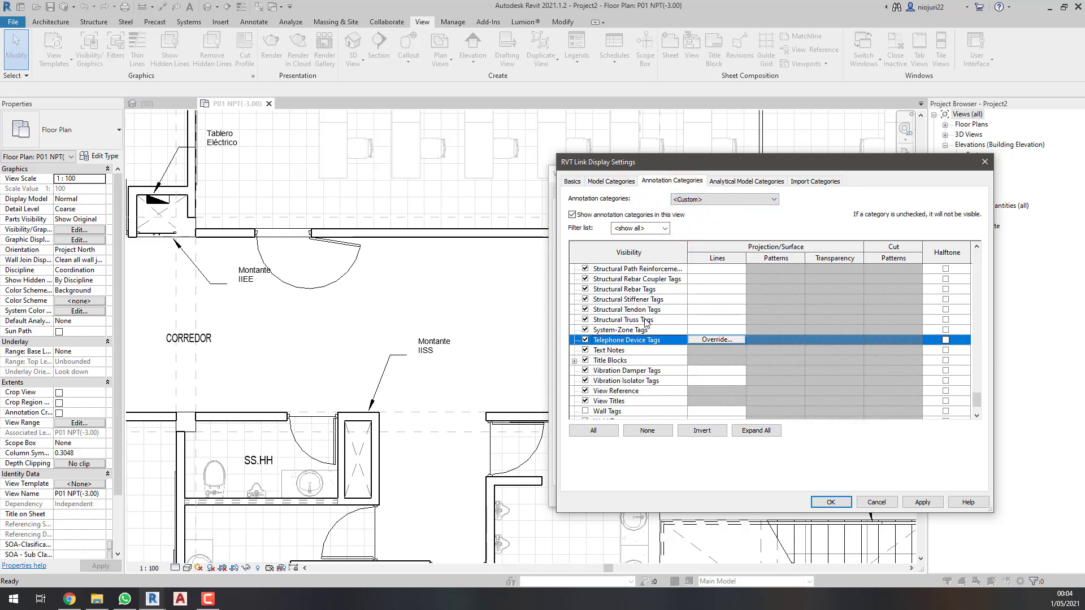
click(585, 350)
click(918, 503)
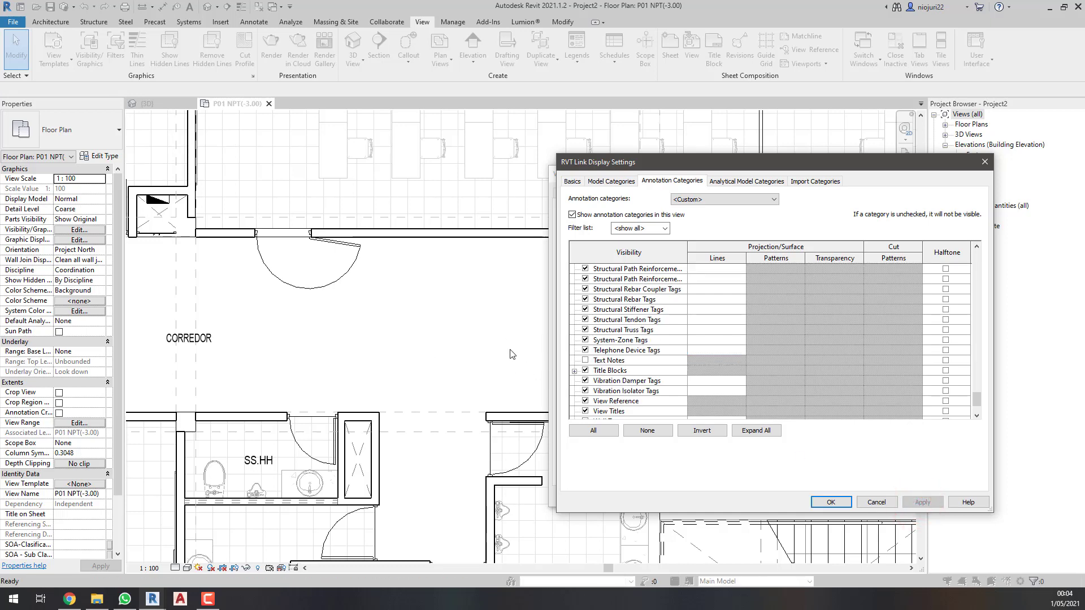
drag(225, 212, 221, 190)
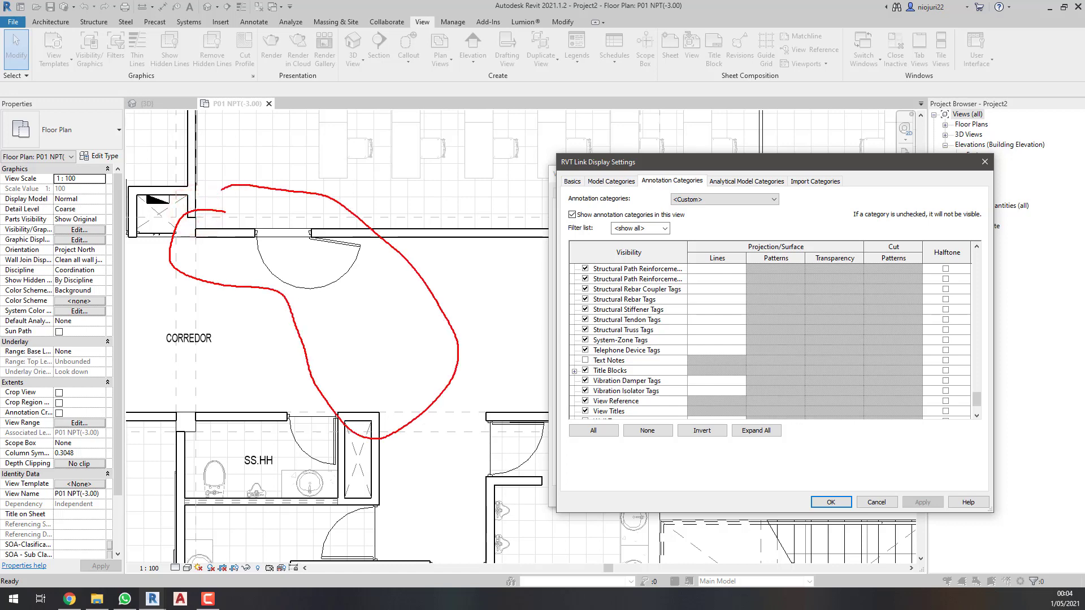
drag(259, 292, 221, 334)
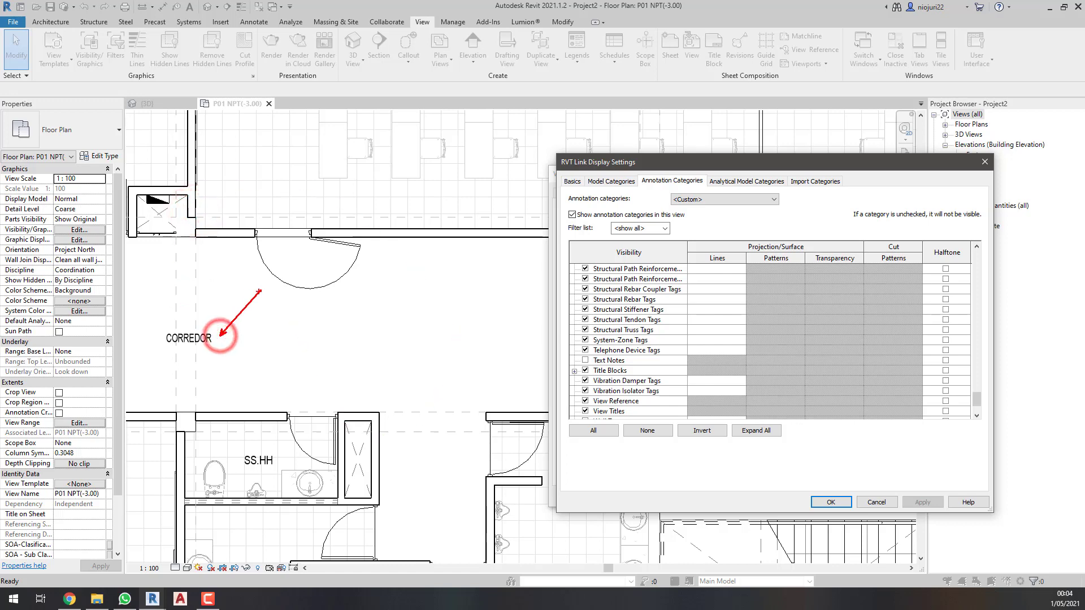
mouse_move(157, 327)
mouse_down()
mouse_move(158, 355)
mouse_move(158, 326)
mouse_up()
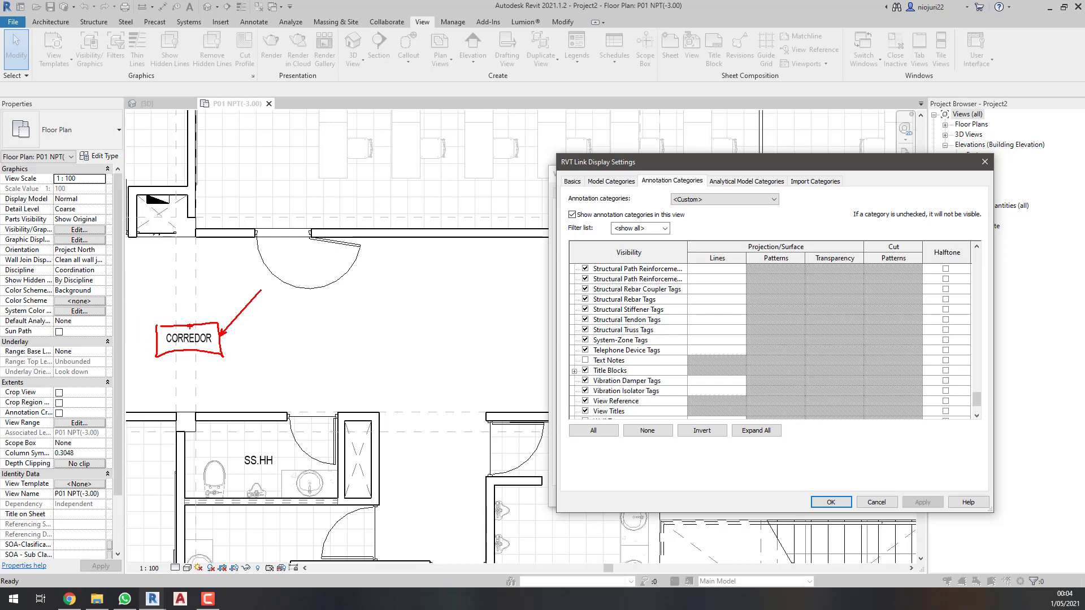
click(836, 505)
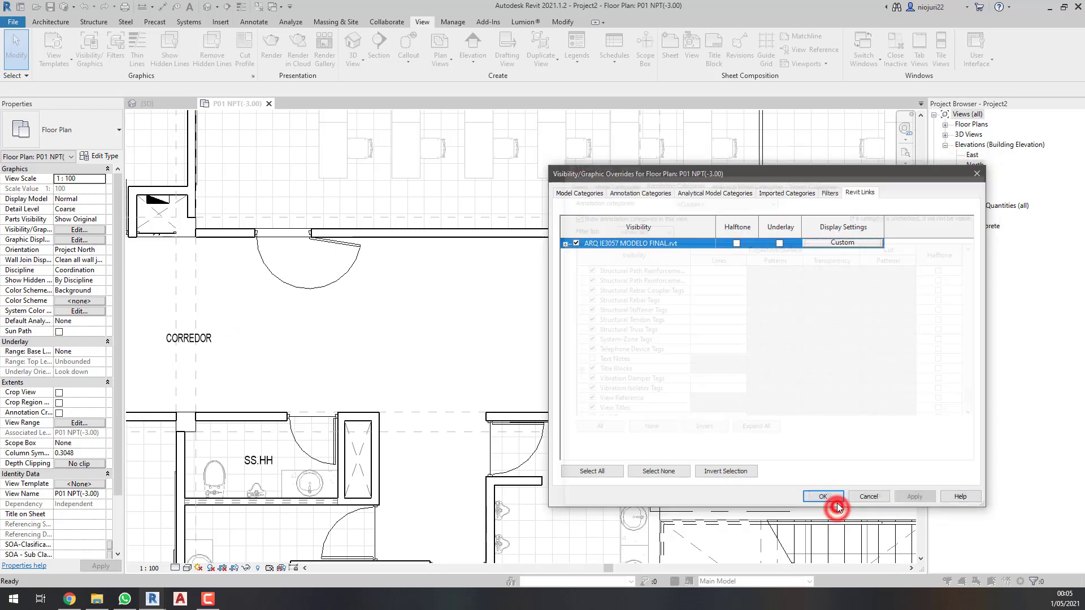
- Pan and zoom over AULA 1, AULA 2 and the stairs to confirm linked text notes are gone
scroll(559, 380, down, 5)
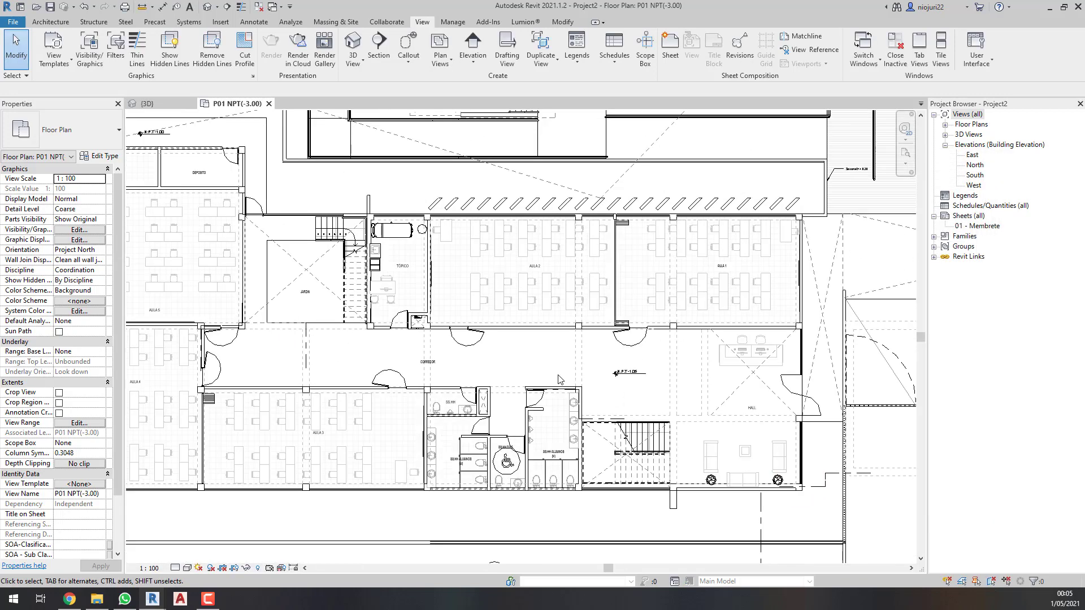
middle_drag(394, 280, 431, 358)
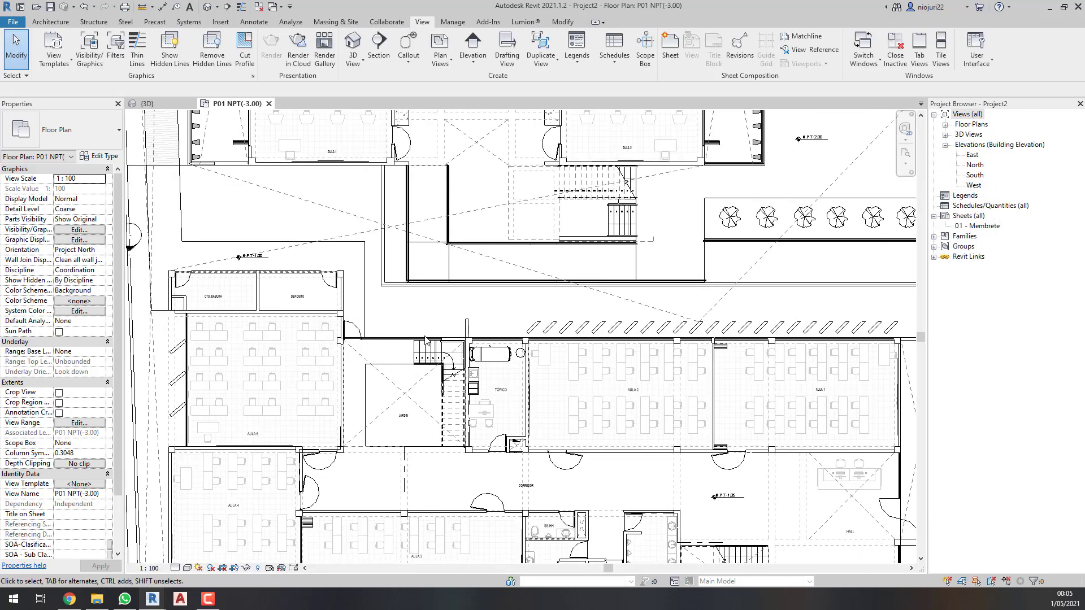
scroll(426, 340, down, 3)
scroll(388, 347, up, 2)
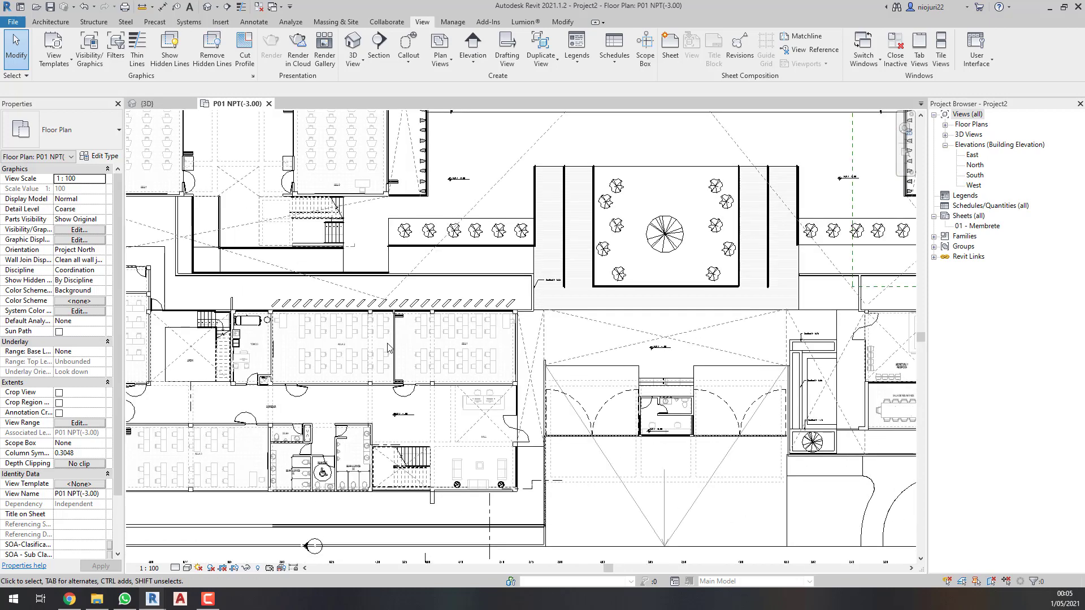
scroll(321, 379, up, 3)
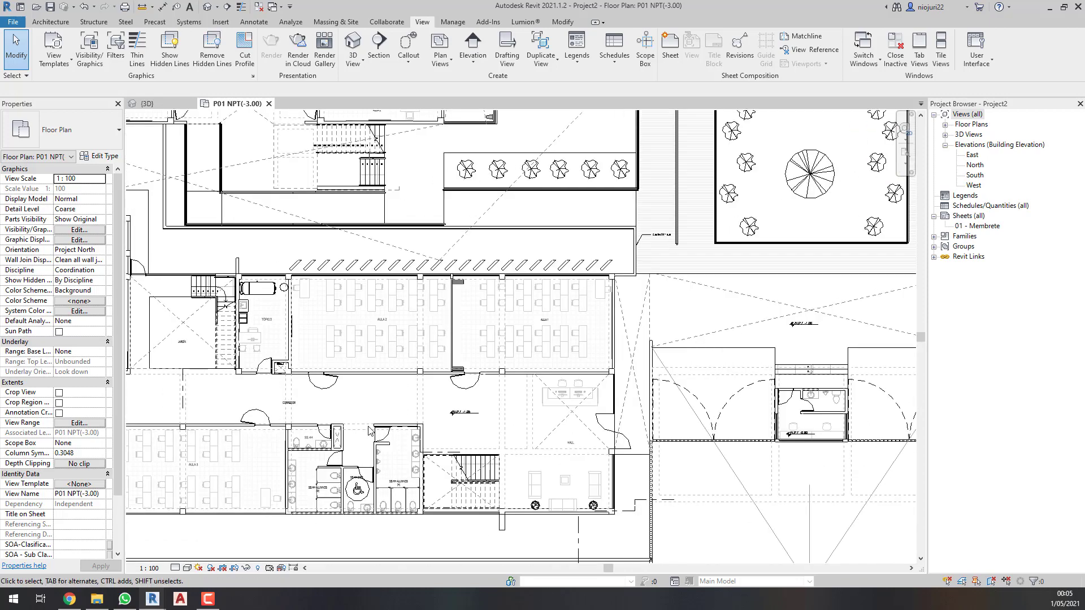
scroll(370, 424, down, 4)
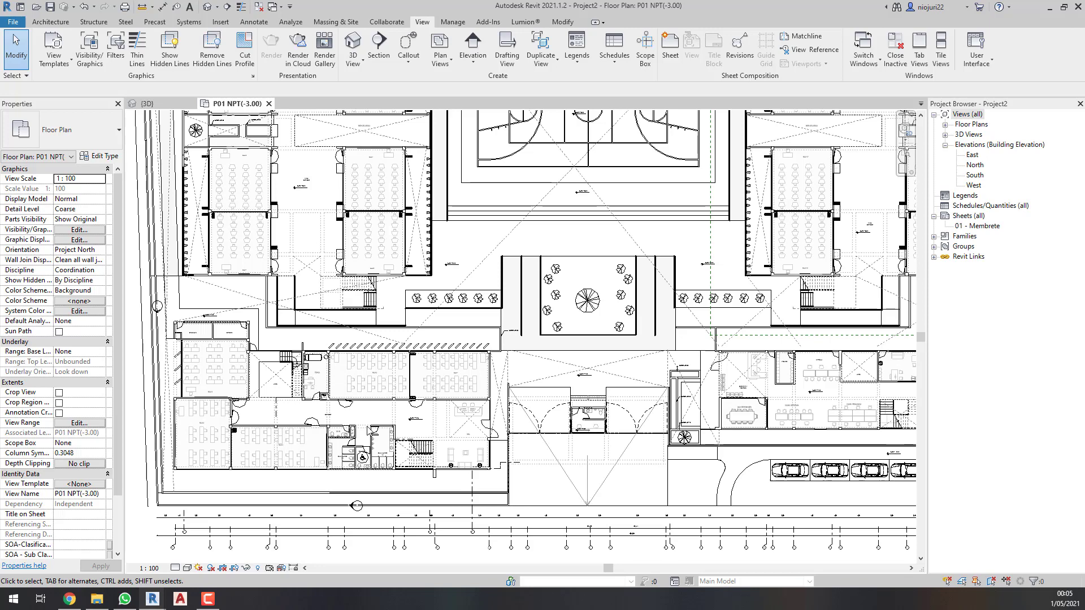
scroll(350, 430, up, 3)
scroll(351, 430, down, 1)
scroll(351, 431, down, 2)
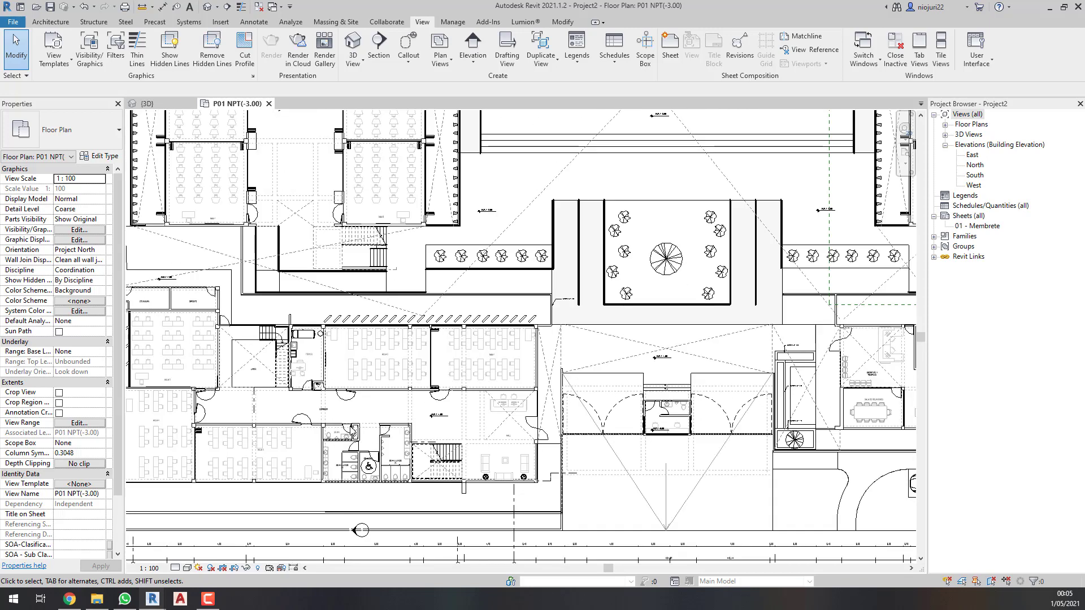
scroll(352, 431, up, 3)
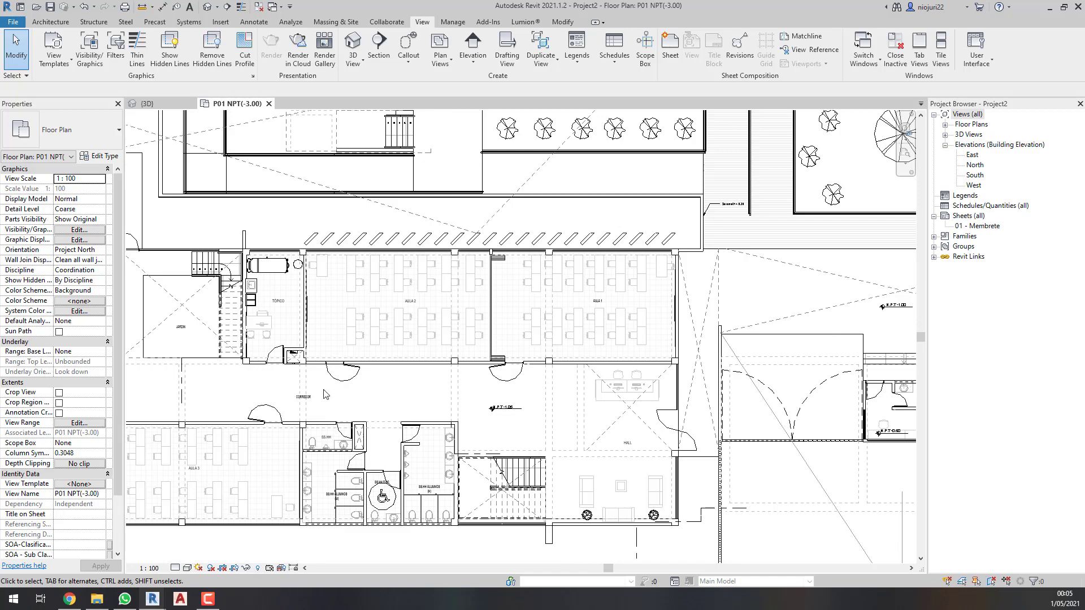
scroll(317, 396, up, 2)
scroll(368, 411, down, 2)
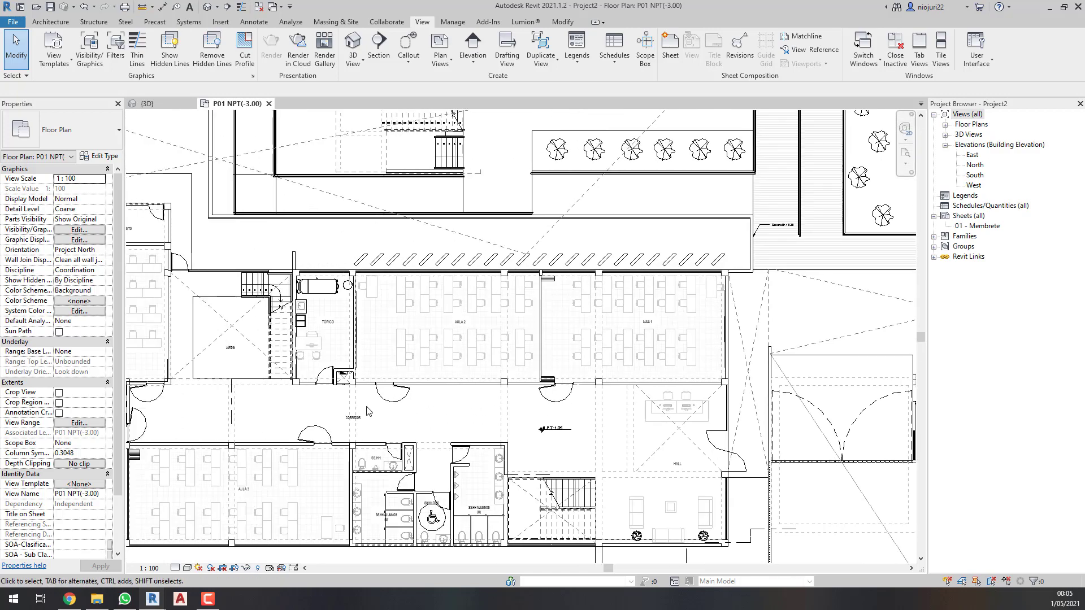
scroll(368, 411, down, 2)
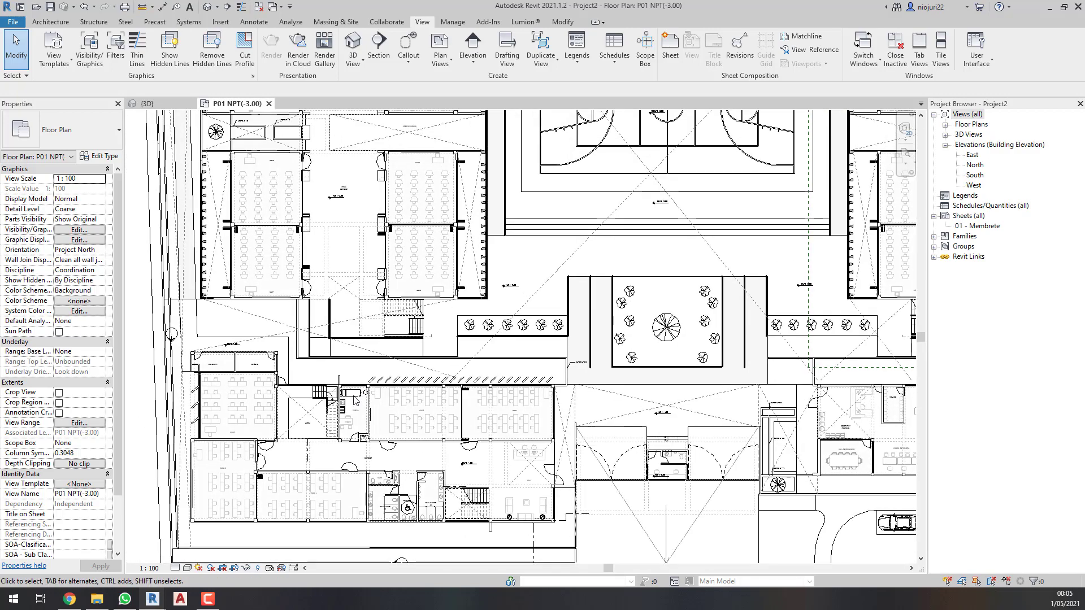
scroll(336, 322, up, 3)
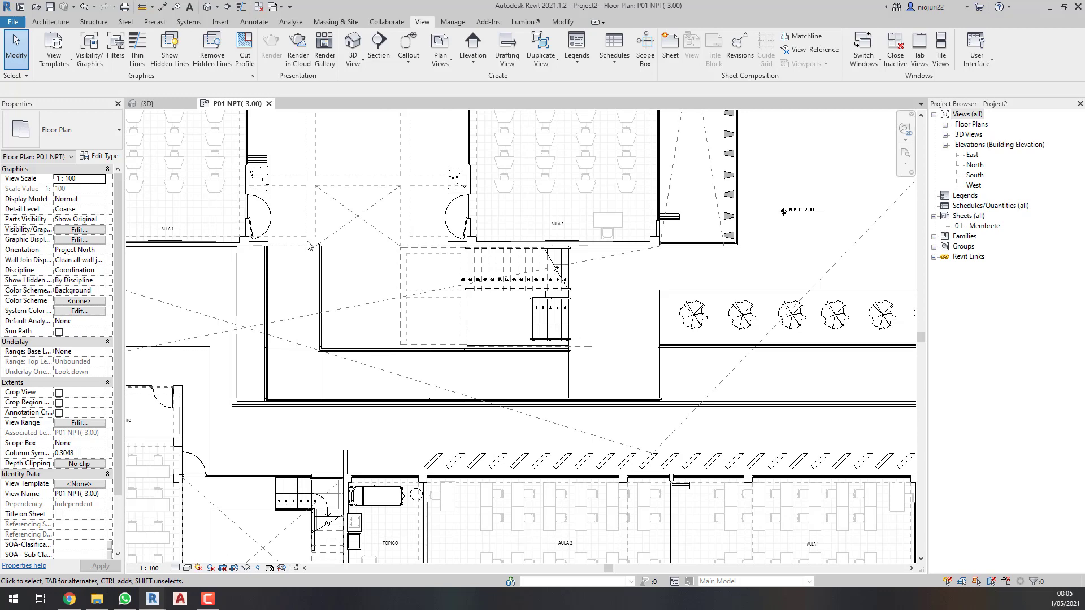
middle_drag(319, 268, 335, 318)
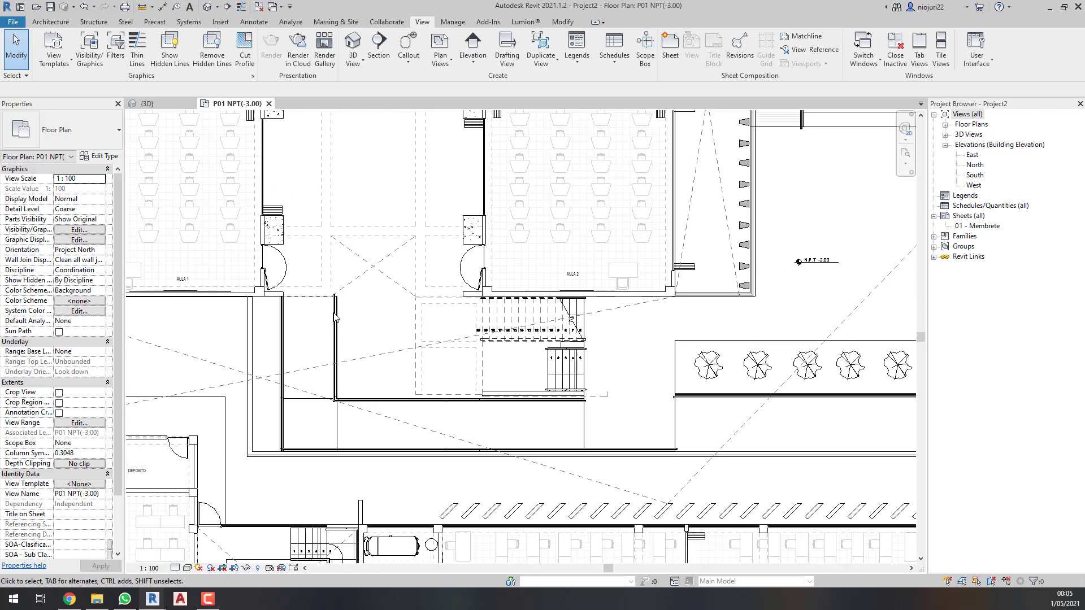